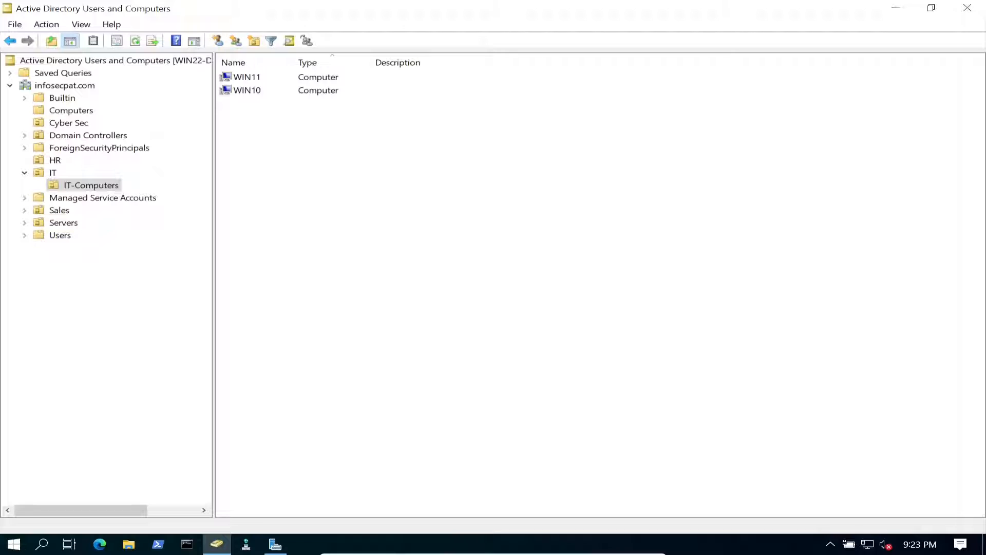
- Launch Group Policy Management from a Start search for 'grou'
left_click(897, 7)
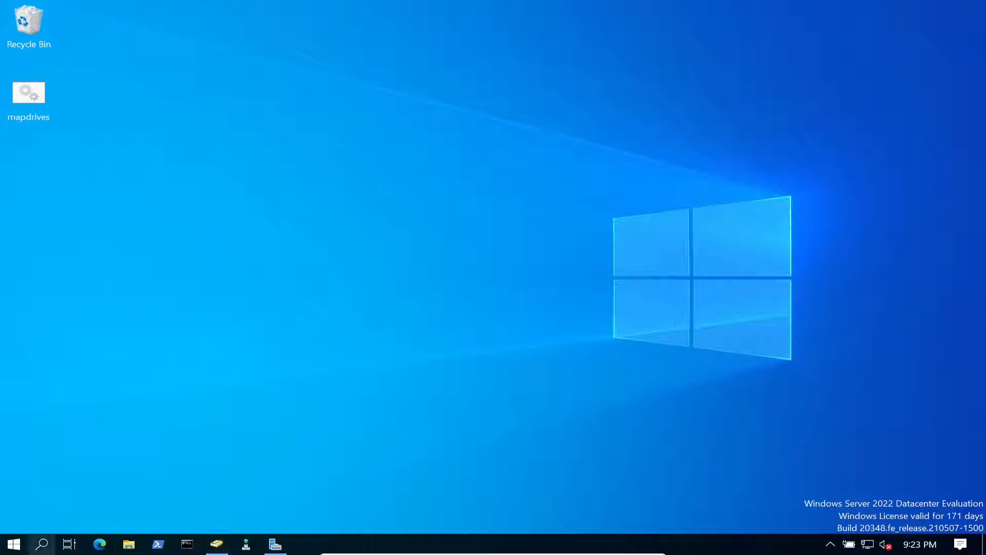
left_click(14, 544)
left_click(42, 544)
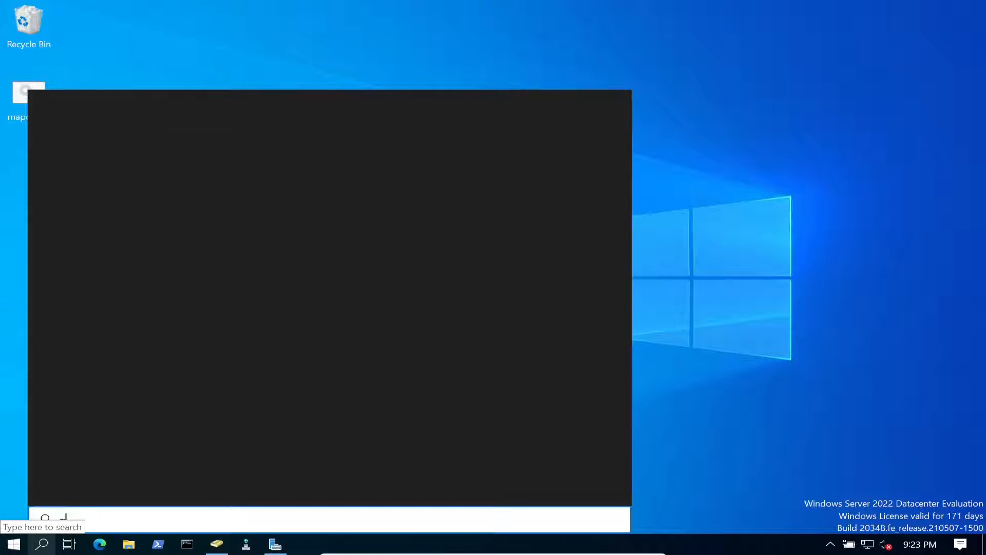
type("grou")
key("Return")
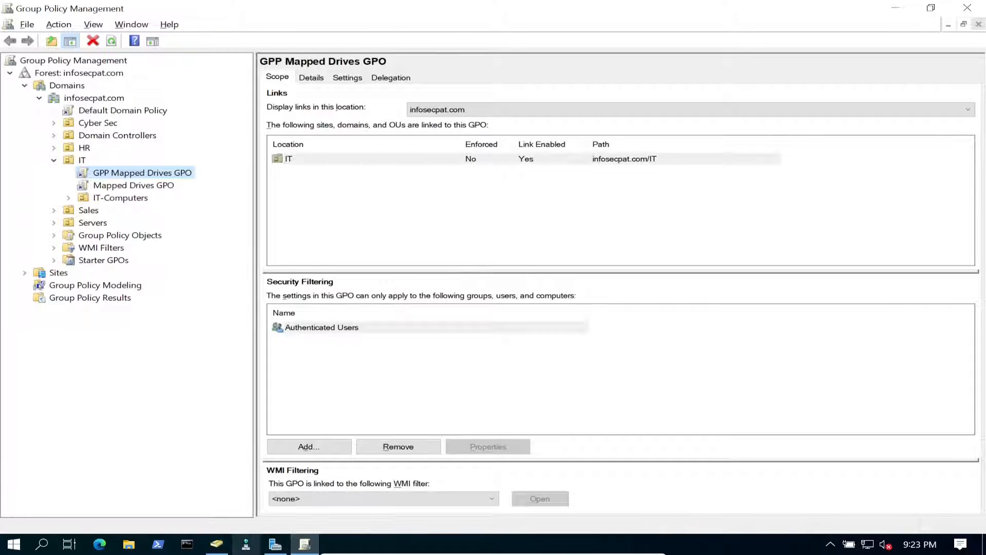
- Check WIN10 in the IT-Computers OU in ADUC, then minimize both management windows
left_click(216, 544)
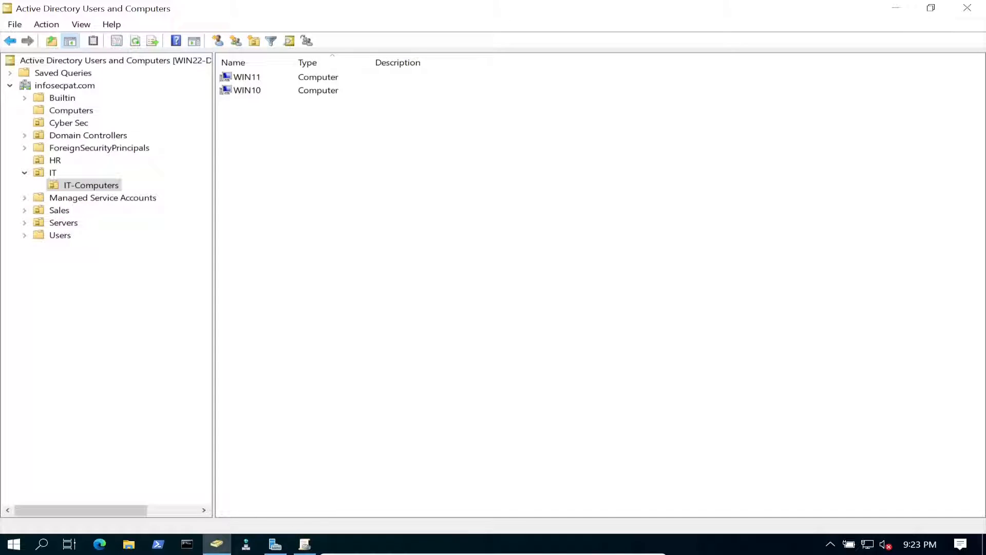
left_click(53, 172)
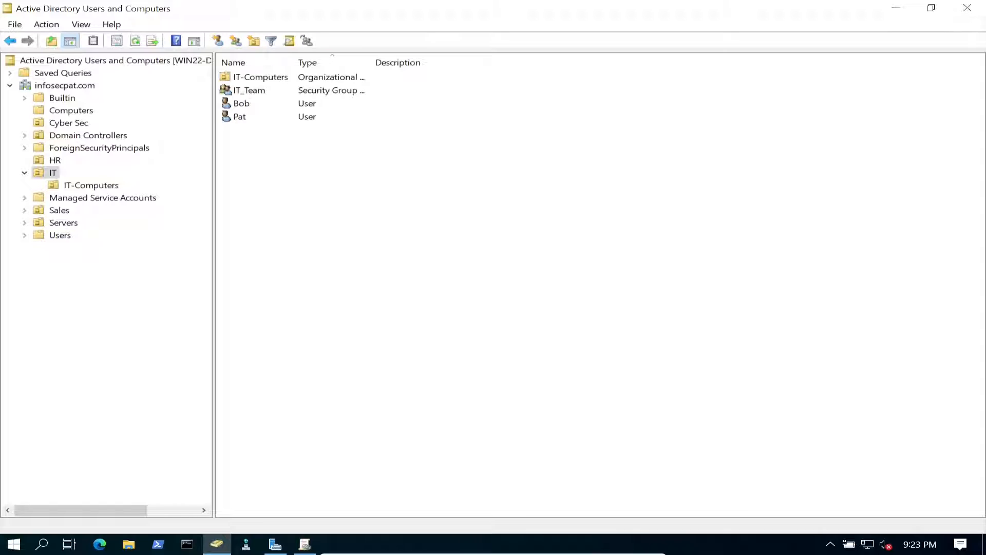
left_click(91, 185)
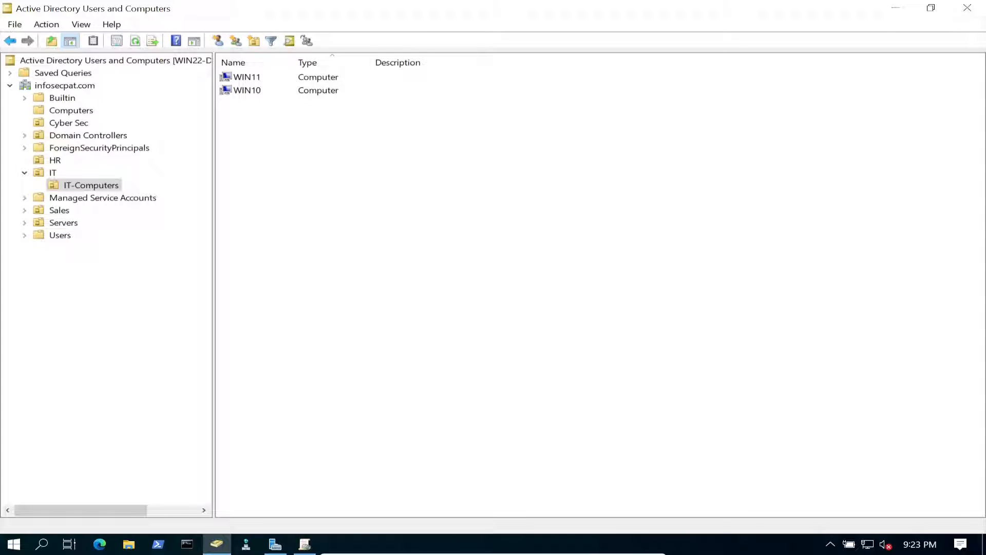
left_click(248, 91)
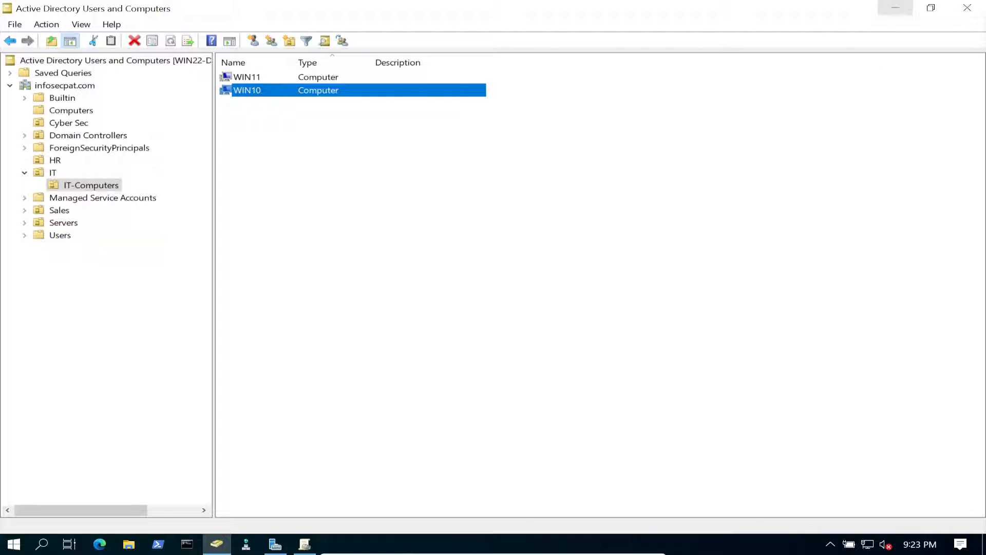
left_click(895, 7)
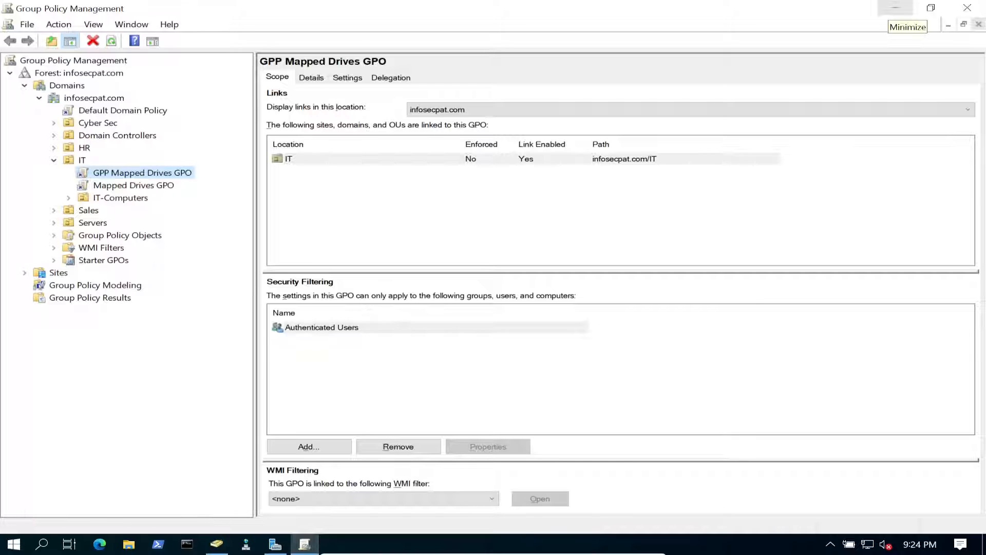
left_click(896, 8)
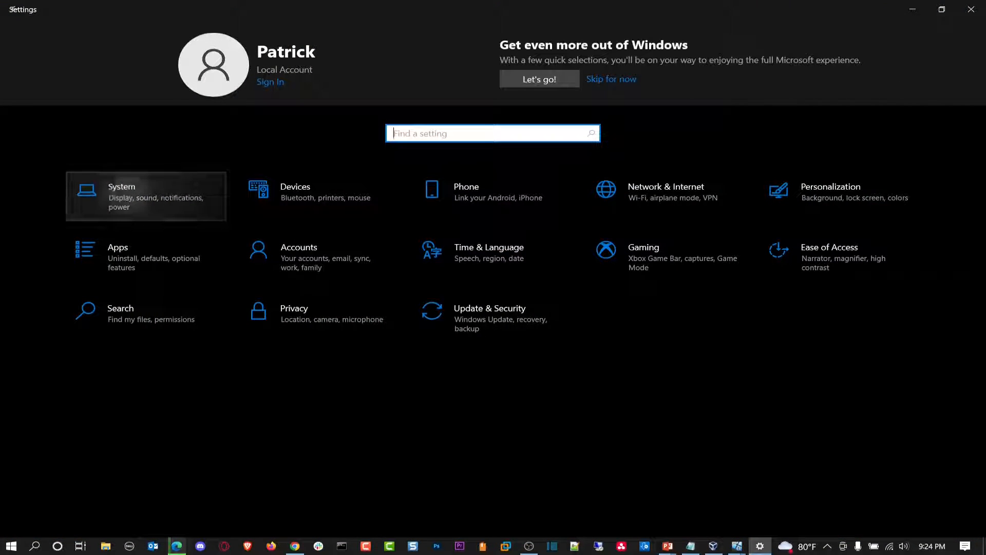
- Open System settings and view the device's About page
left_click(198, 199)
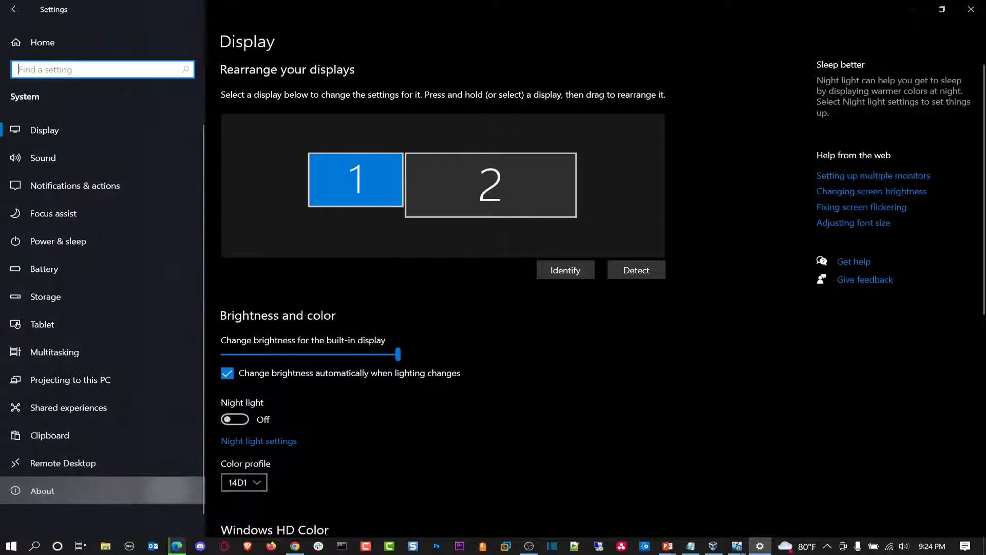
left_click(169, 491)
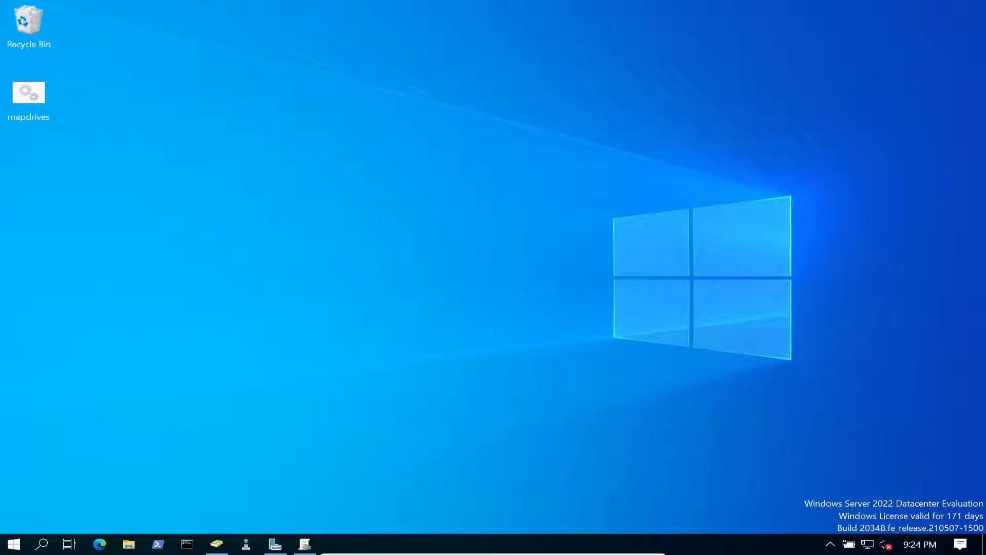
- Create a new GPO named 'Applocker GPO' under Group Policy Objects
left_click(305, 544)
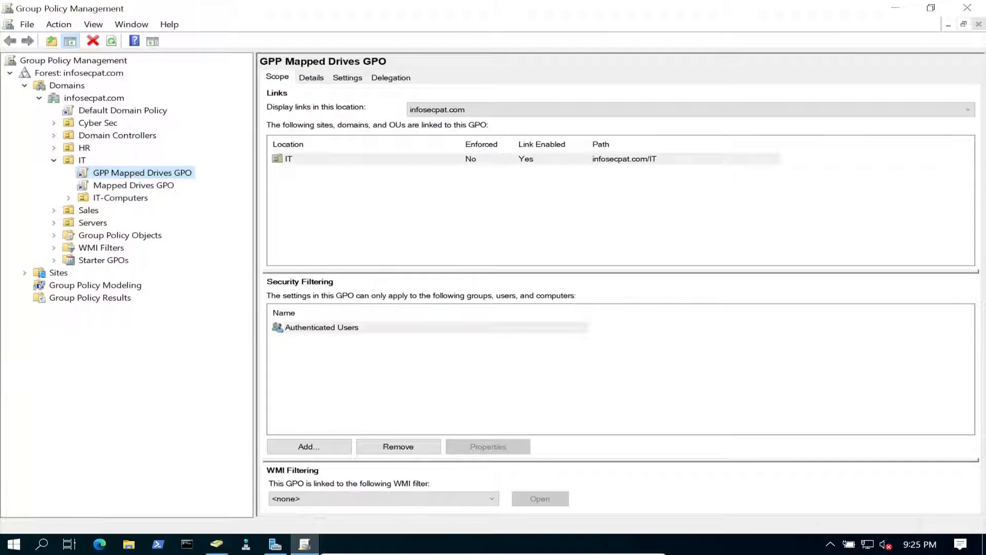
left_click(119, 236)
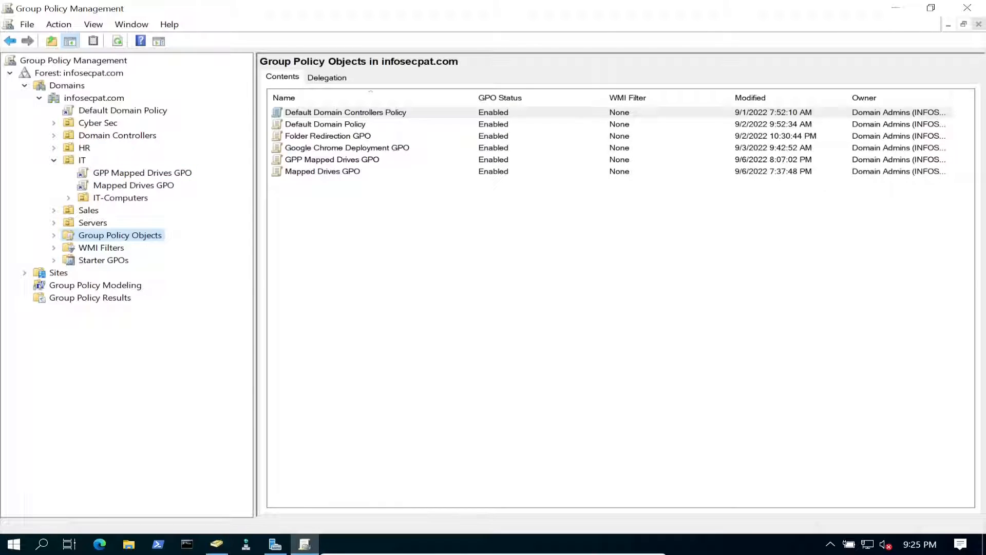
left_click(54, 236)
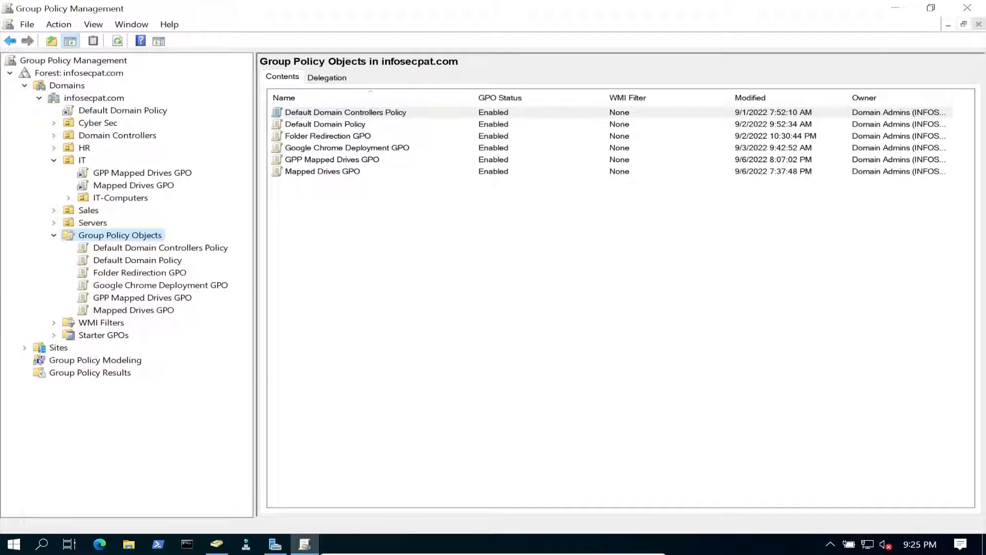
right_click(135, 235)
left_click(154, 242)
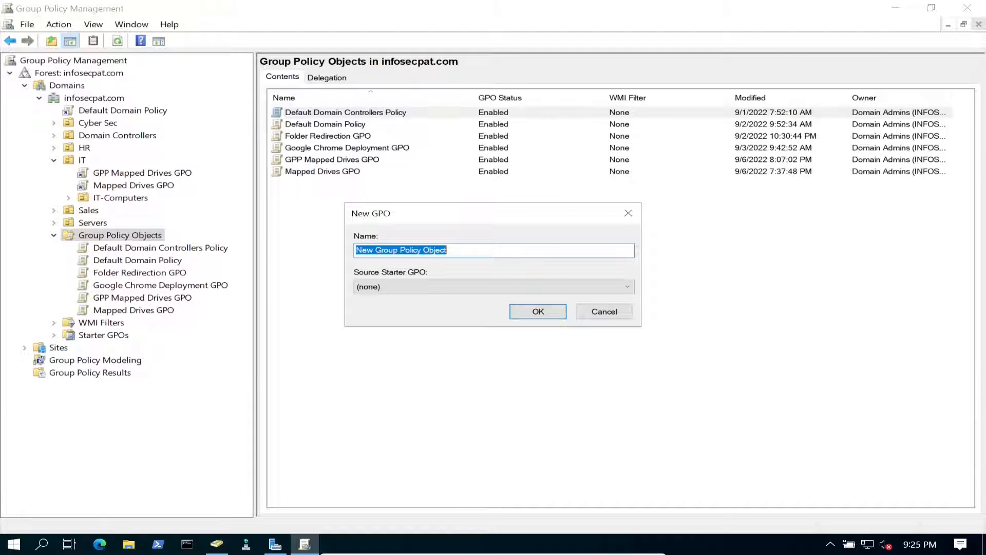
type("A")
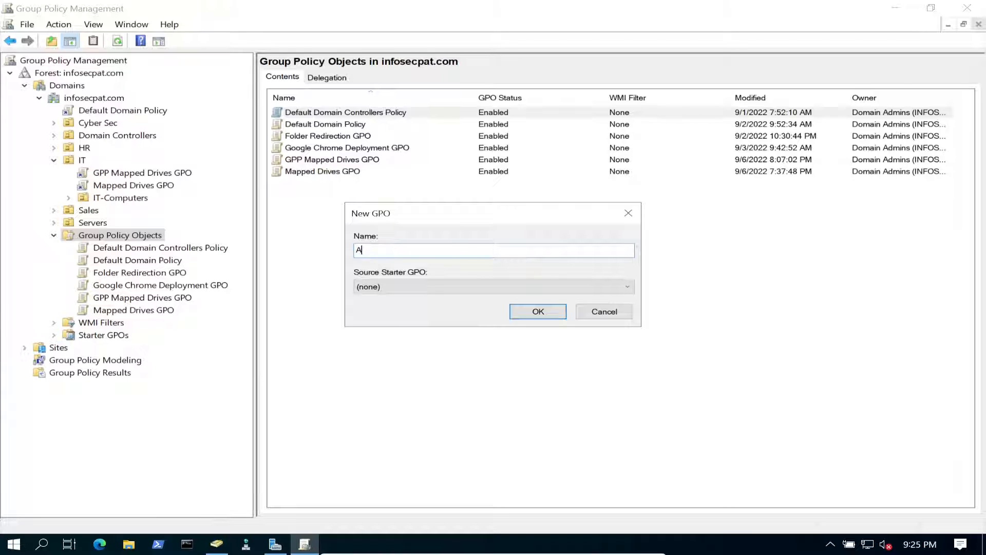
type("pplocker GPO")
key("Return")
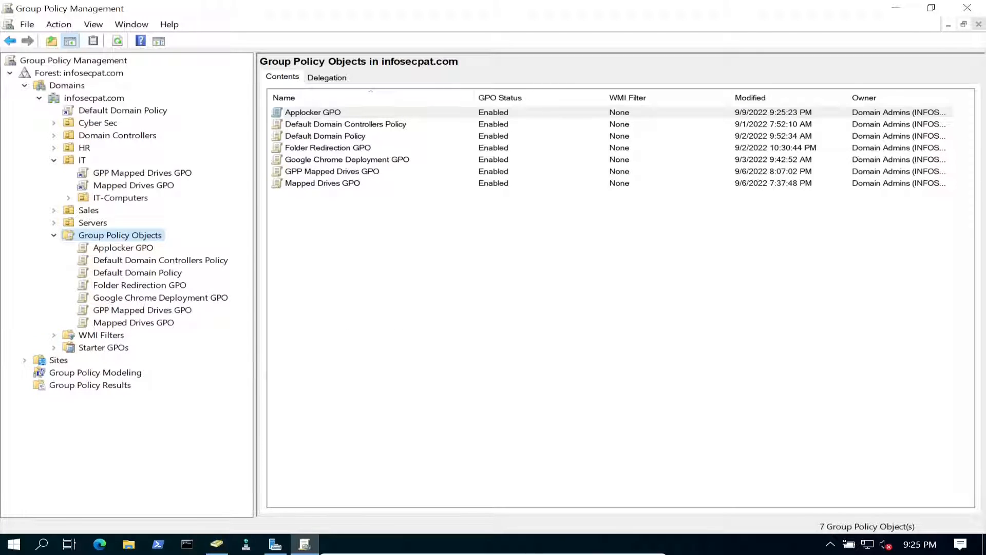
- Open the Applocker GPO in a maximized Group Policy Management Editor
right_click(132, 249)
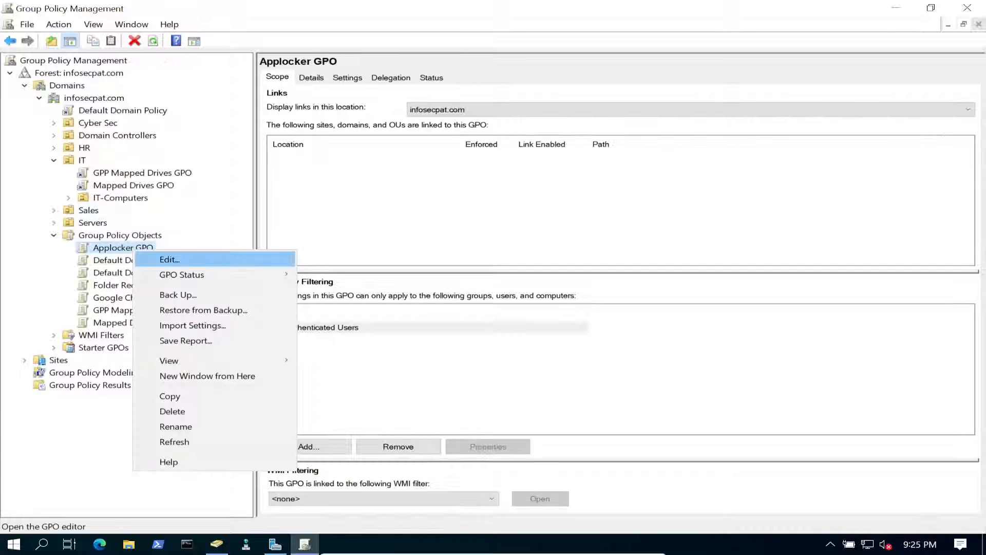
left_click(169, 259)
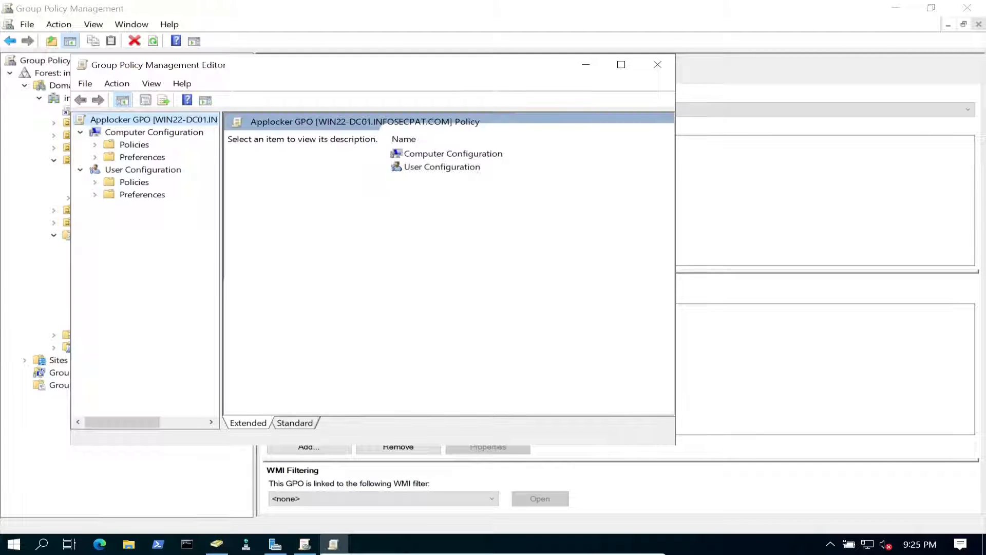
key("super+Up")
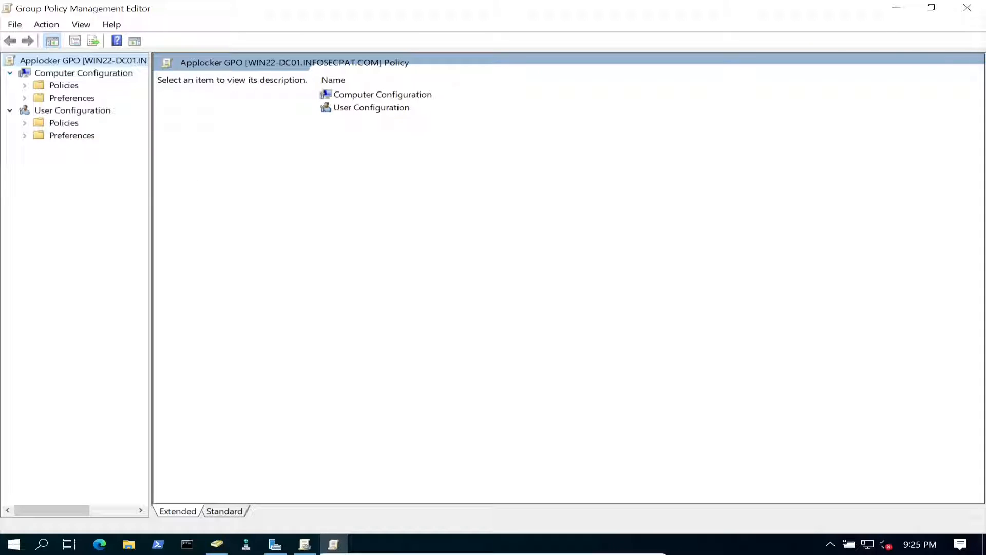
- Expand Computer Configuration > Policies > Windows Settings > Security Settings > Application Control Policies > AppLocker
left_click(83, 73)
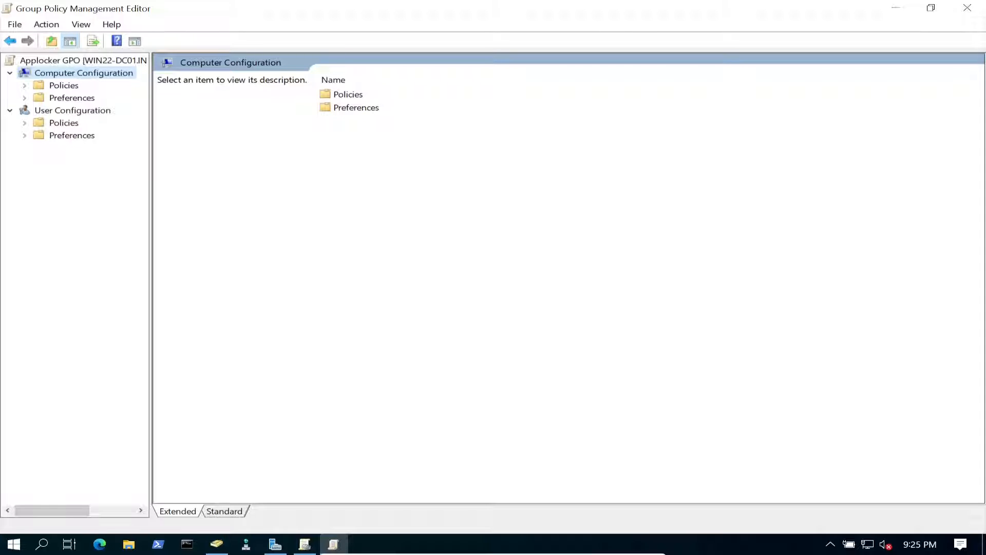
left_click(64, 86)
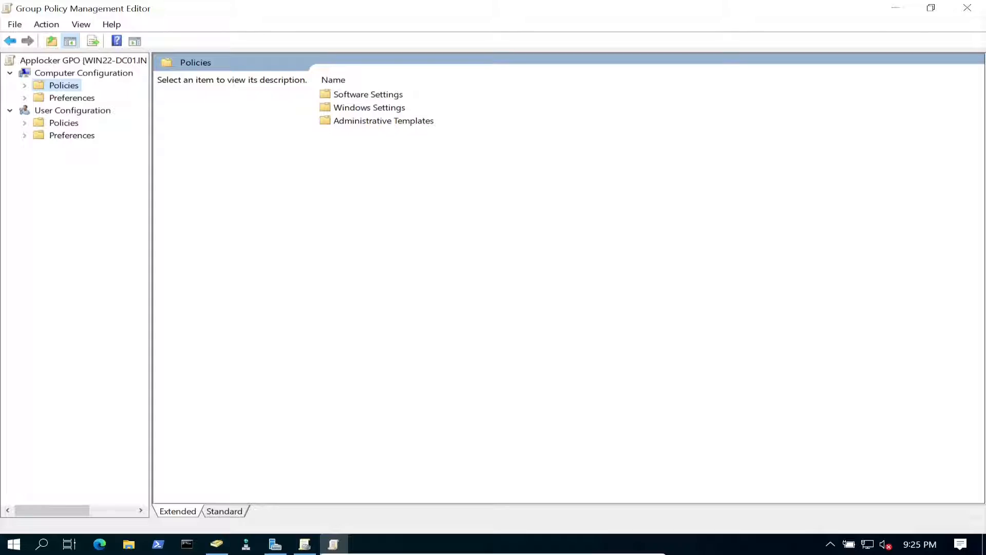
key("Right")
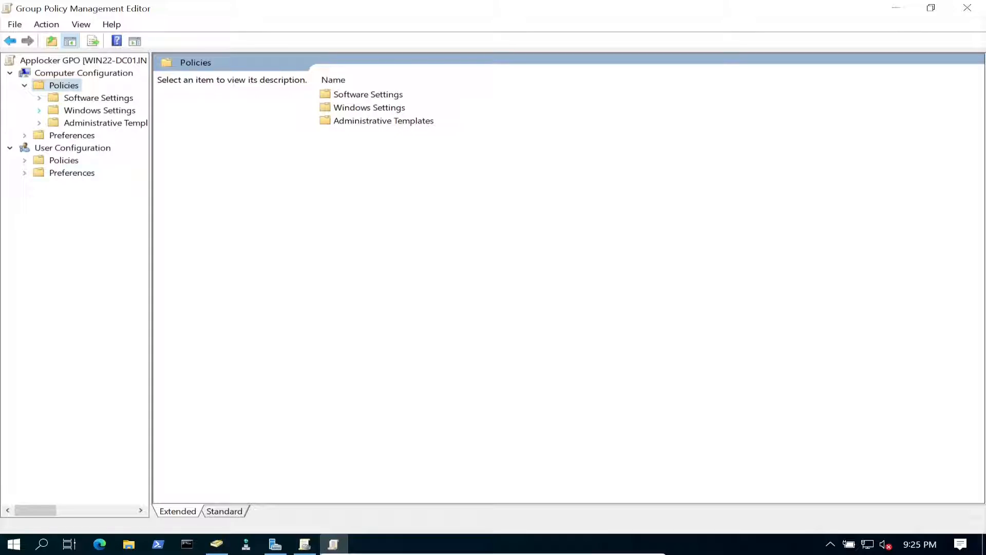
left_click(39, 110)
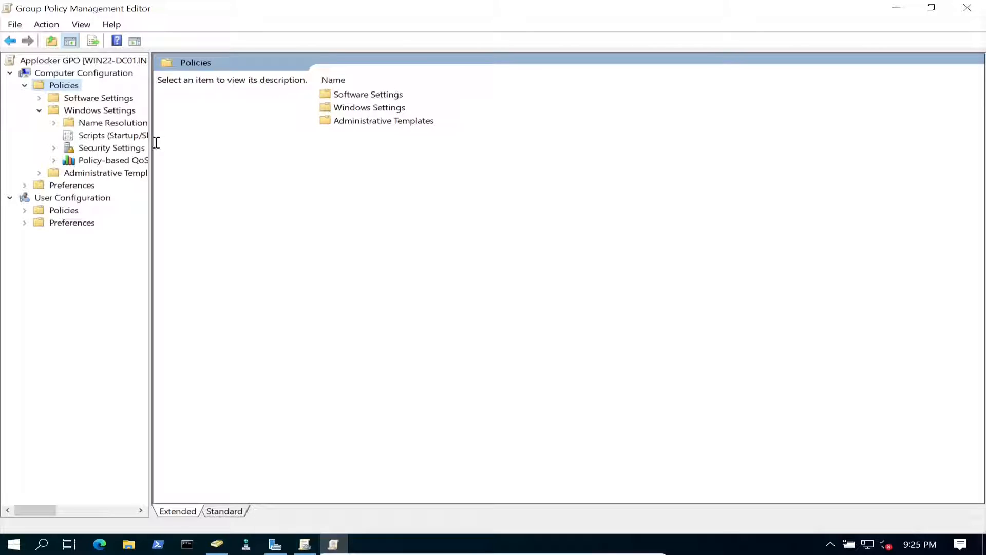
left_click_drag(152, 142, 292, 143)
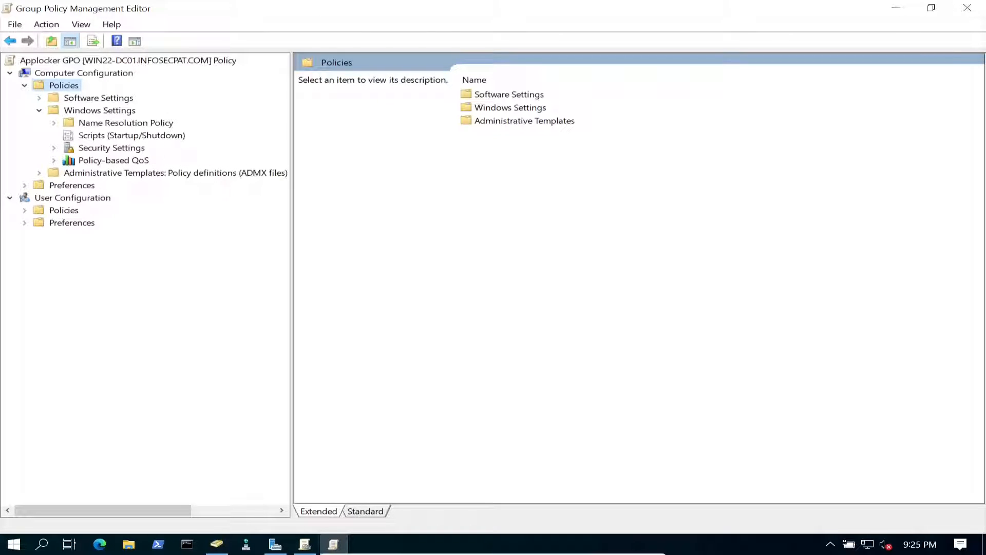
left_click(112, 148)
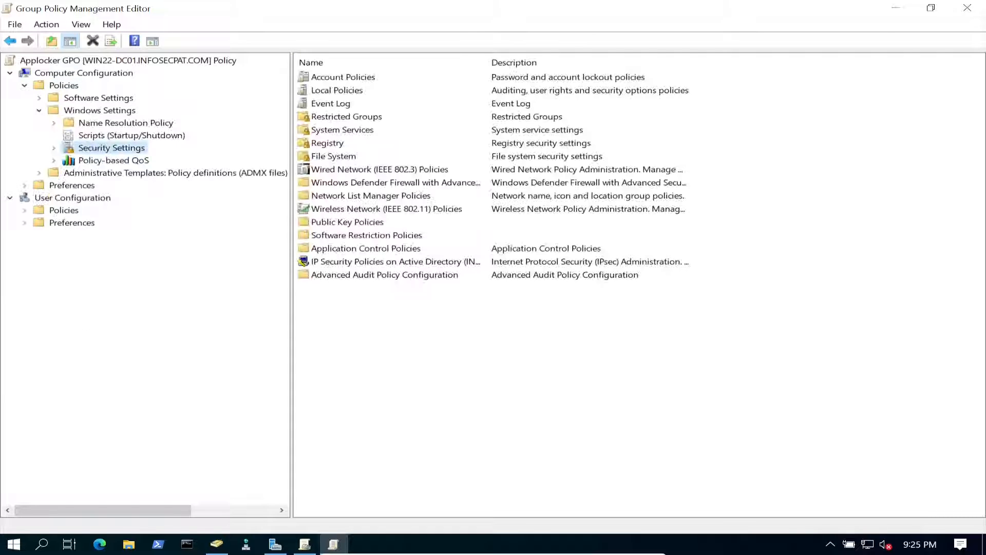
key("Right")
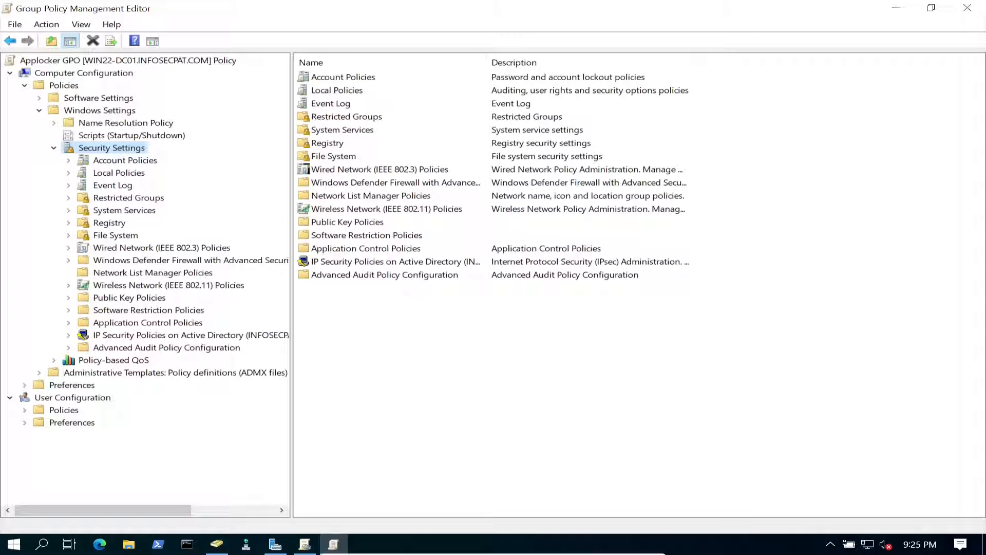
left_click(147, 322)
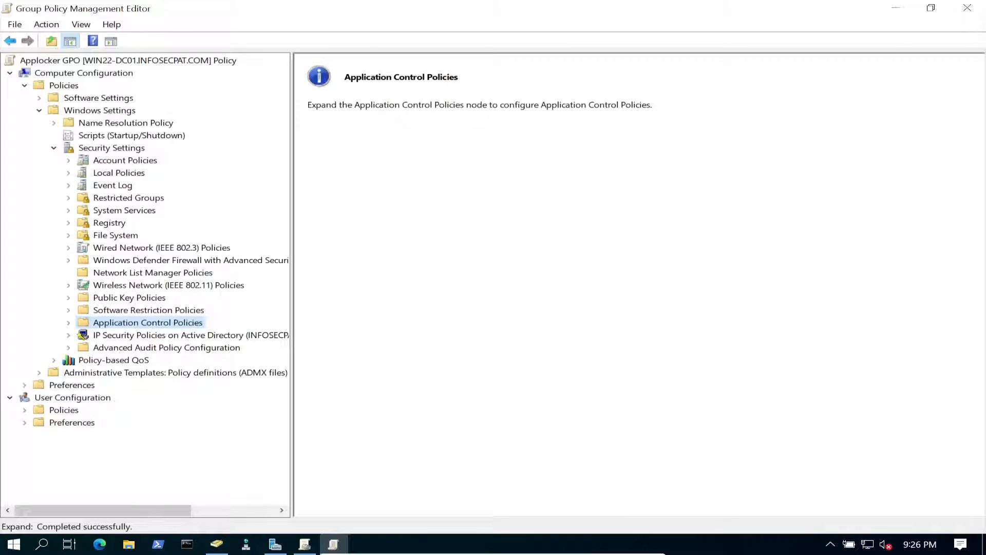
key("Right")
key("Down")
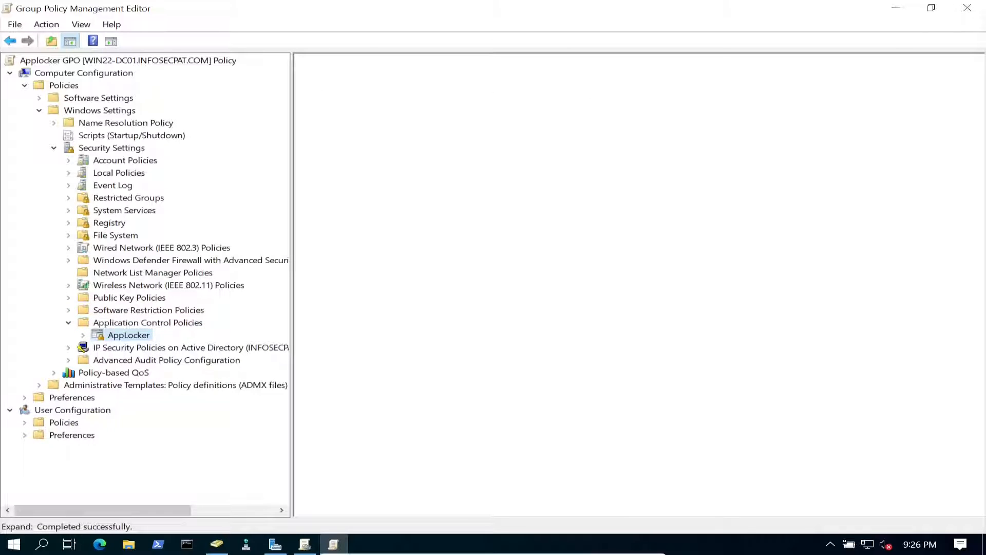
key("Right")
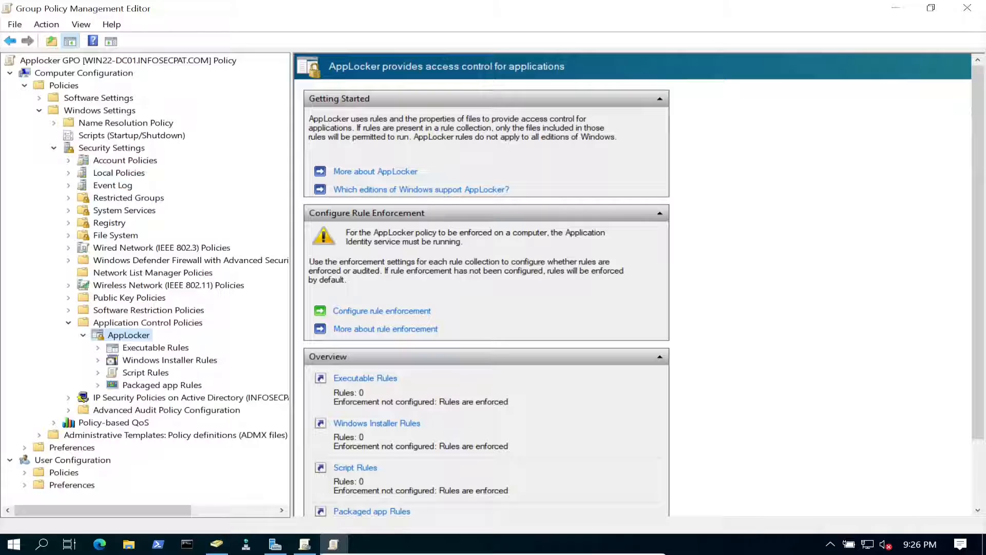
- Configure Executable rules to Enforce rules in AppLocker properties, then show the empty Executable Rules list
left_click(155, 348)
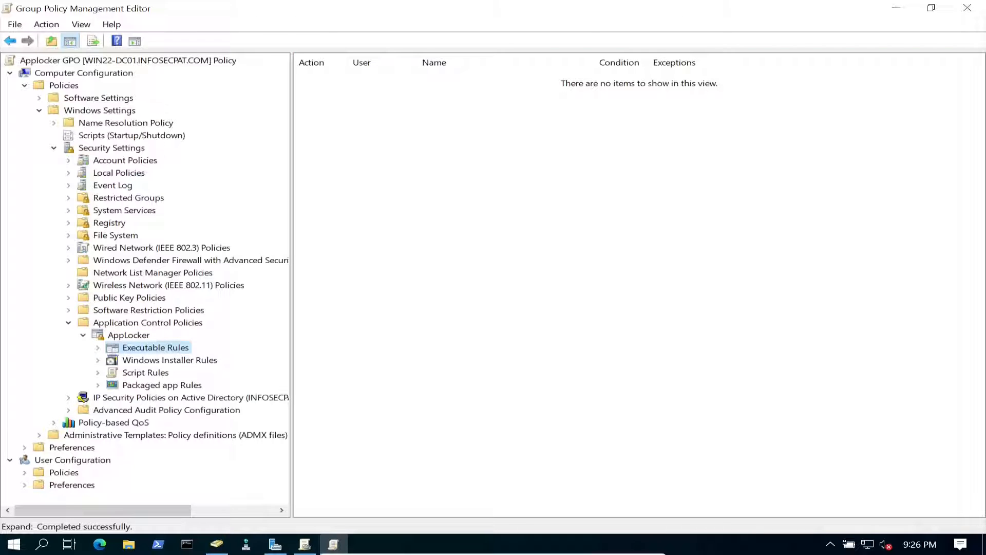
left_click(129, 336)
left_click(374, 311)
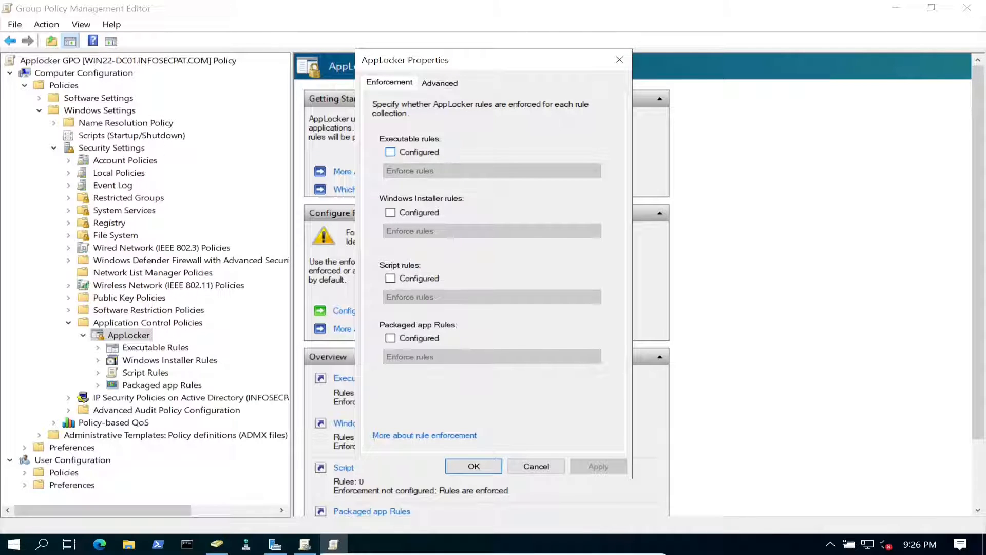
left_click(391, 152)
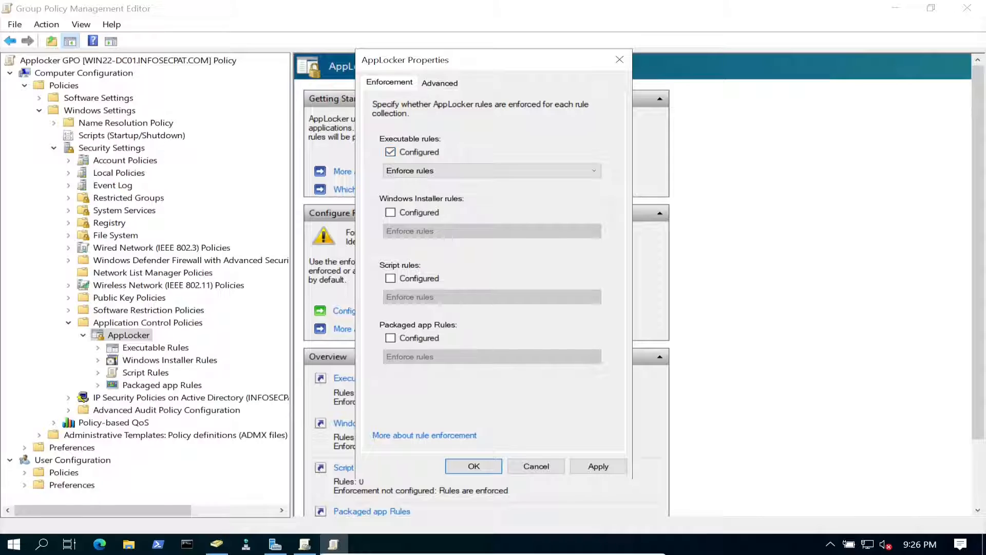
left_click(492, 170)
left_click(491, 171)
left_click(492, 171)
left_click(491, 170)
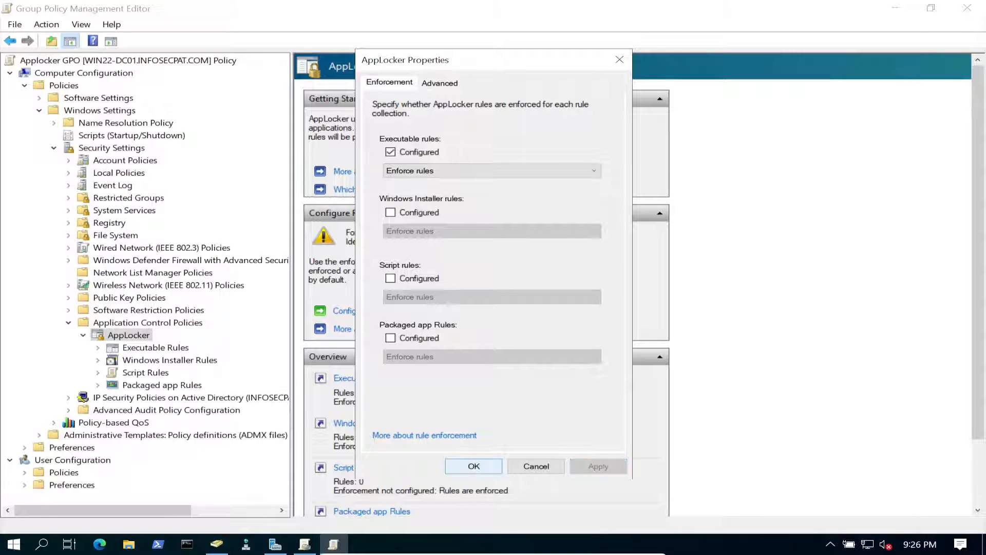
left_click(474, 466)
left_click(156, 348)
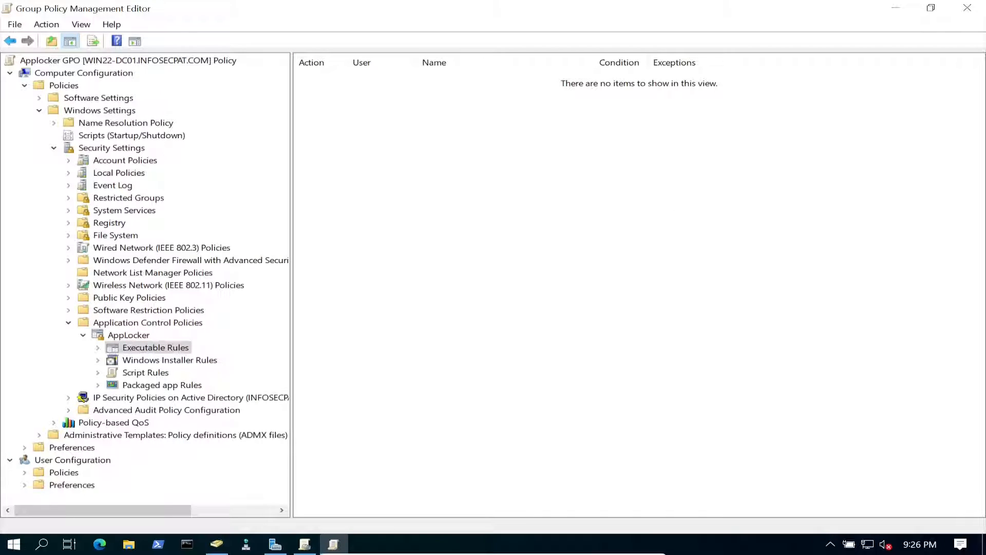
- Generate the three default Allow executable rules with Create Default Rules
right_click(155, 348)
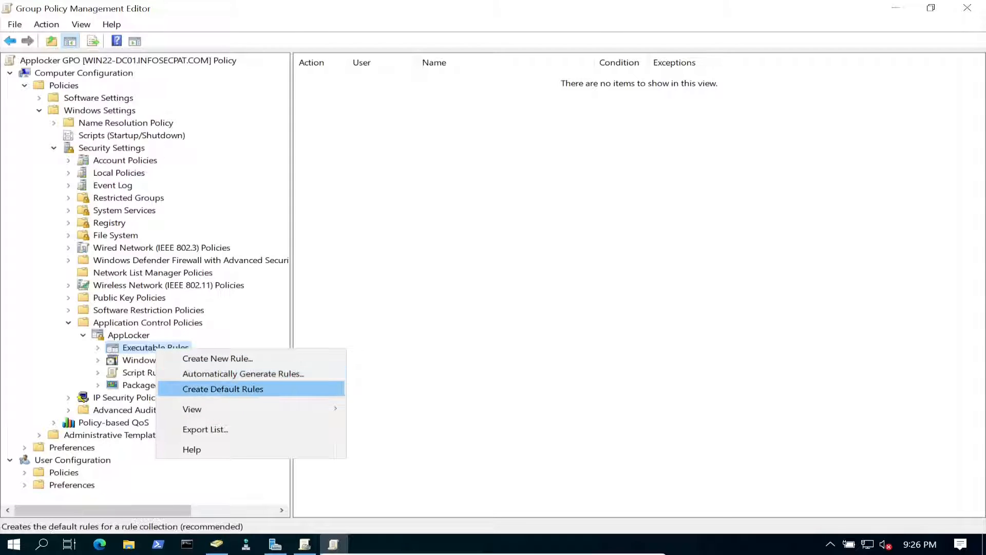
key("Return")
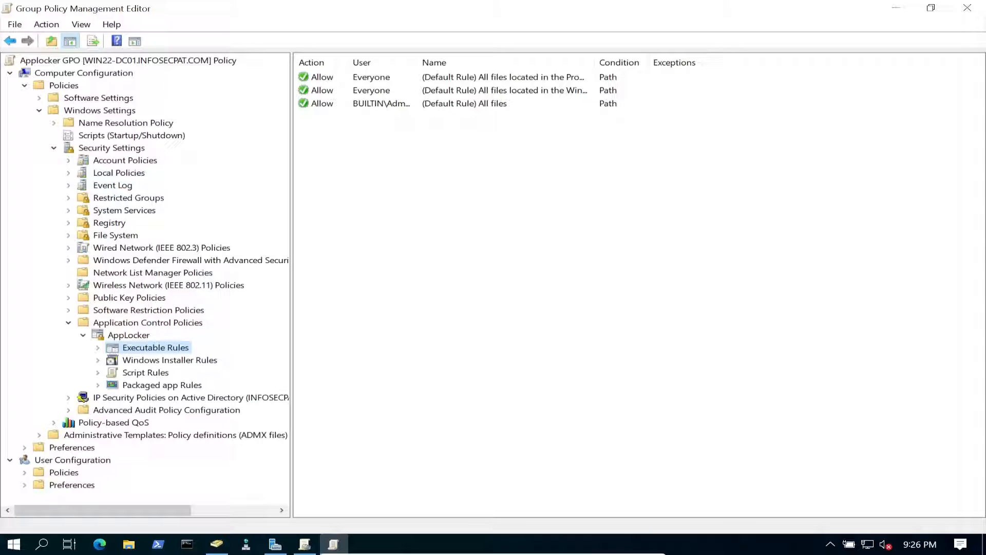
right_click(182, 347)
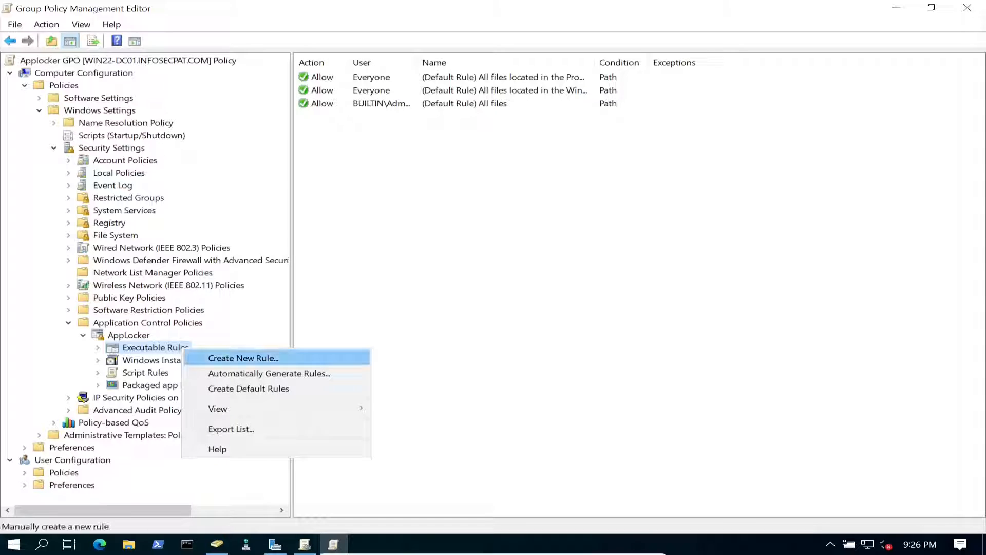
- Start a new executable rule with action Deny for Everyone and advance to Conditions
left_click(241, 358)
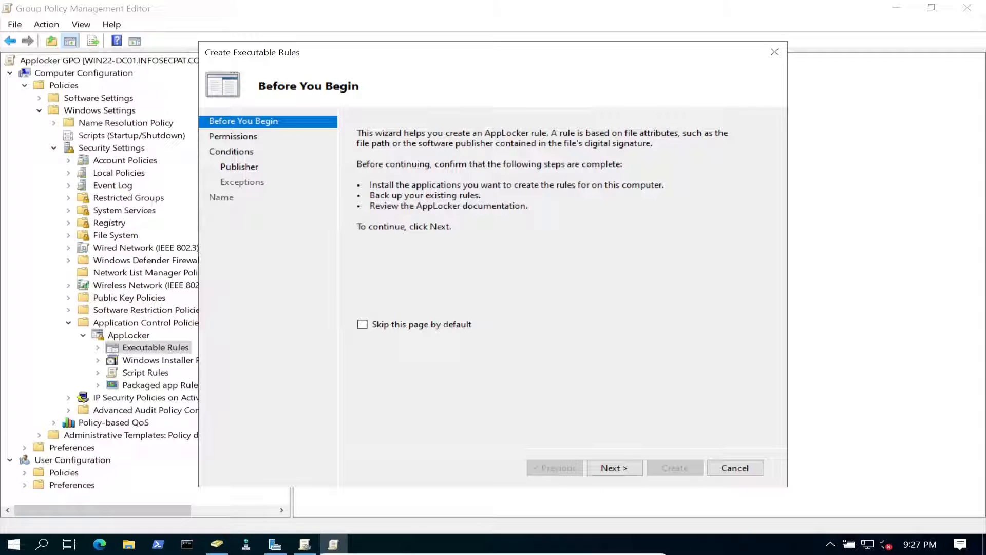
left_click(615, 468)
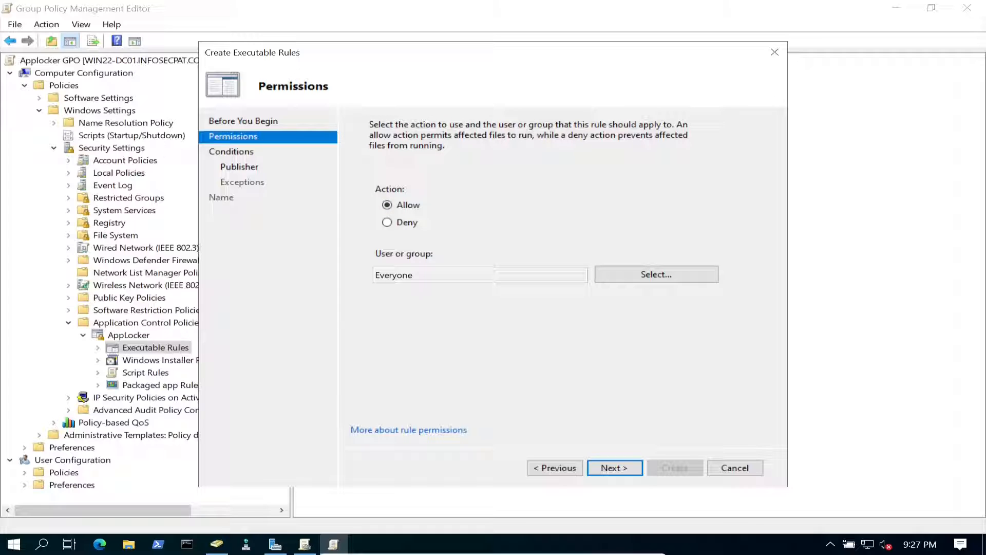
left_click(388, 222)
left_click_drag(424, 276, 373, 276)
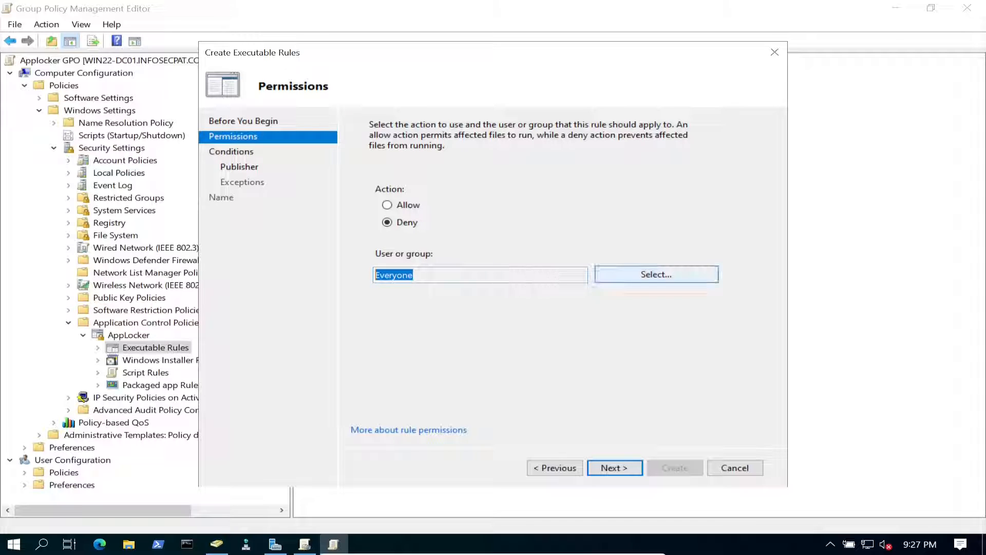
left_click(619, 276)
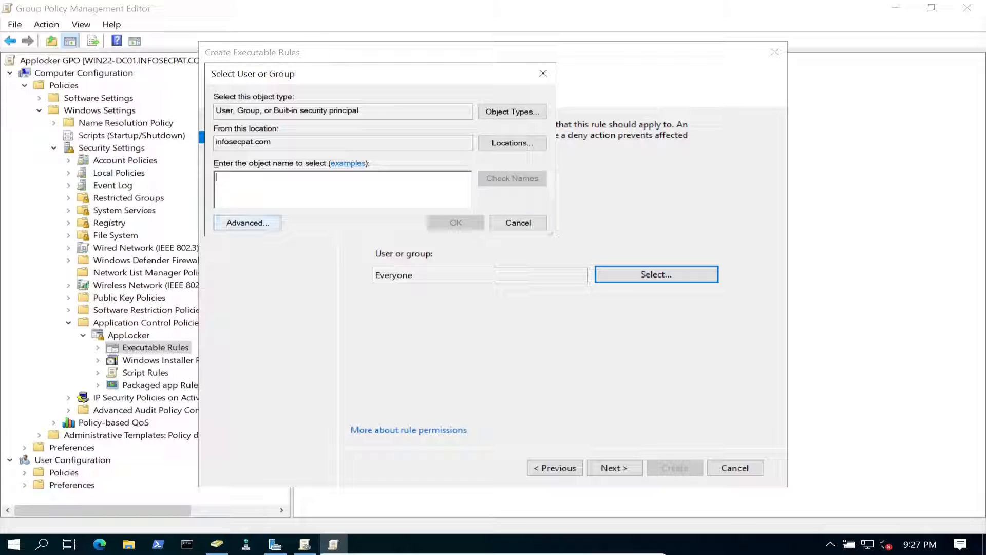
left_click(248, 222)
left_click(569, 226)
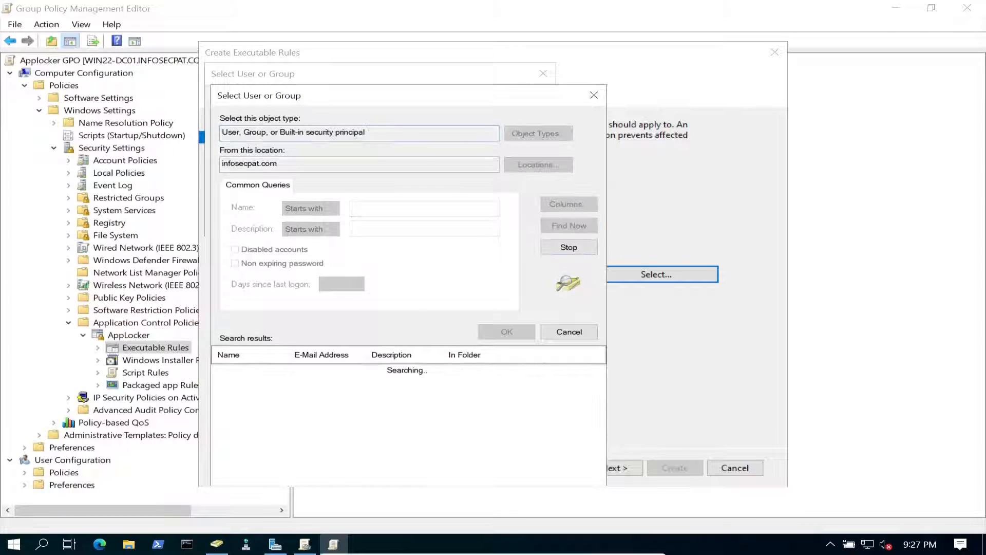
scroll(257, 416, "down", 4)
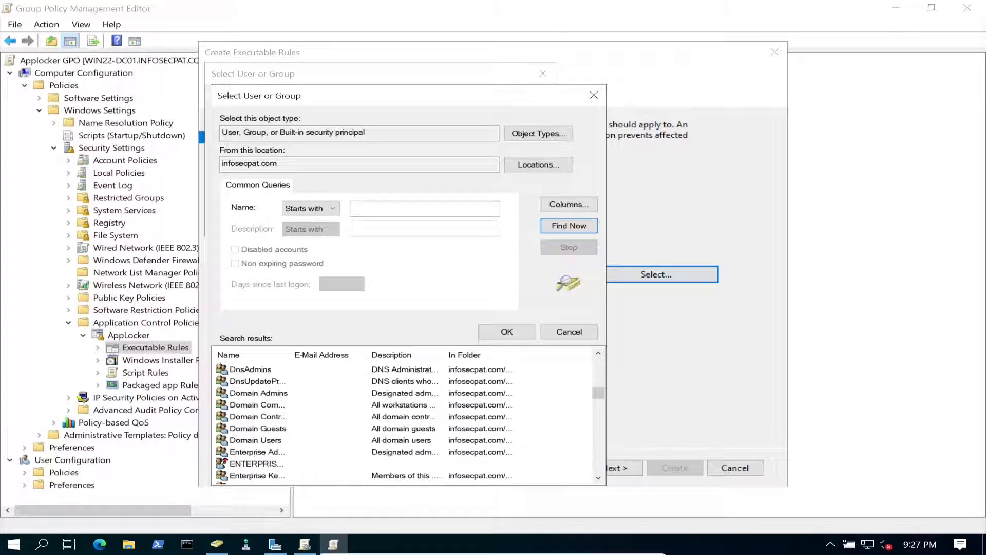
left_click(507, 332)
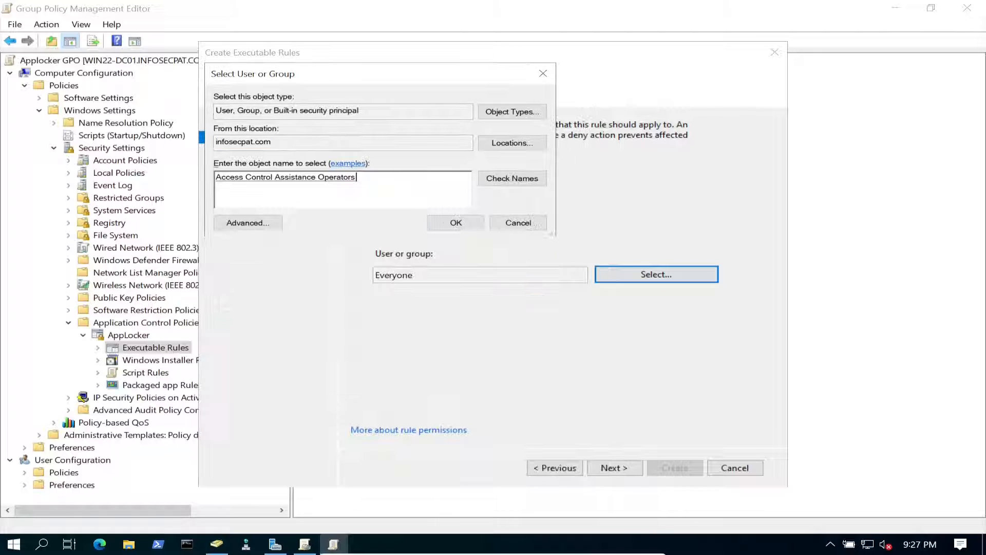
left_click(519, 222)
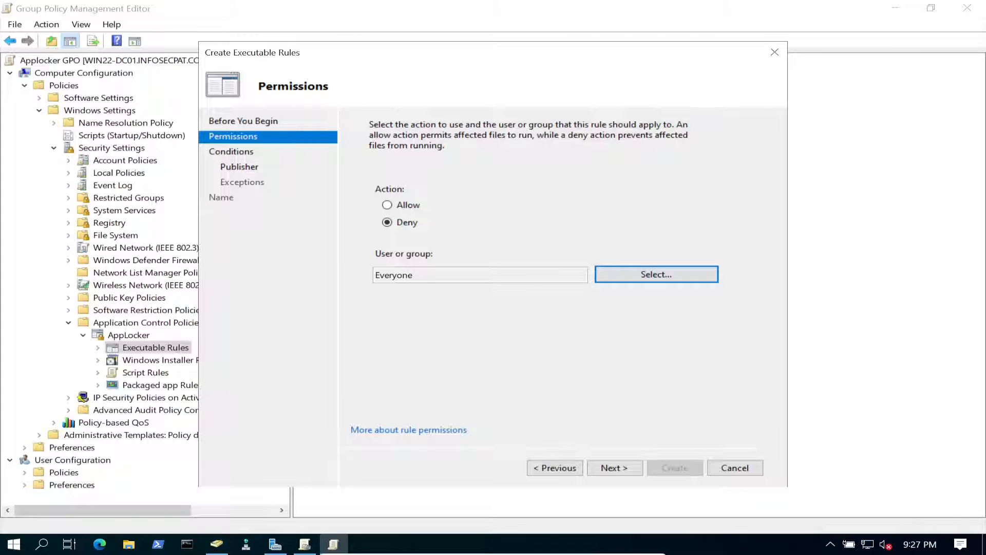
left_click(615, 468)
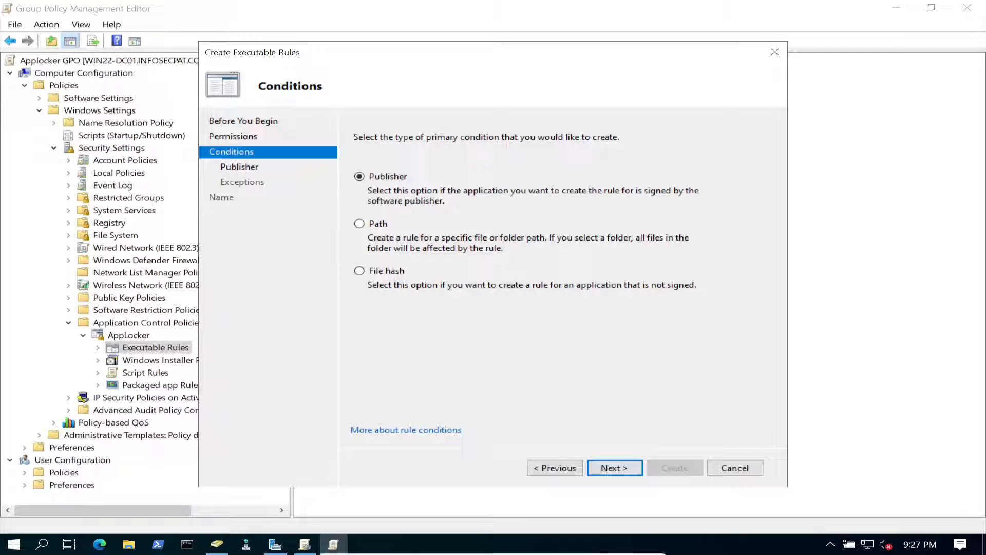
- Set a Path condition on the Program Files\Internet Explorer folder (%PROGRAMFILES%\Internet Explorer\*)
left_click(360, 224)
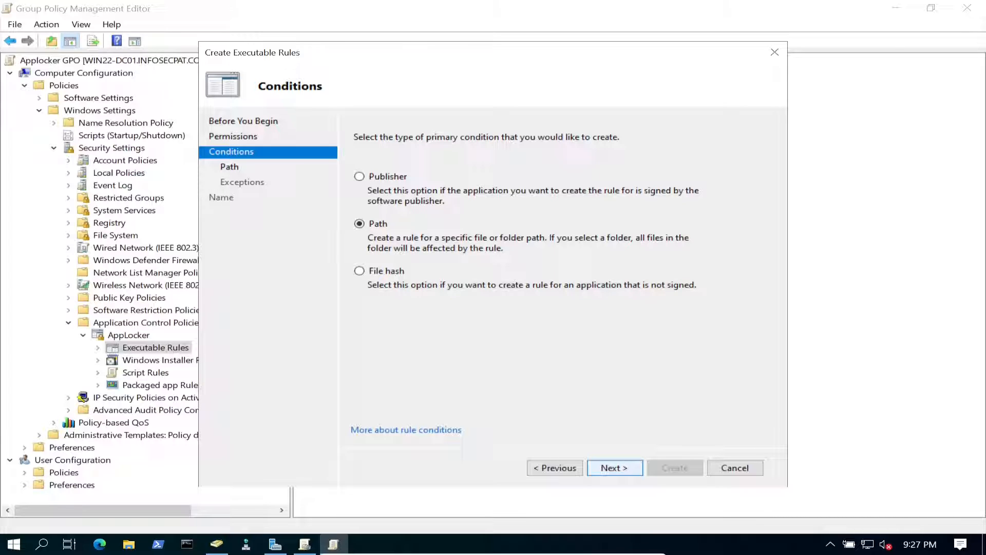
left_click(615, 468)
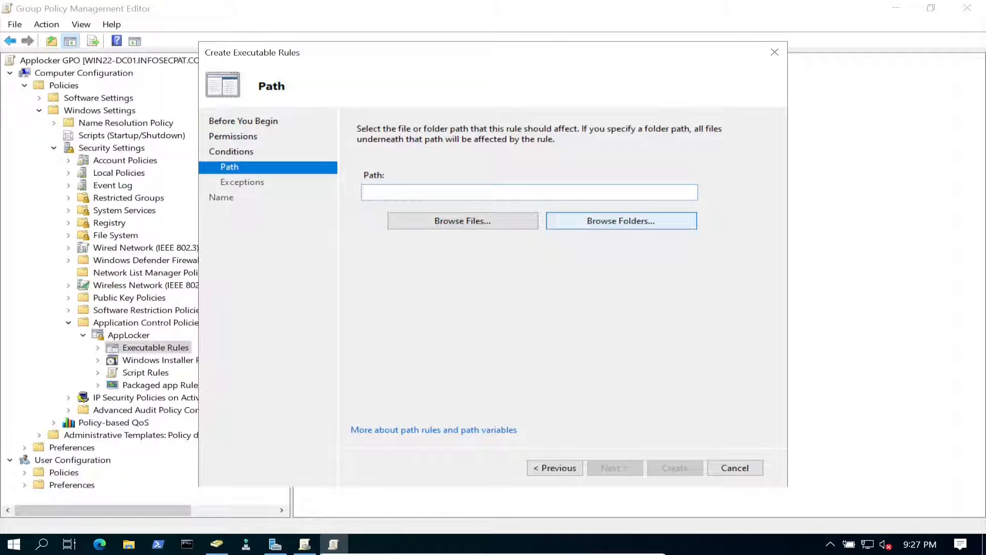
left_click(463, 220)
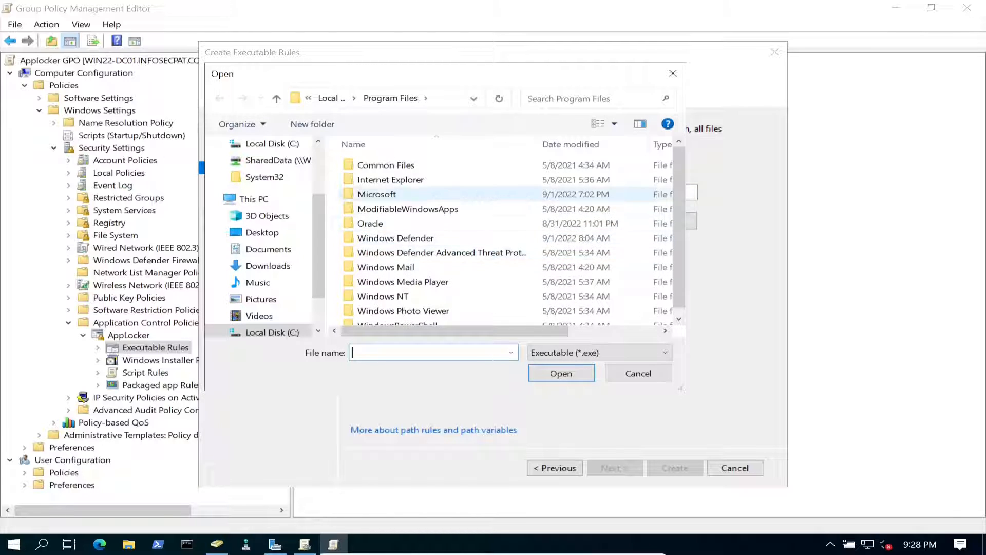
double_click(391, 179)
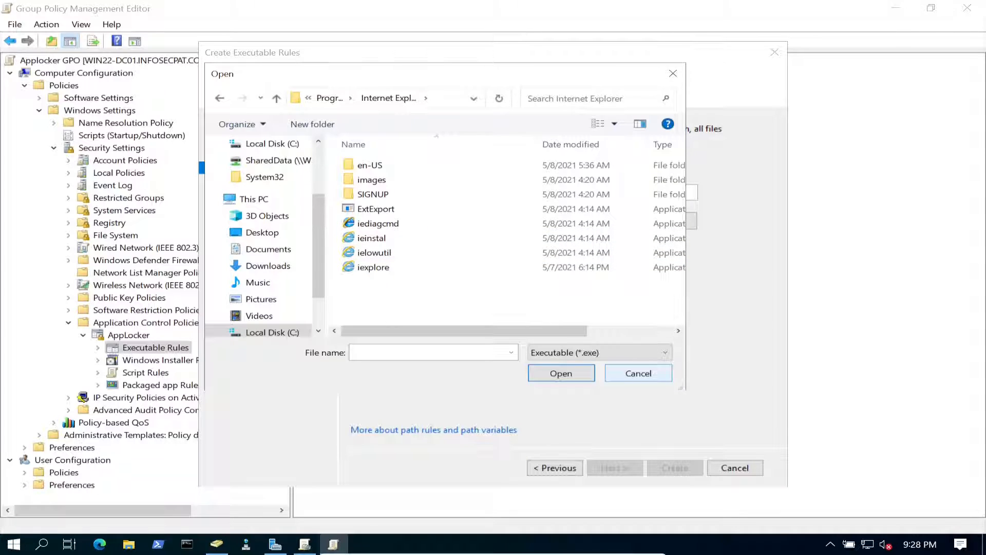
left_click(638, 373)
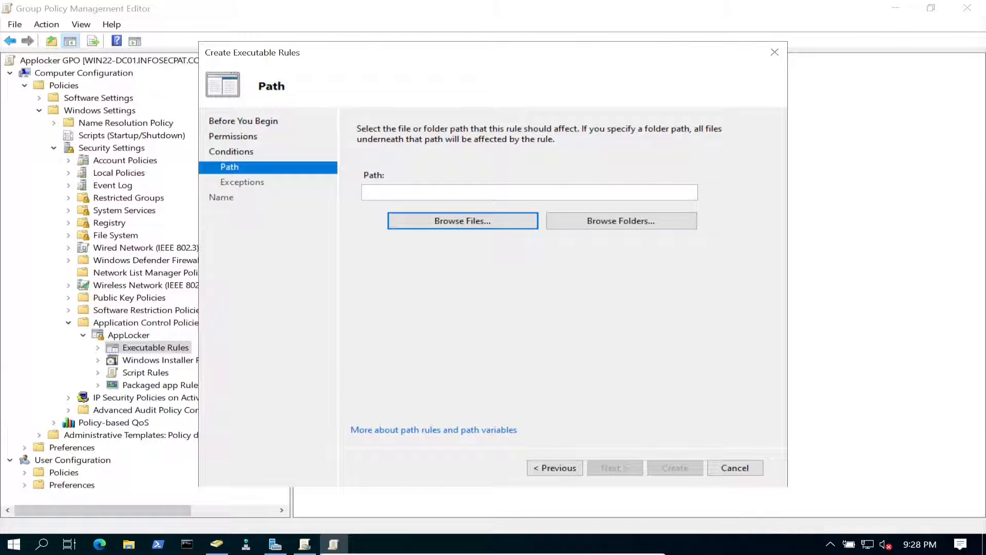
left_click(621, 221)
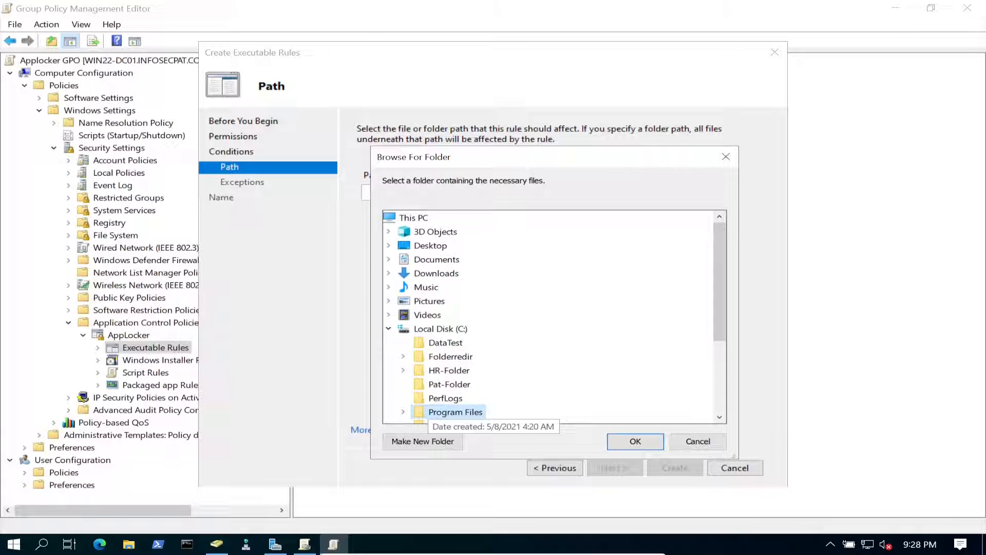
double_click(455, 412)
scroll(455, 406, "down", 4)
double_click(476, 273)
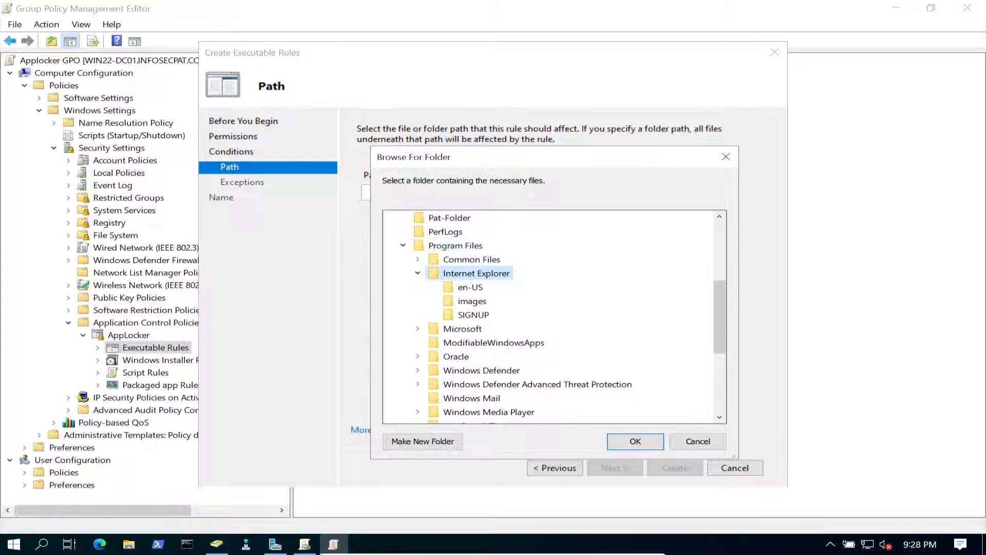
left_click(635, 441)
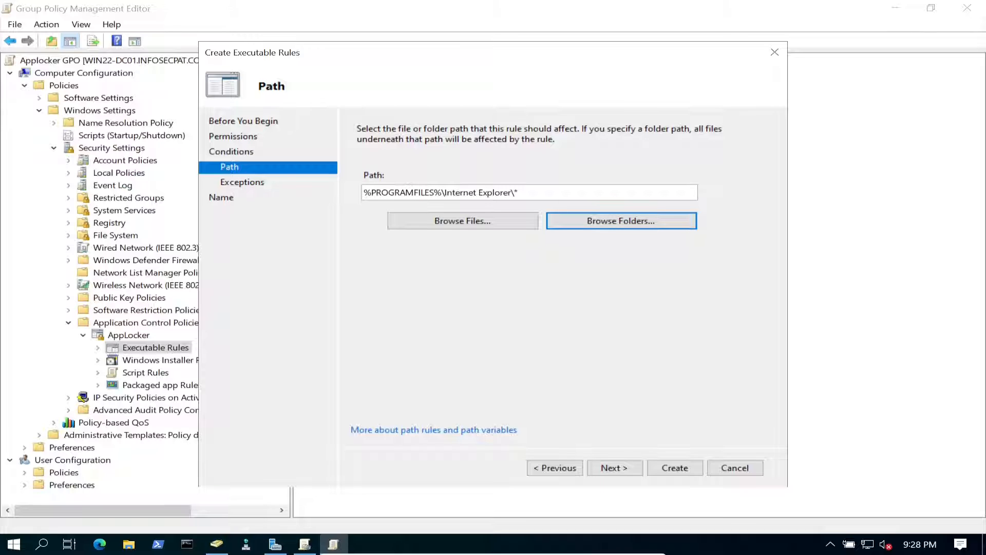
left_click(615, 468)
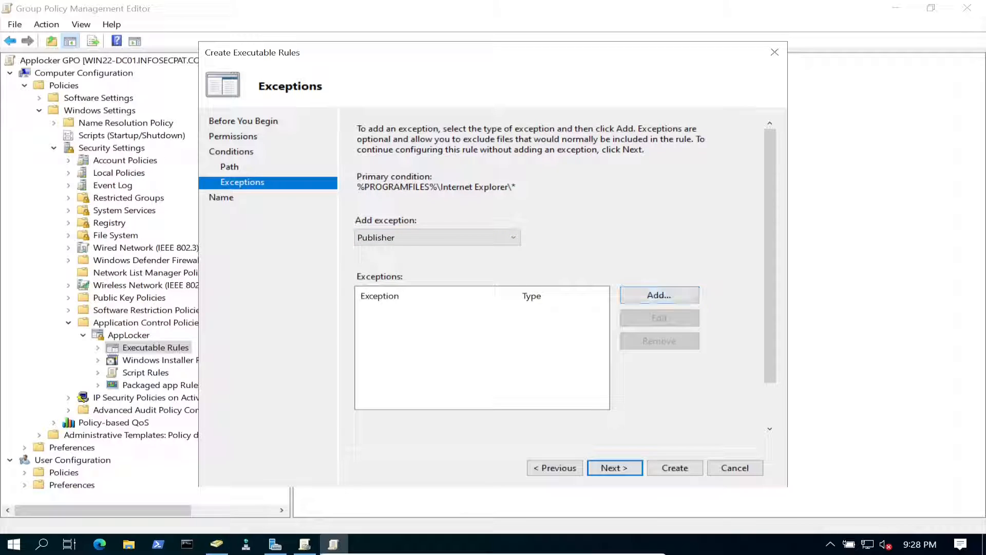
- Skip exceptions, describe the rule as 'Applocker Blocking IE :)', and create it
key("Return")
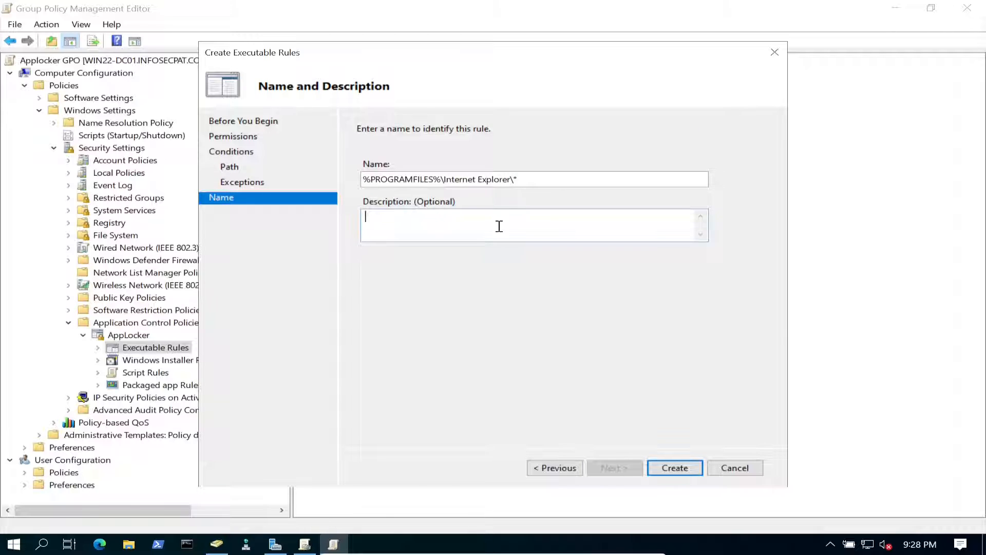
type("Applocker Blocking IE :)")
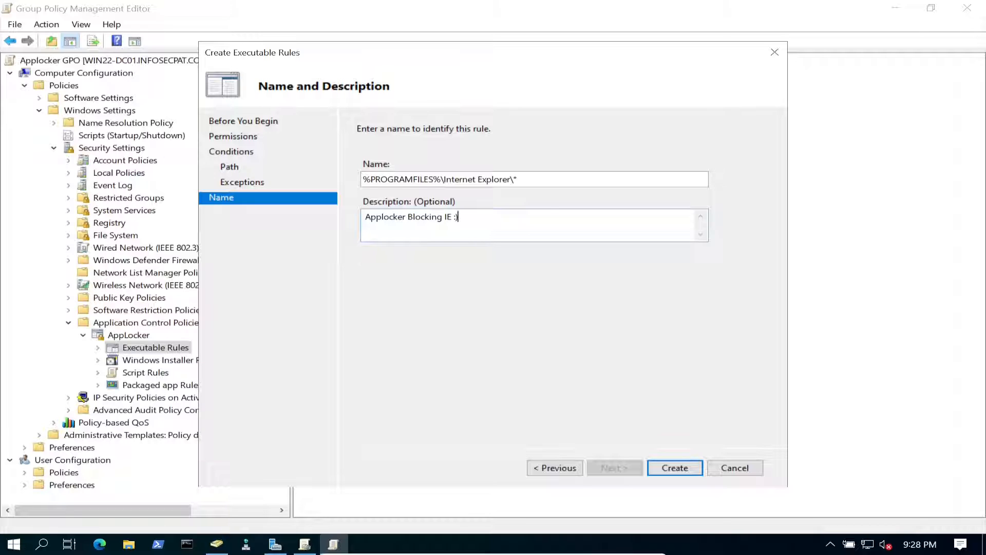
left_click(675, 468)
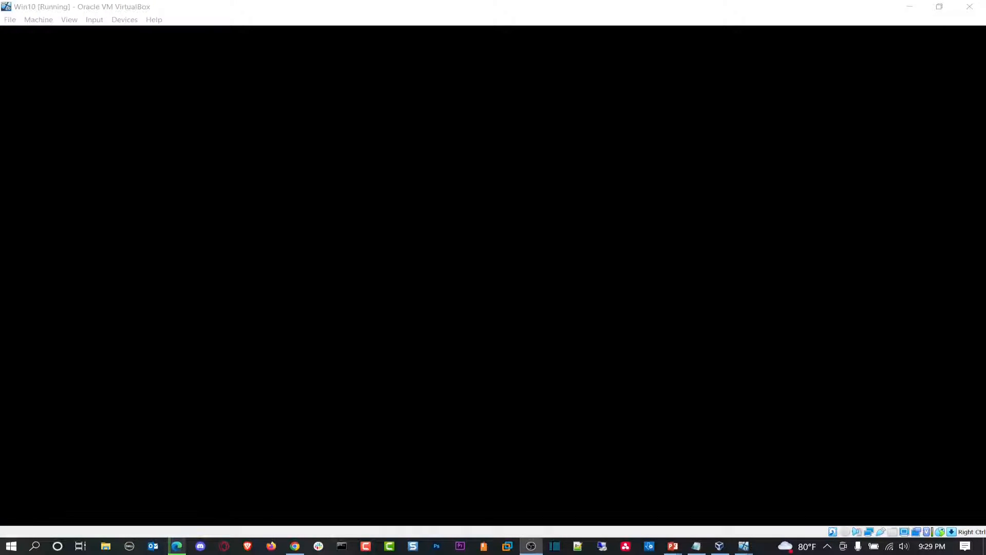
- Switch the Win10 VM to full screen and sign in with the domain administrator password
key("space")
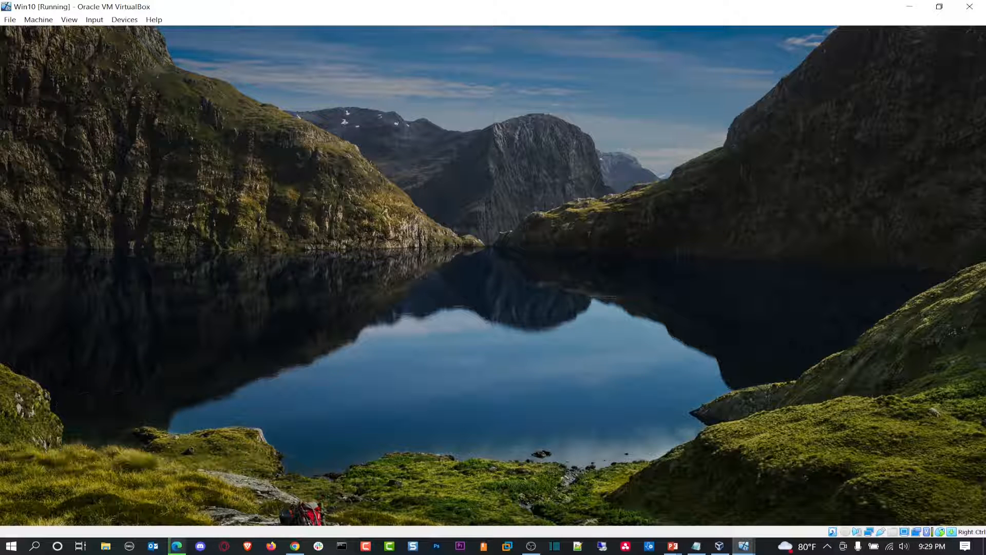
left_click(70, 20)
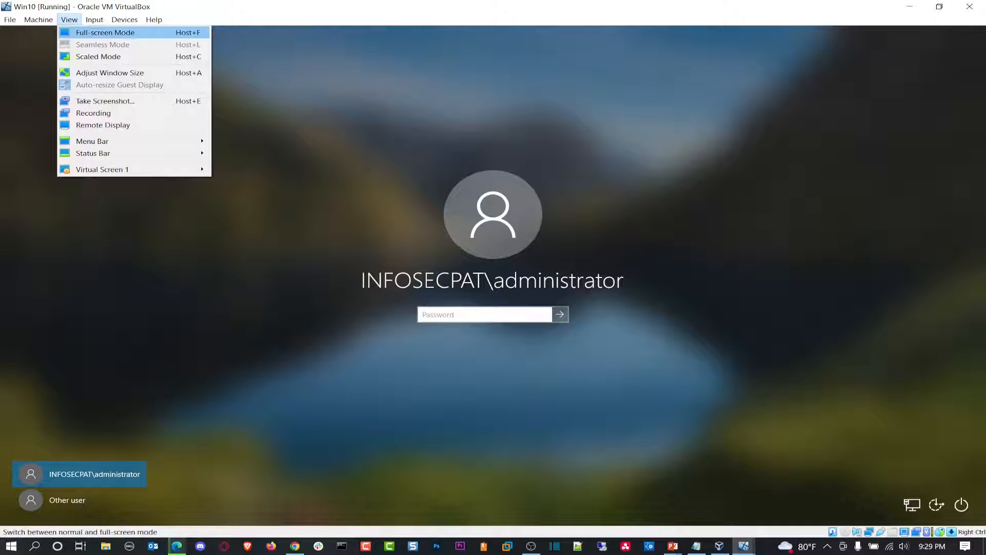
left_click(99, 33)
left_click(468, 319)
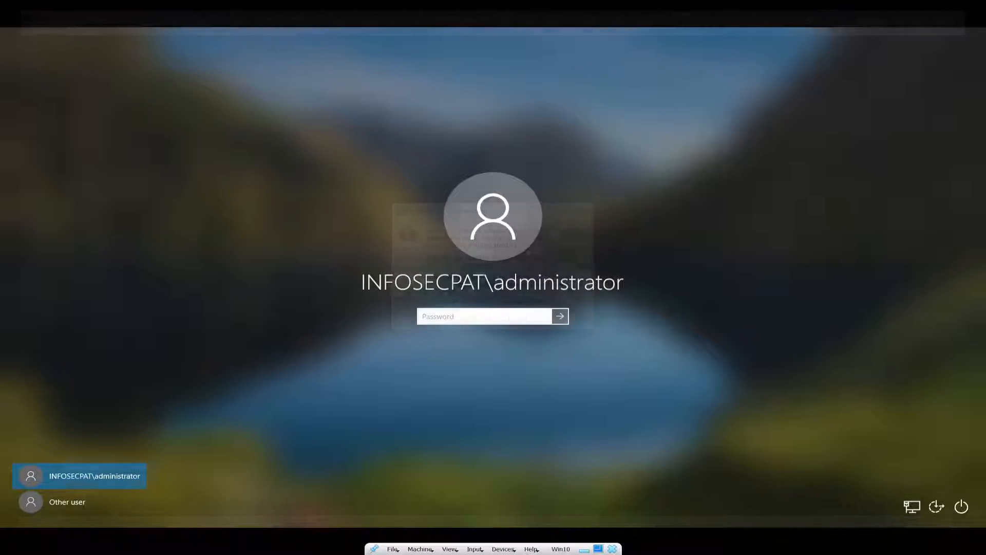
type("*************")
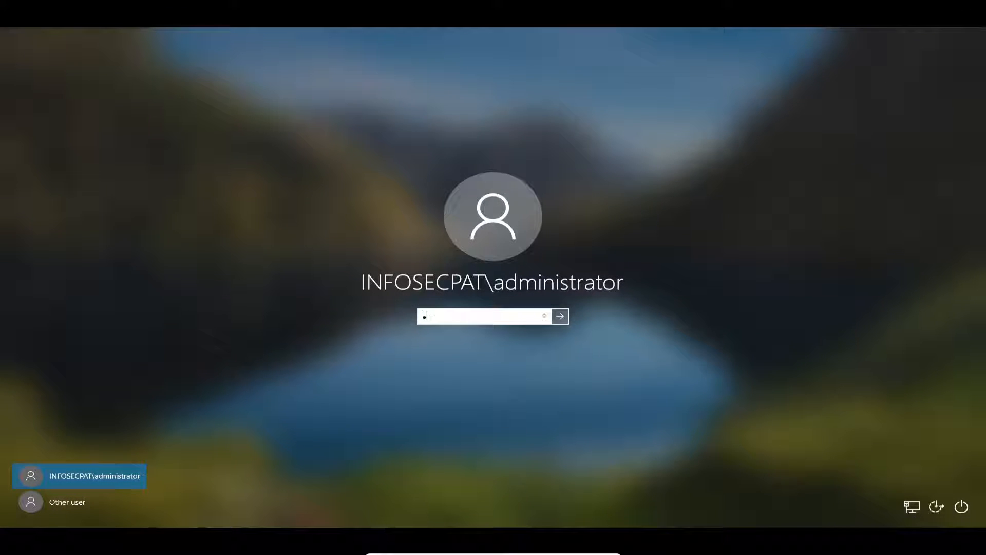
key("Return")
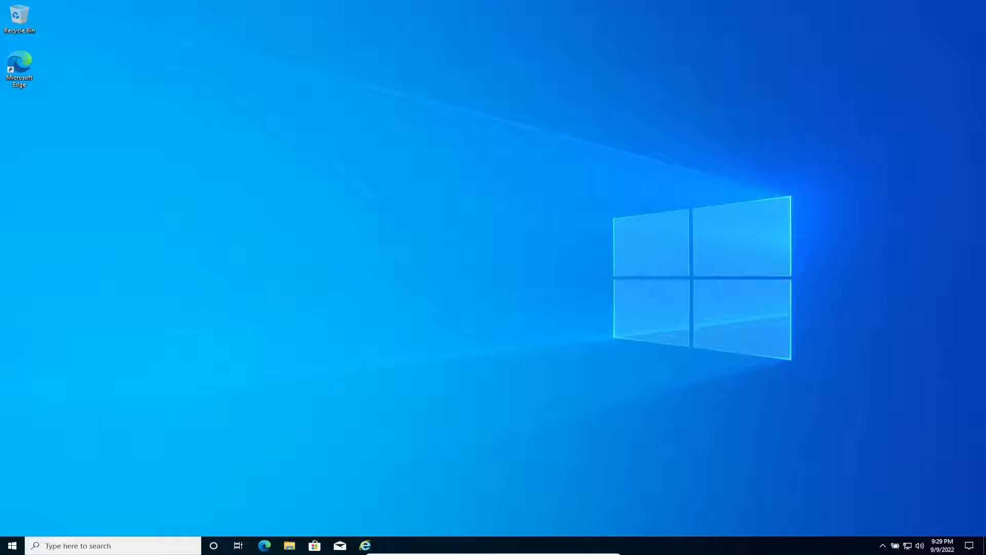
- Launch the Services console from a Start menu search for 'services'
key("super")
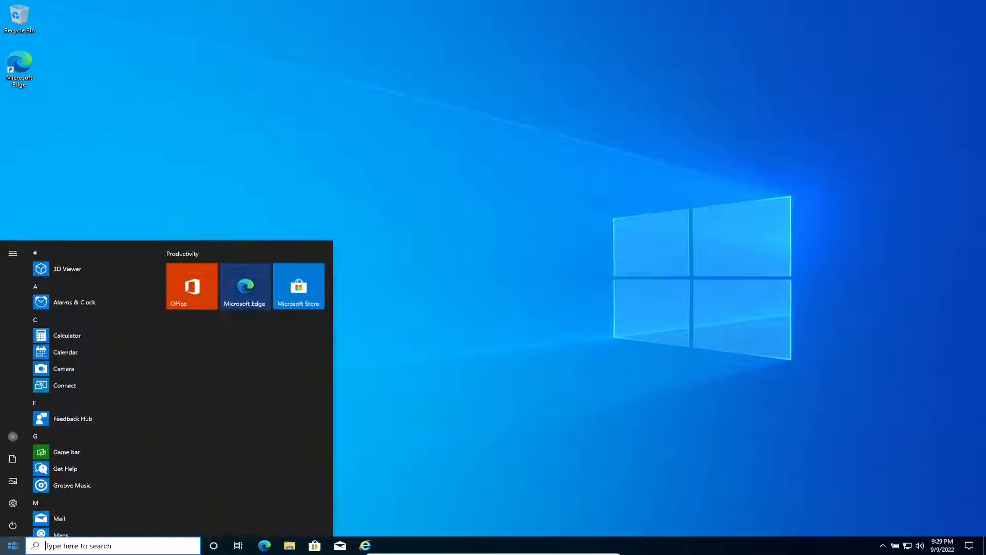
type("services")
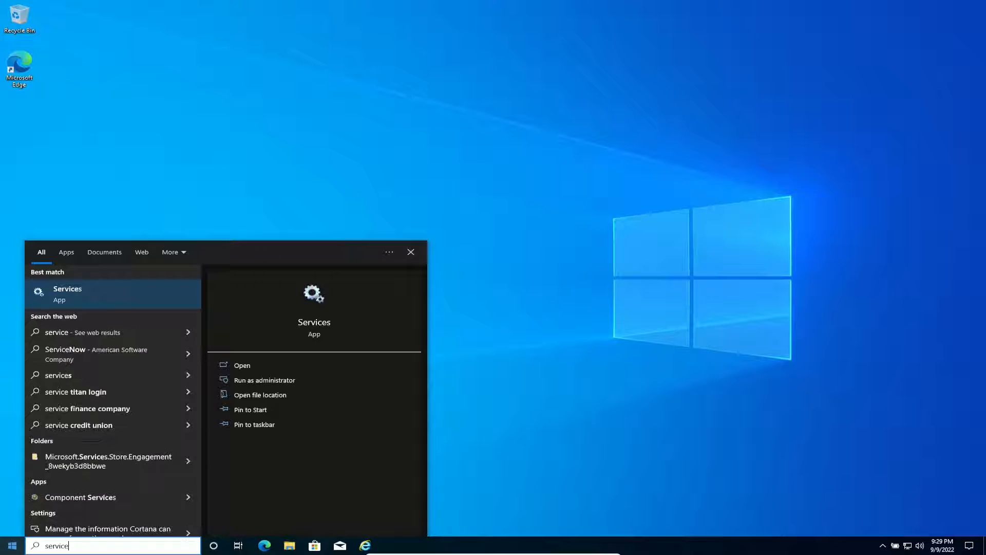
key("Return")
- Set the display scale to 150% through the desktop's Display settings
right_click(535, 343)
left_click(567, 430)
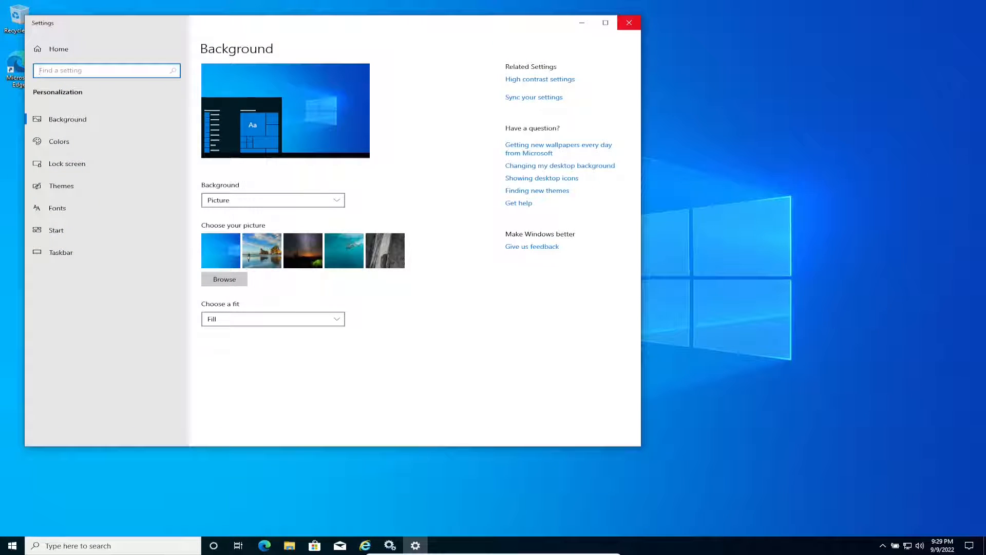
left_click(629, 22)
right_click(700, 190)
left_click(737, 266)
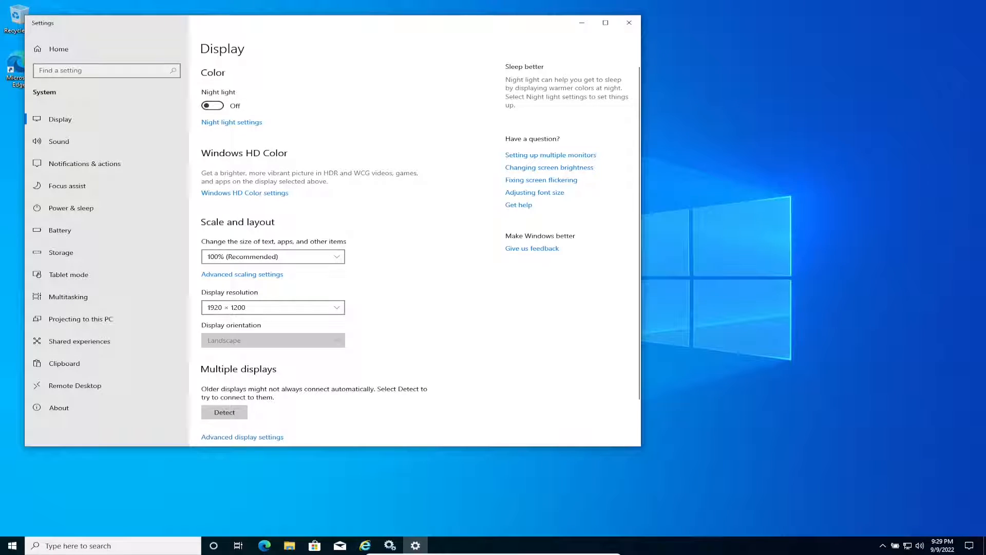
left_click(273, 256)
left_click(273, 287)
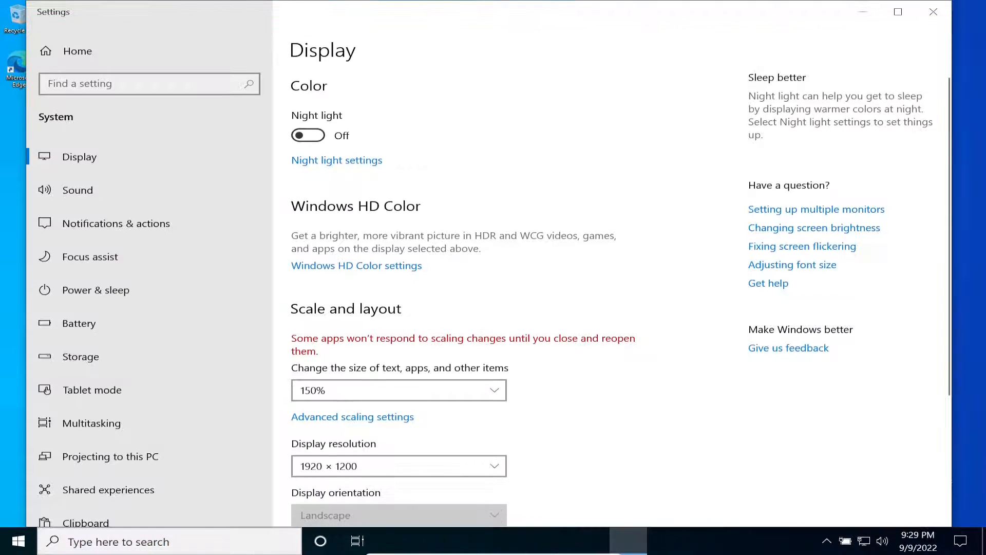
- Close Settings, move Services to the right, and select Application Identity to check its status
left_click(933, 11)
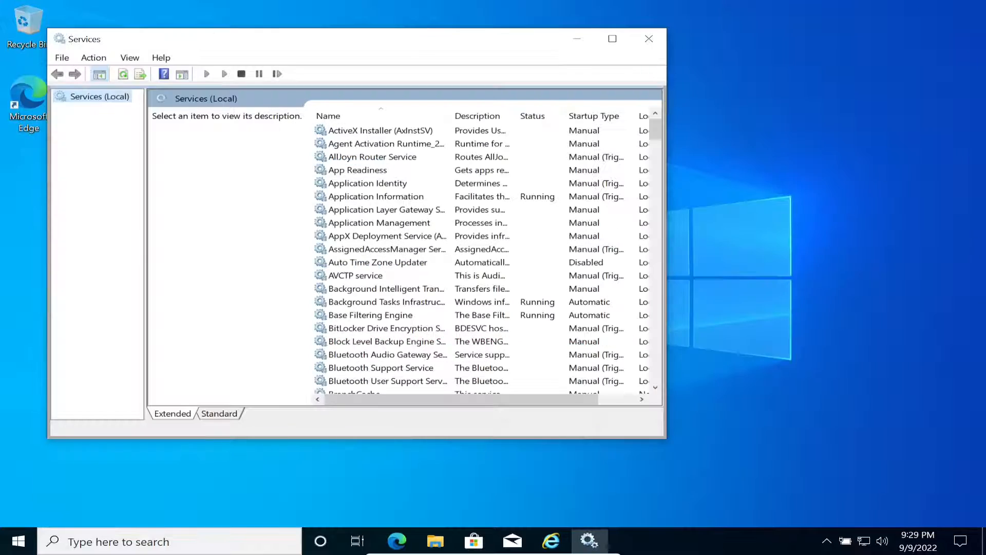
left_click_drag(419, 39, 708, 28)
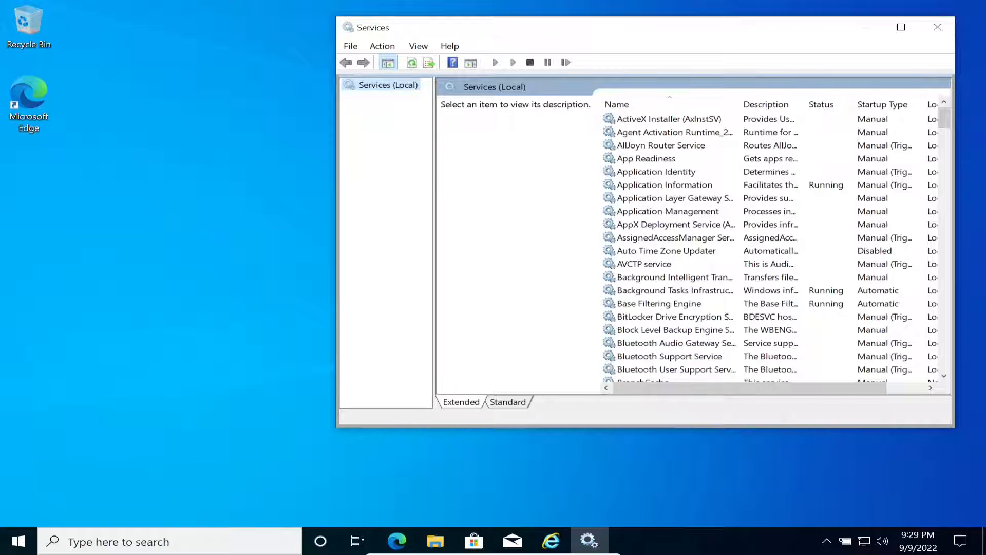
left_click(662, 172)
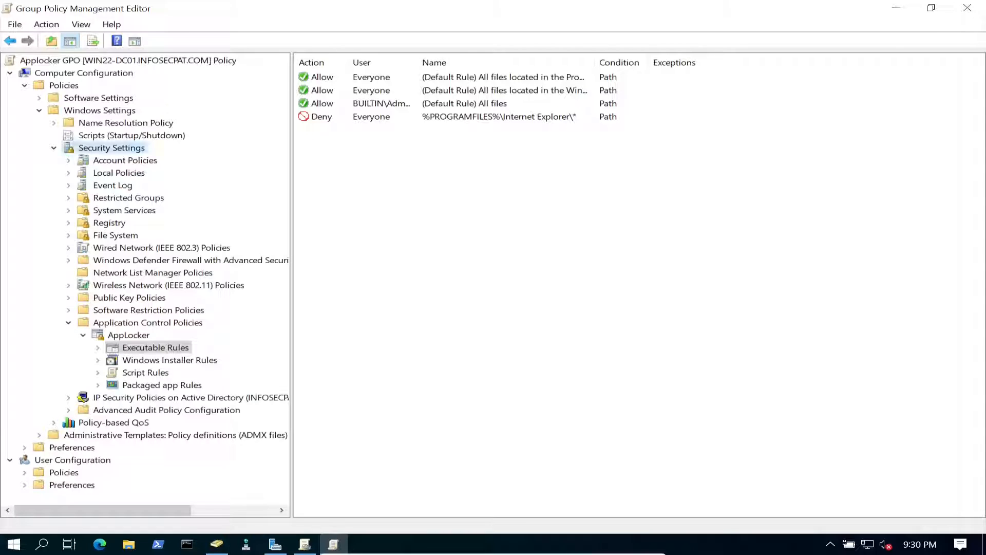
- Define Application Identity's startup as Automatic under Security Settings > System Services
left_click(111, 148)
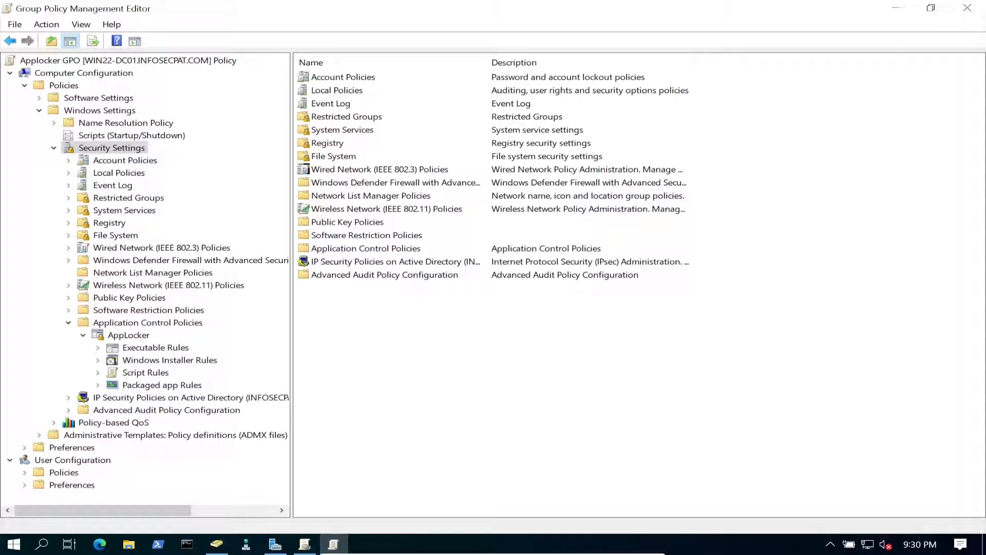
left_click(124, 210)
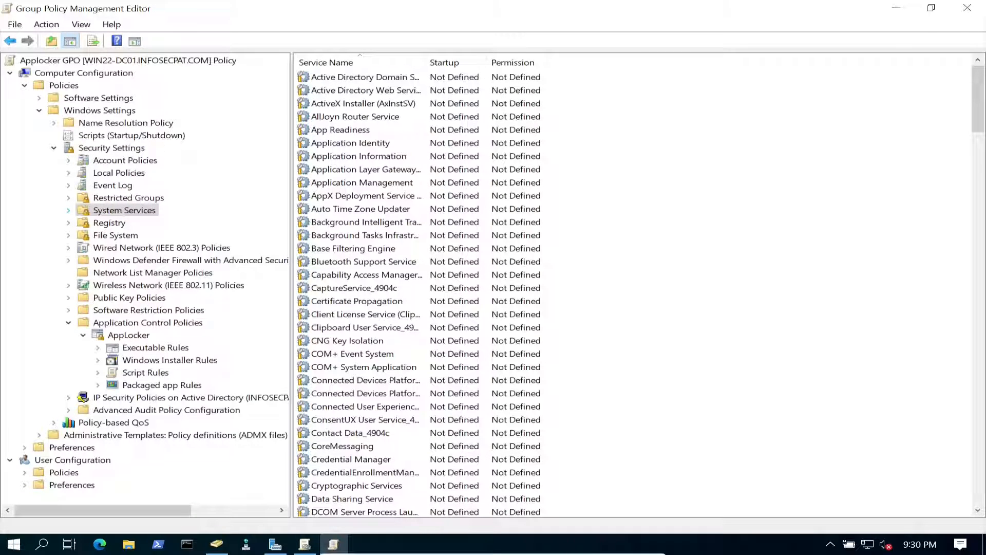
left_click(351, 144)
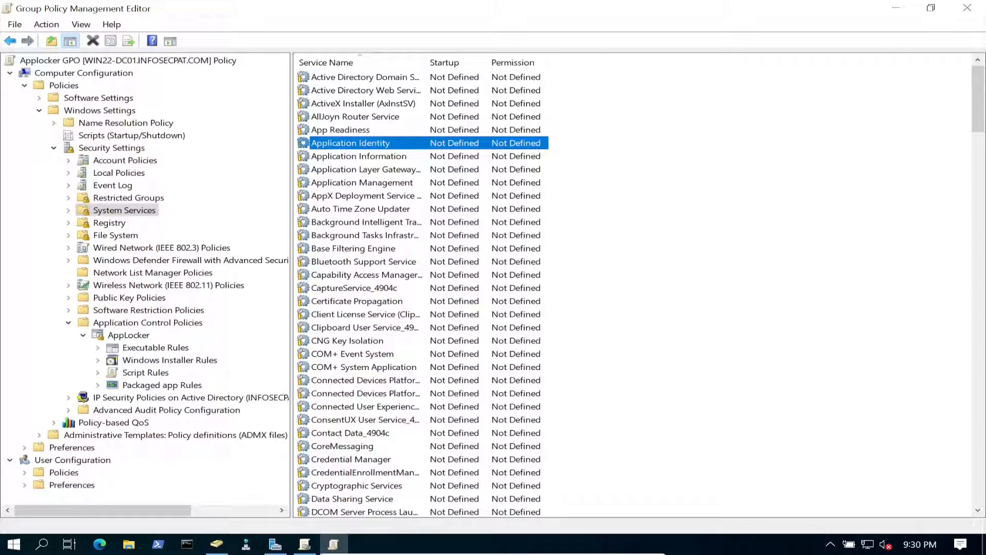
double_click(351, 143)
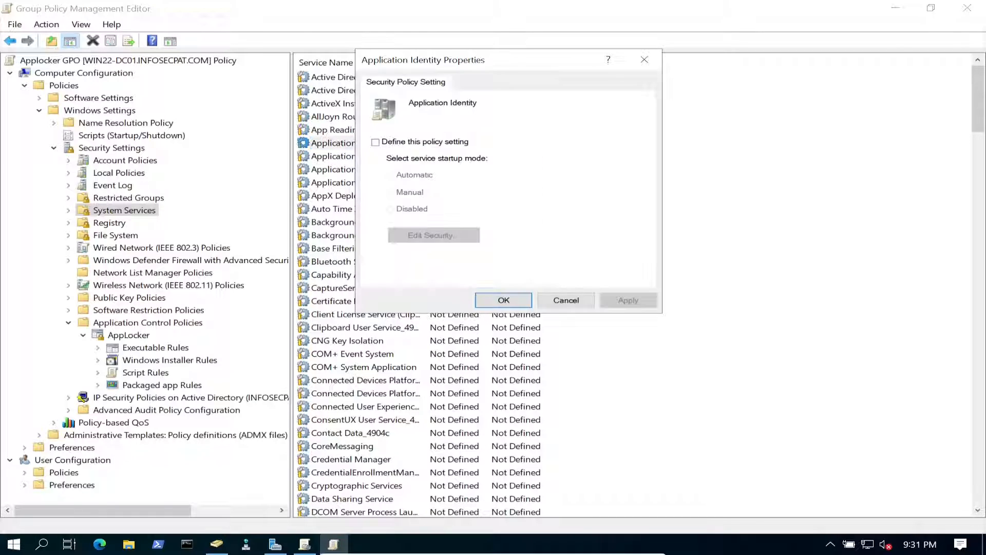
left_click(376, 143)
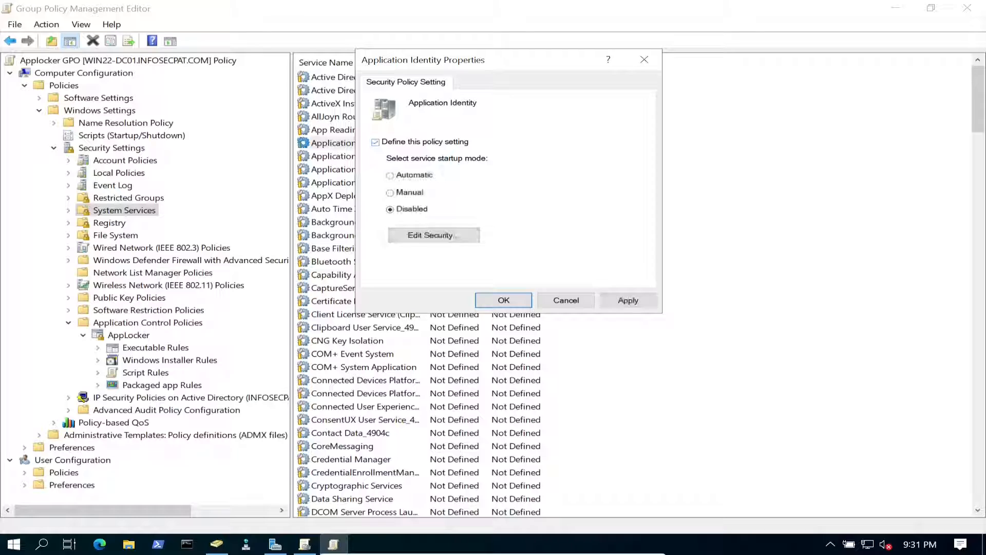
left_click(391, 176)
left_click(629, 300)
left_click(504, 301)
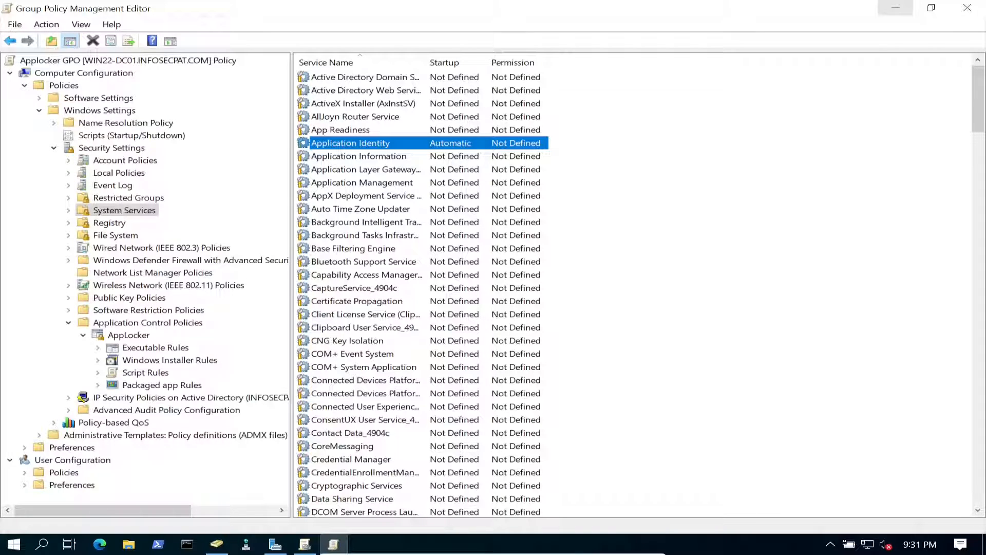
- Launch Internet Explorer on the client and browse to google.com
left_click(896, 8)
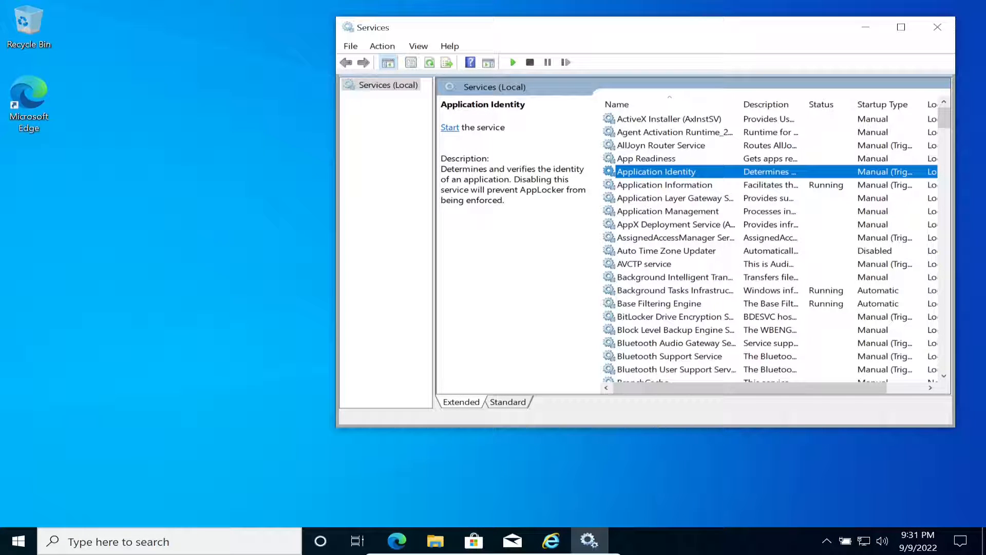
left_click(551, 541)
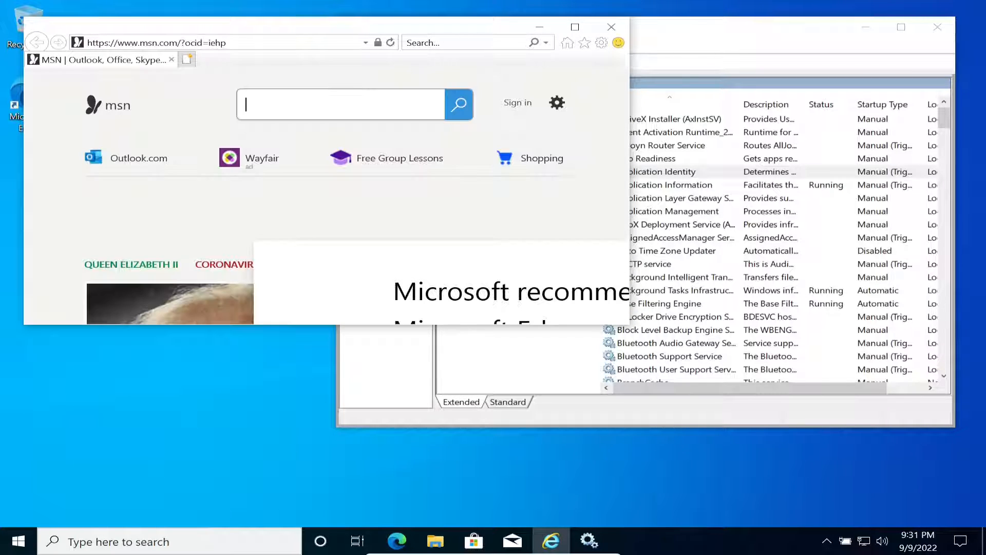
left_click(221, 44)
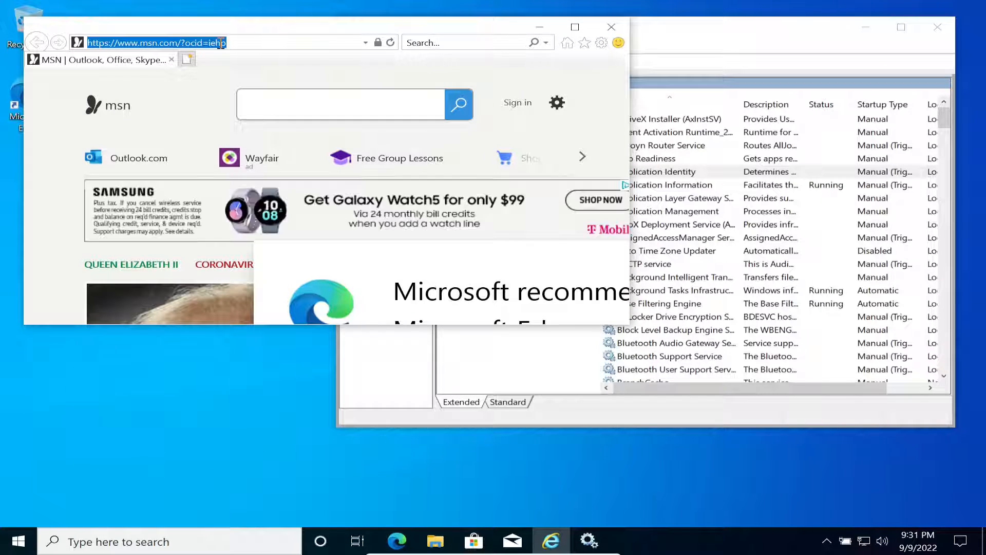
type("google.,cm")
key("BackSpace")
key("BackSpace")
key("BackSpace")
key("BackSpace")
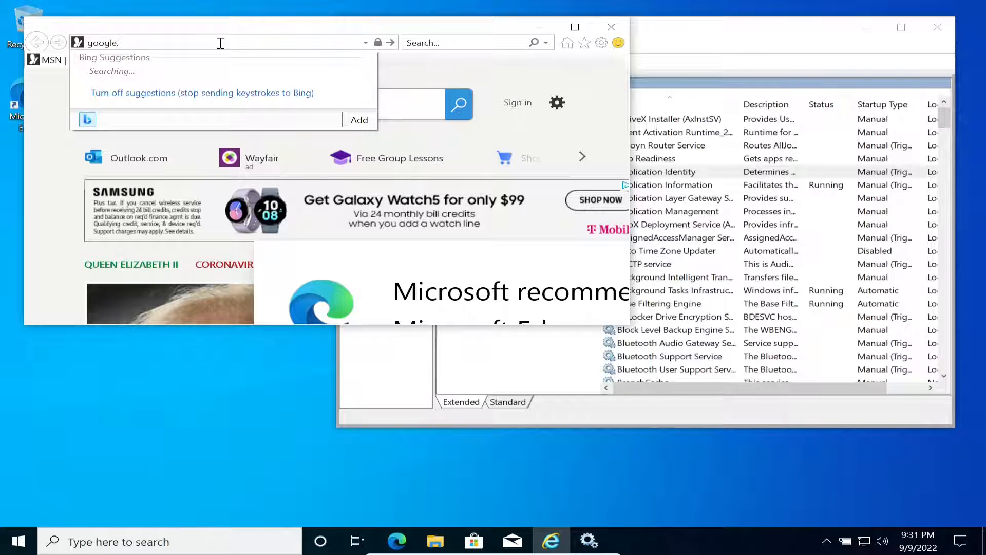
type(".com")
key("Return")
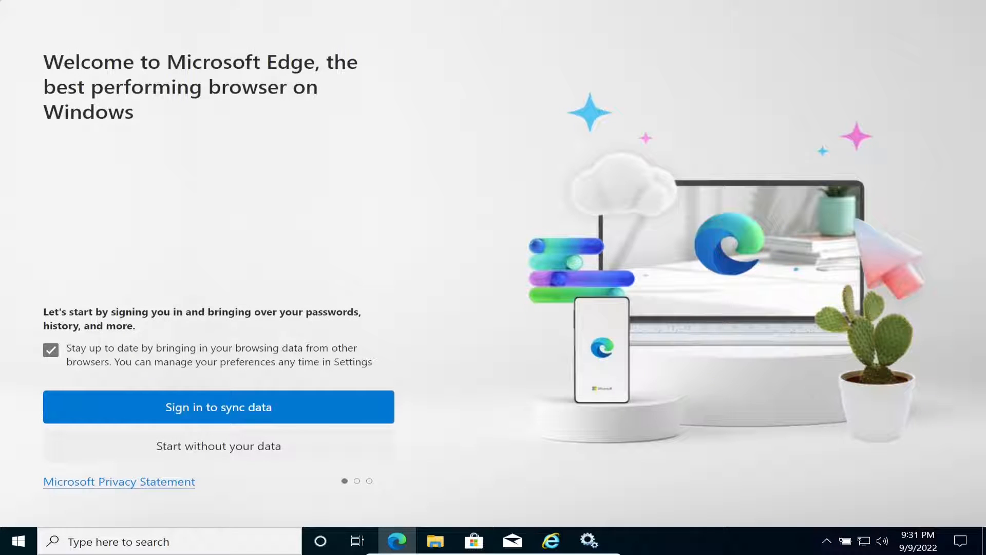
- Skip Edge's first-run sync setup and close the browser
left_click(219, 446)
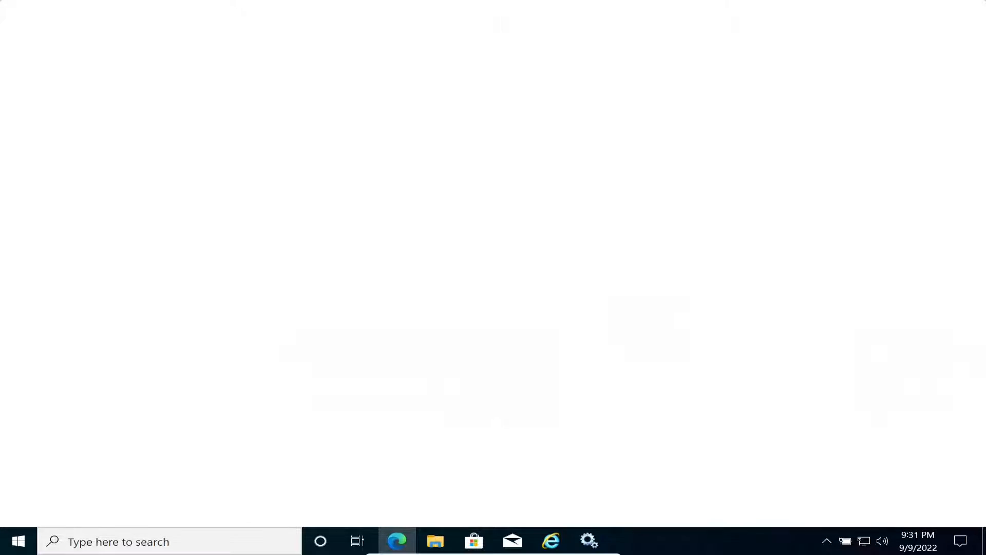
left_click(137, 390)
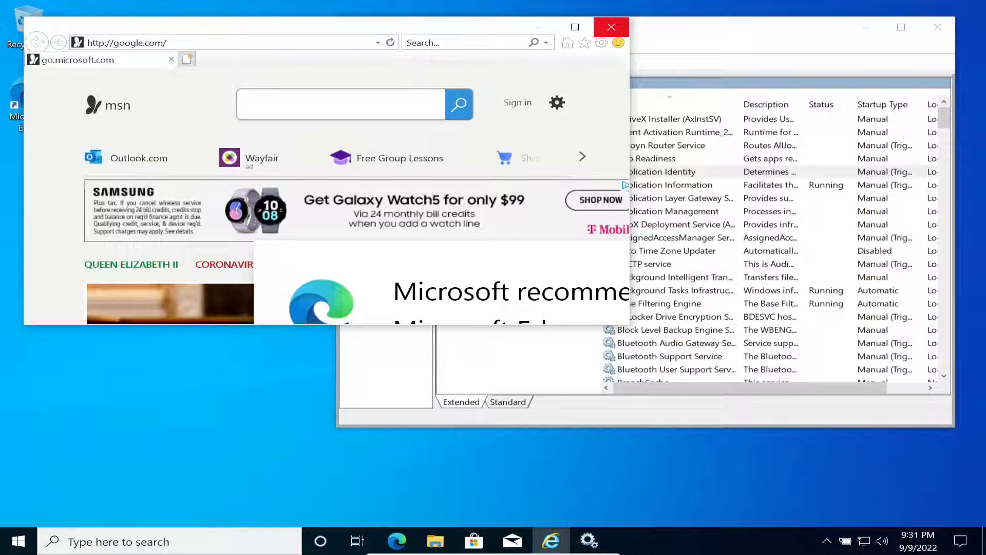
left_click(612, 27)
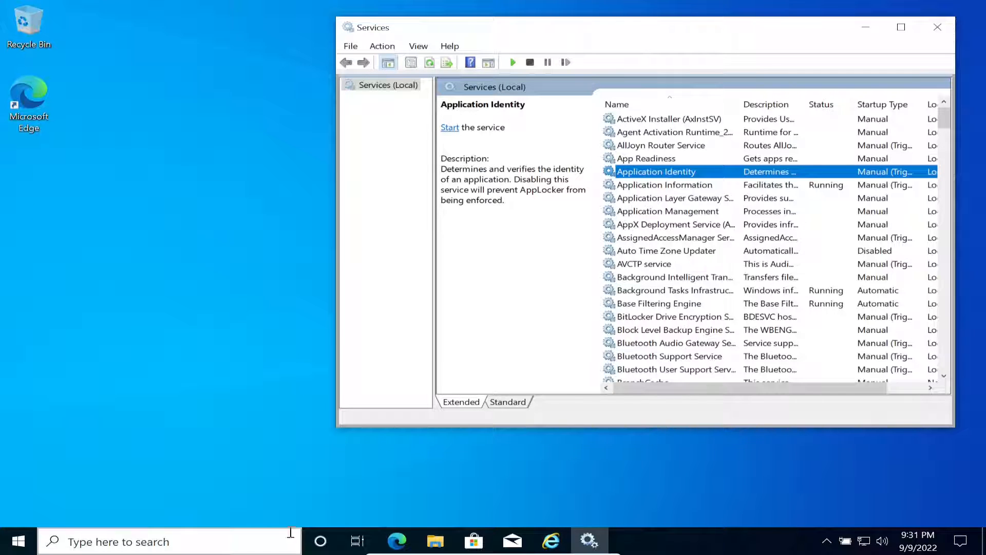
- Open an administrator Command Prompt via Run 'cmd' and arrange it beside Services
key("super+x")
key("r")
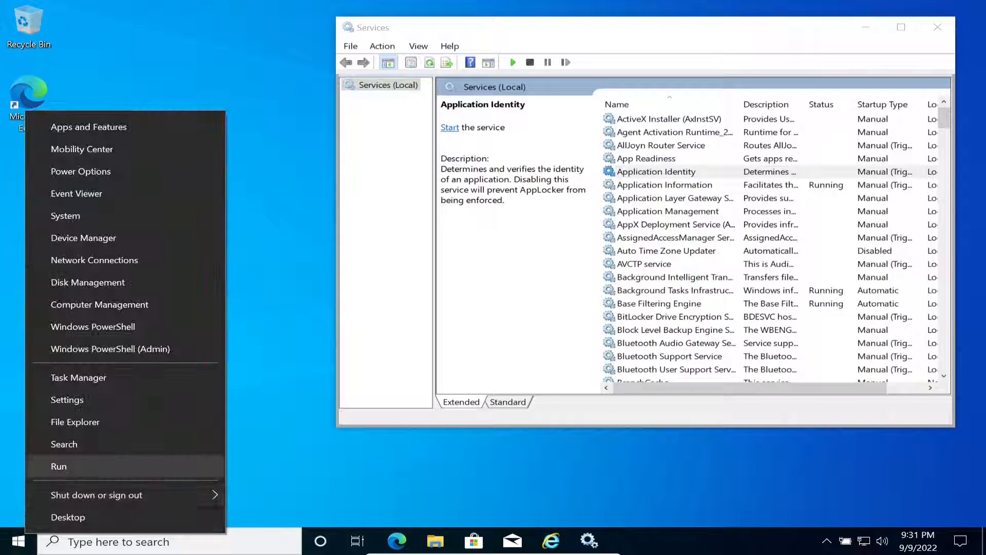
type("cmd")
key("Return")
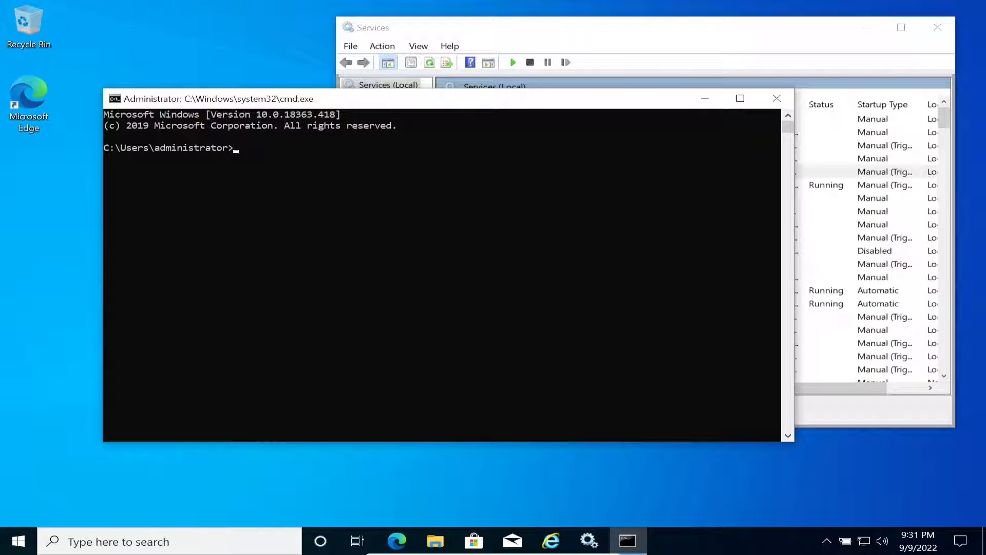
left_click_drag(697, 37, 735, 34)
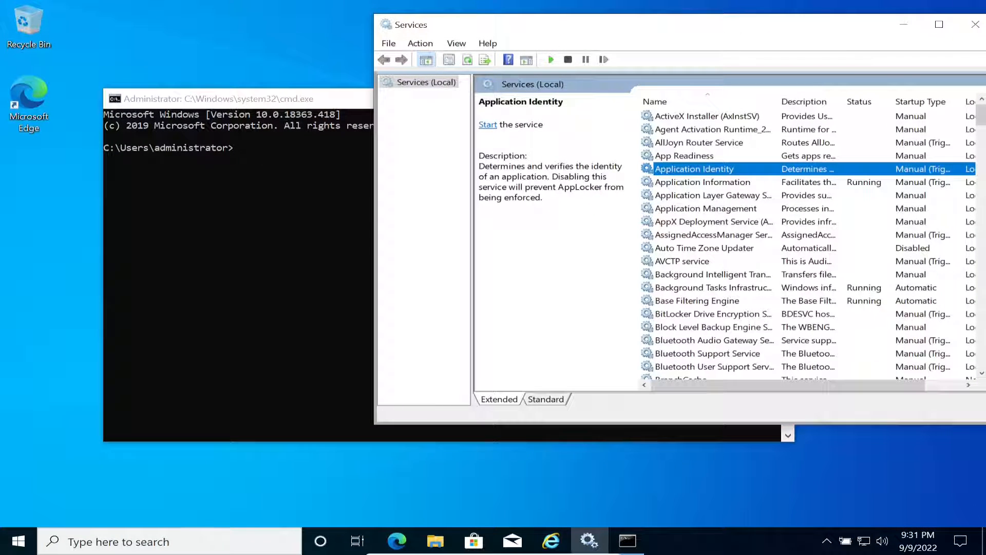
left_click_drag(263, 100, 168, 217)
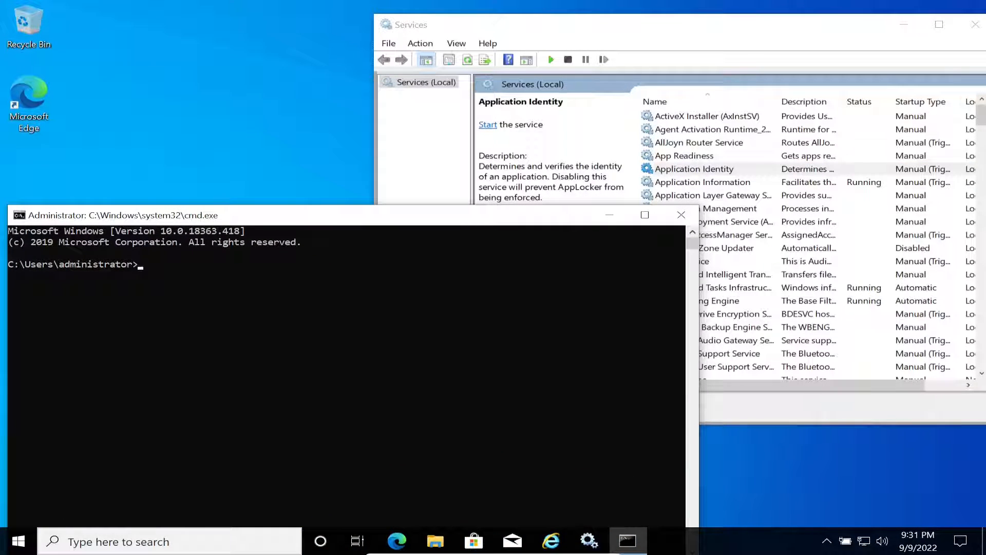
left_click(259, 308)
key("Escape")
- Run gpupdate /force and answer n to decline the restart
type("gpupdate /force")
key("Return")
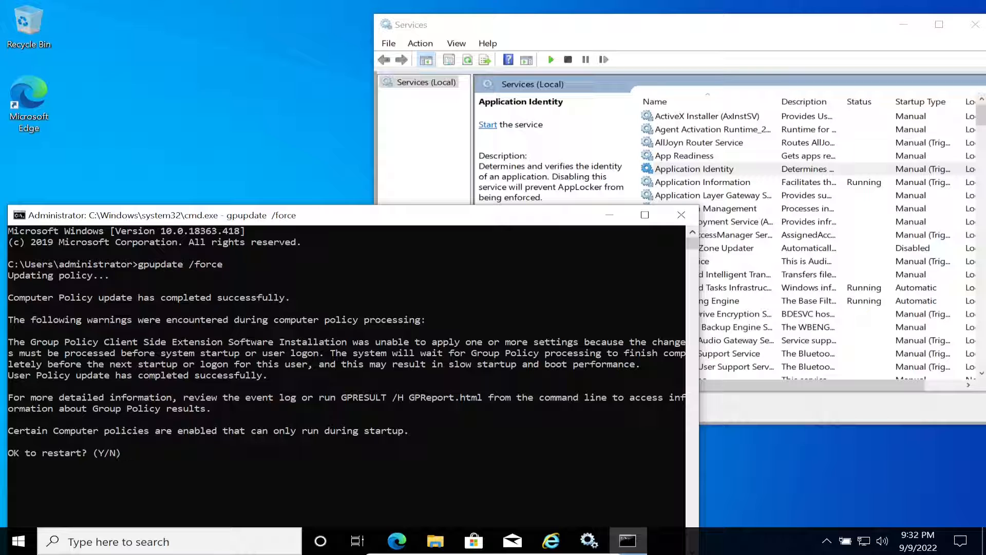
type("n")
key("Return")
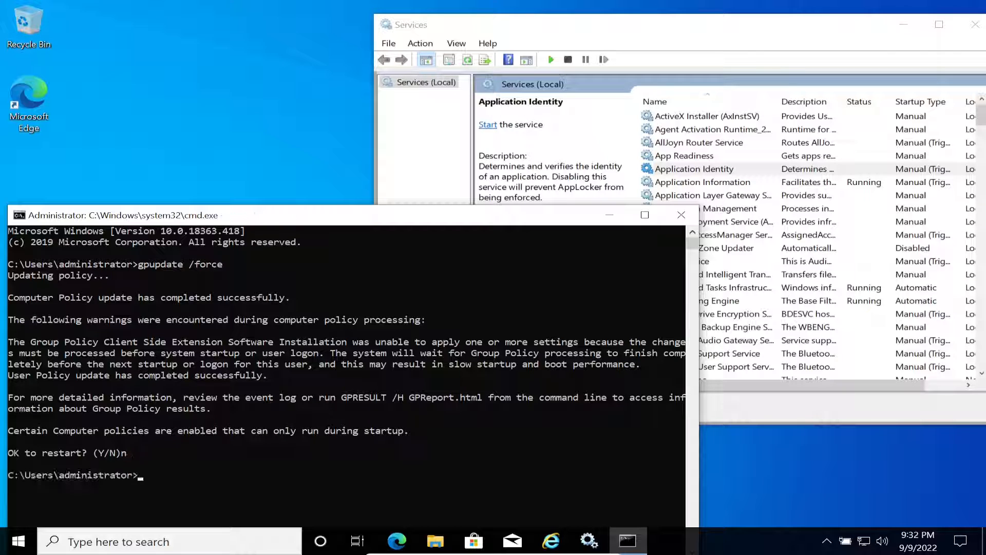
key("alt+Tab")
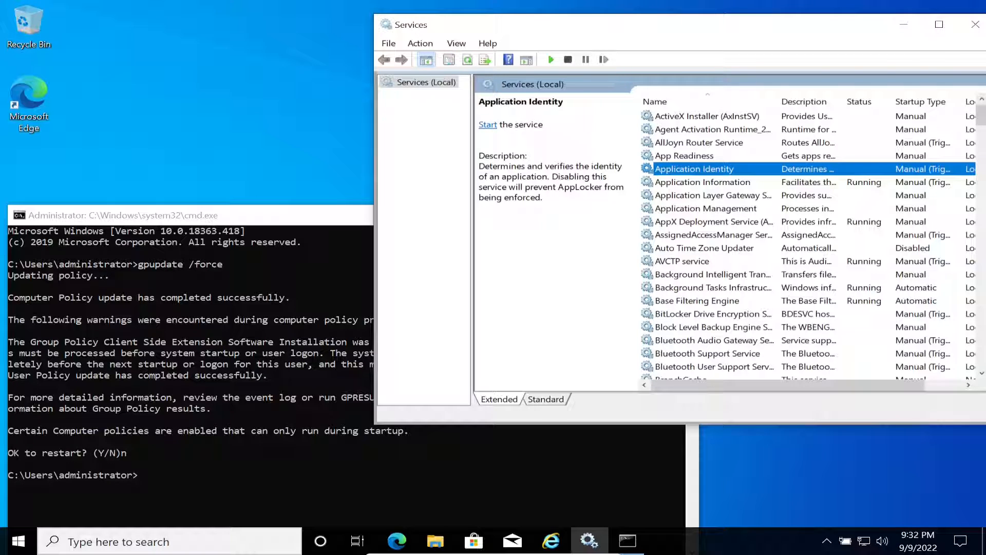
key("alt+Tab")
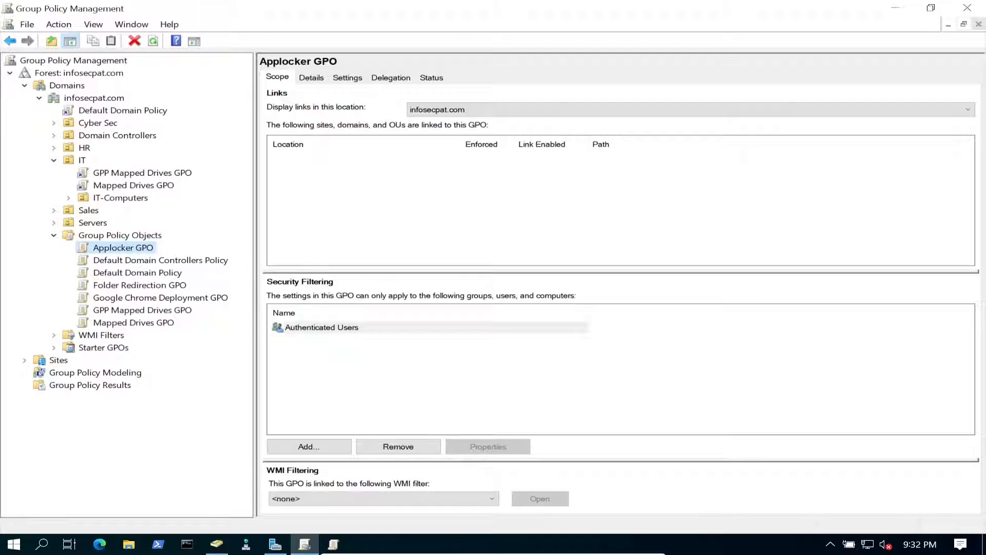
- Link the existing Applocker GPO to the IT-Computers organizational unit
left_click(120, 198)
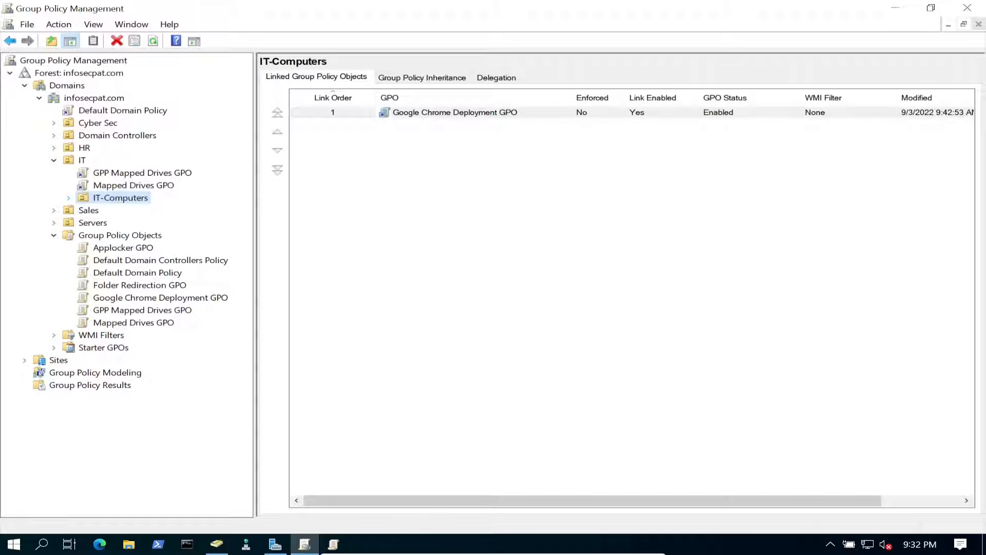
left_click(68, 197)
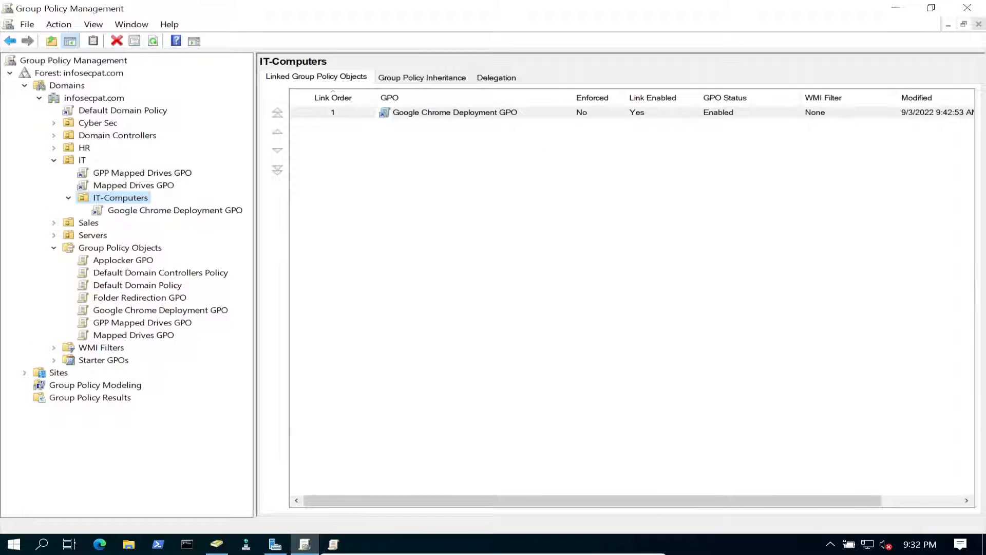
right_click(124, 199)
left_click(195, 225)
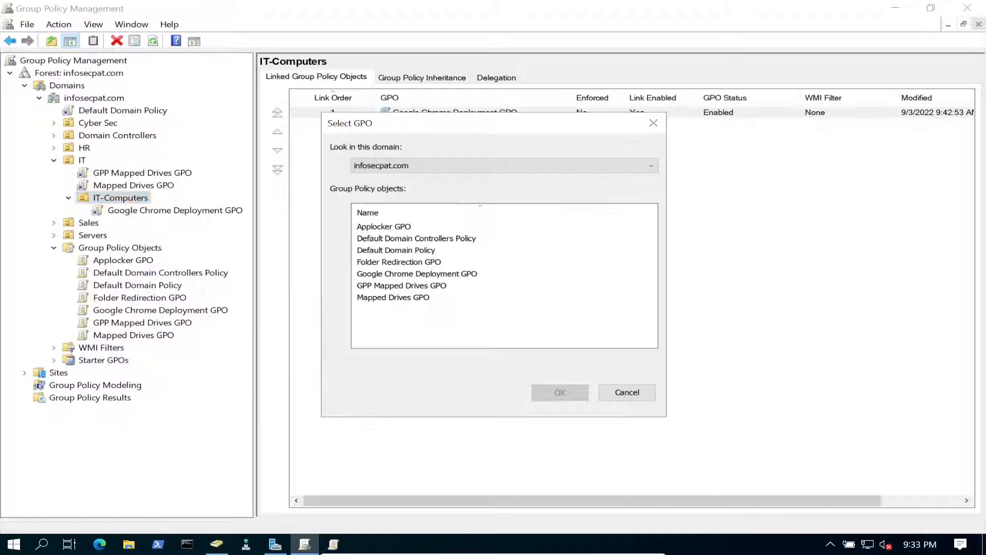
double_click(383, 226)
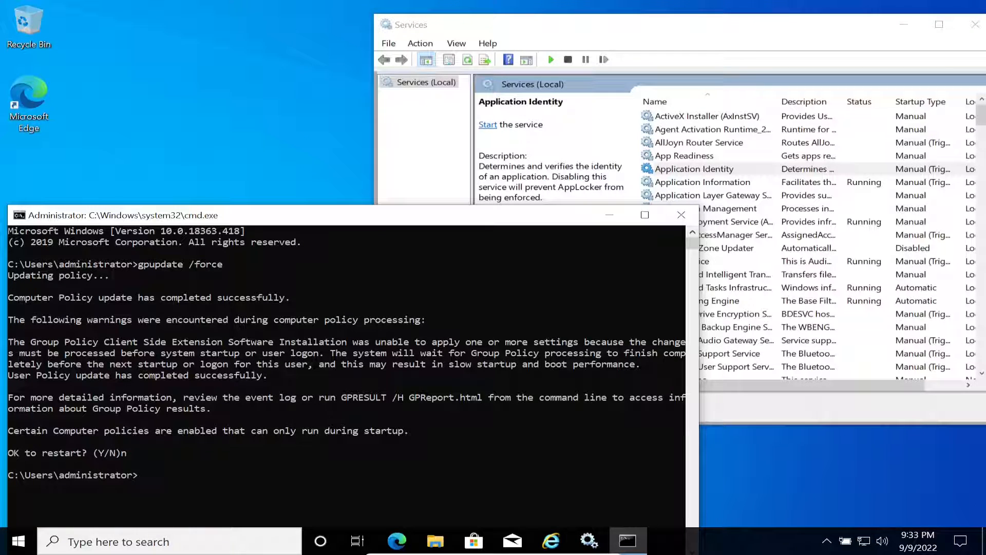
left_click(385, 450)
- Rerun gpupdate /force from command history and follow its output
key("Up")
key("Return")
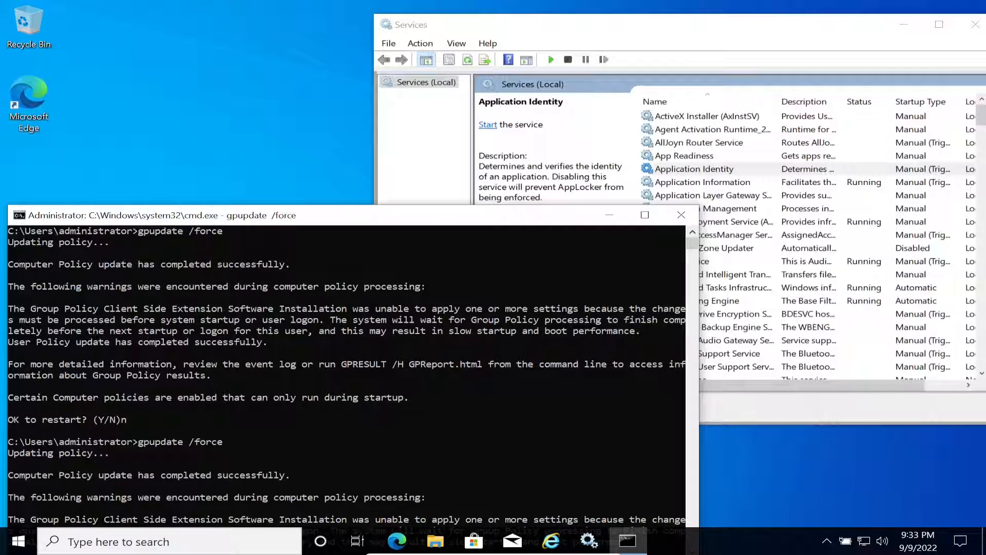
left_click_drag(432, 215, 446, 116)
left_click(414, 276)
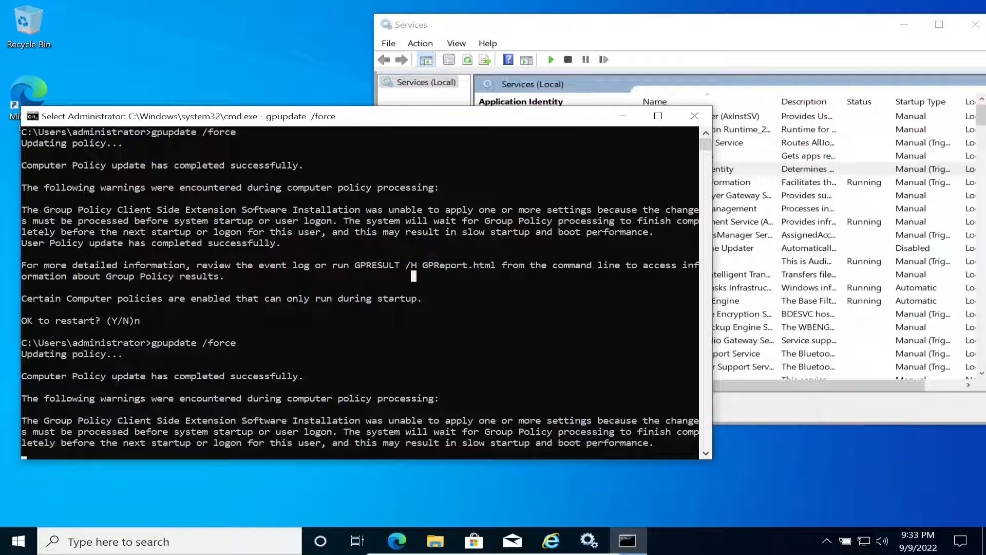
scroll(21, 130, "down", 4)
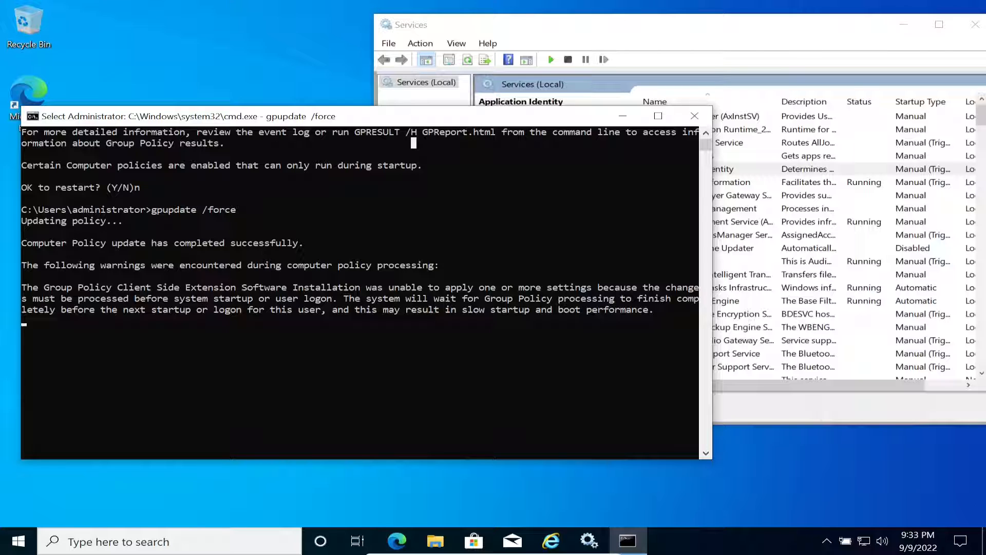
scroll(360, 292, "down", 1)
scroll(359, 292, "up", 1)
- Let the update finish and answer n to decline the restart
left_click(391, 365)
key("Return")
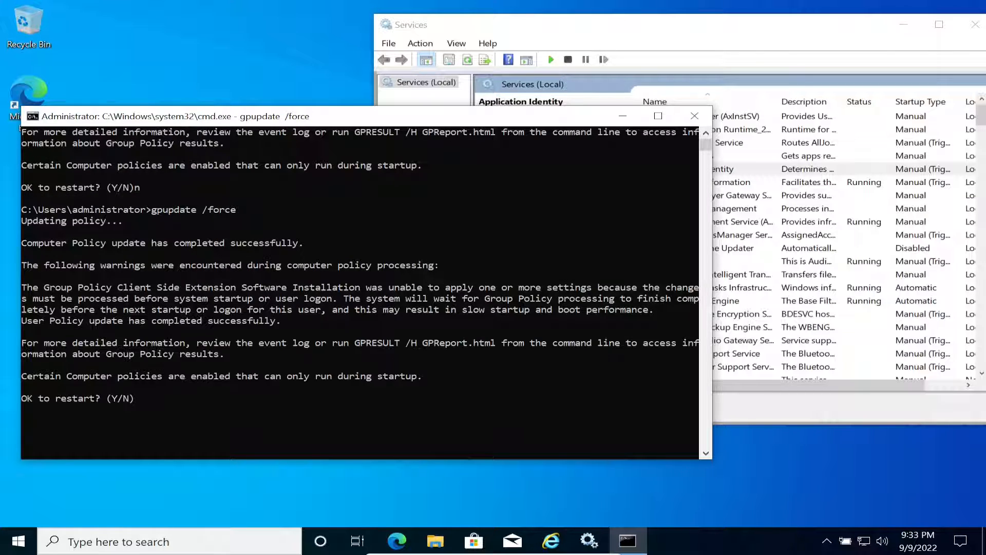
left_click(295, 398)
type("n")
key("Return")
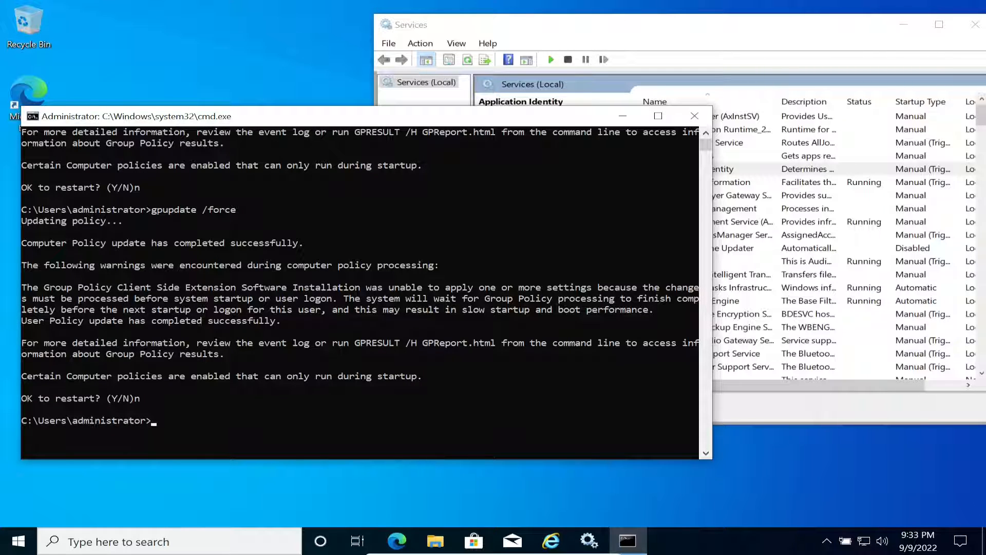
key("alt+Tab")
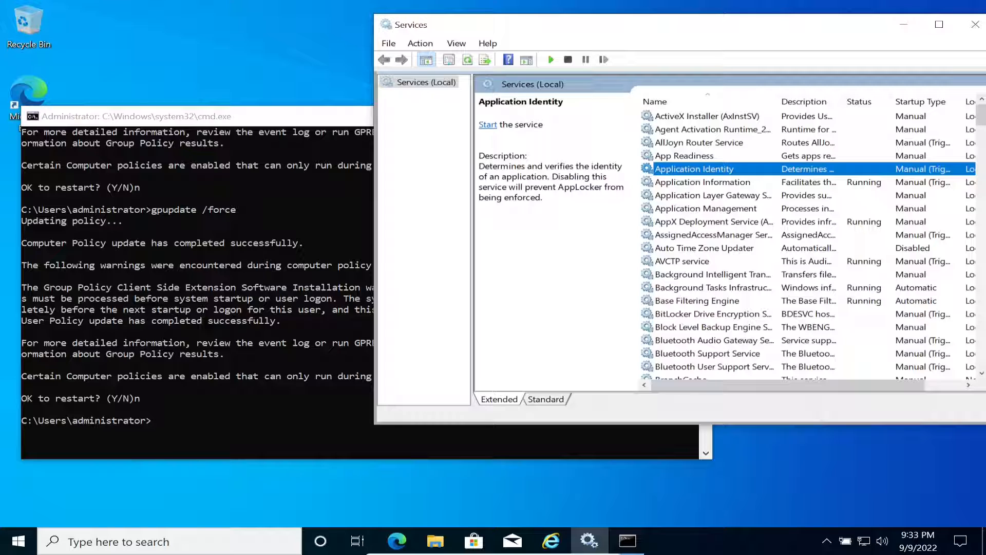
- Refresh Services to verify Application Identity is running, then close Command Prompt and bring up Start's power menu
left_click(468, 59)
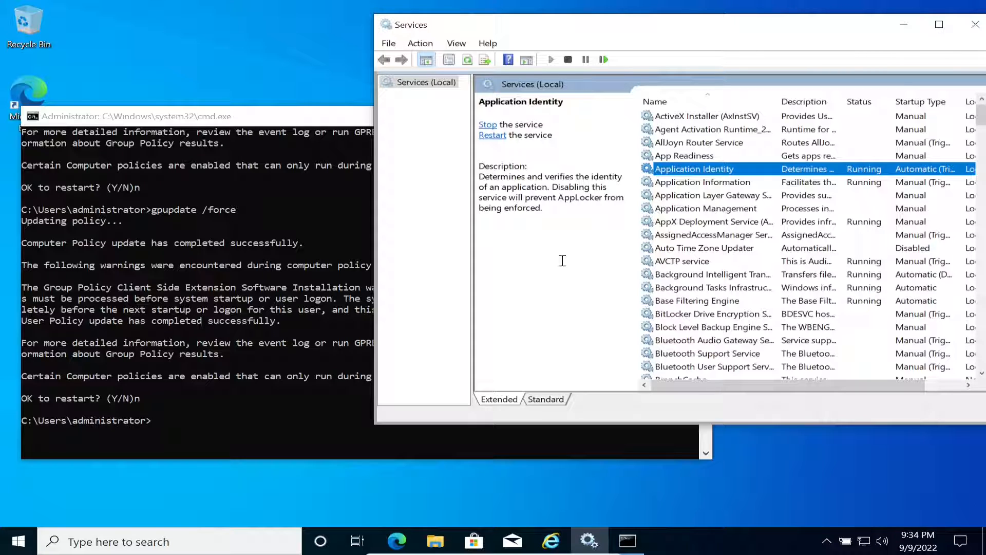
left_click(20, 128)
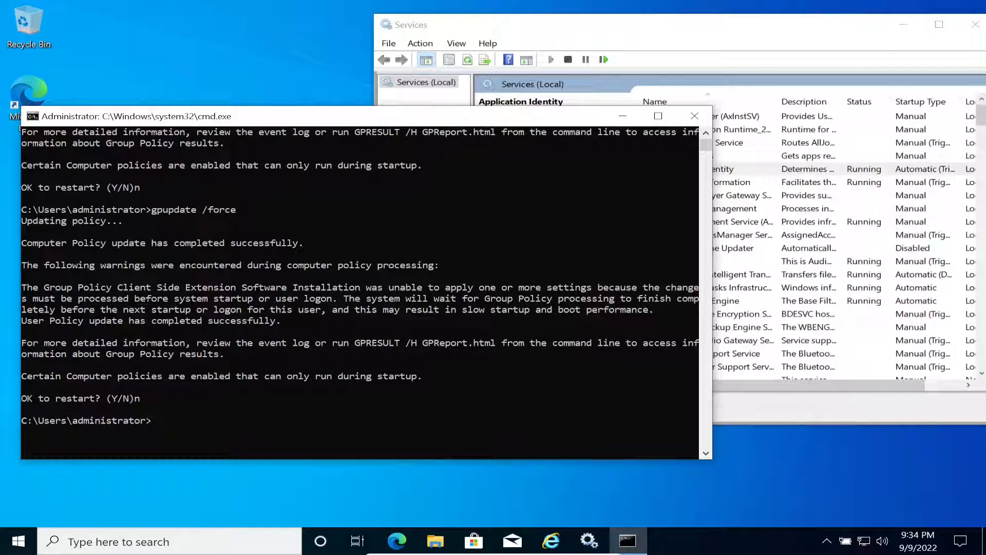
left_click(694, 115)
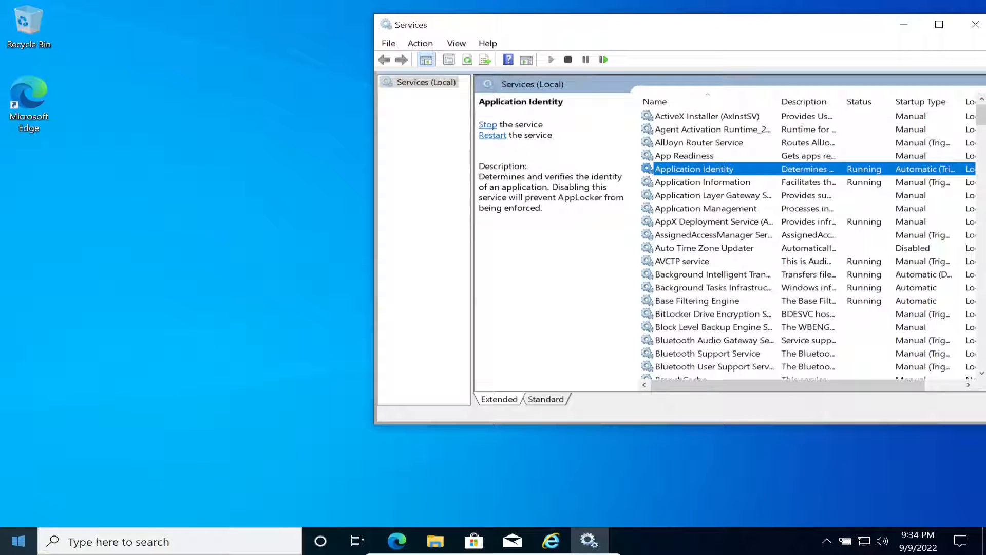
right_click(18, 541)
- Restart the client and sign back in with the administrator account's password
mouse_move(103, 497)
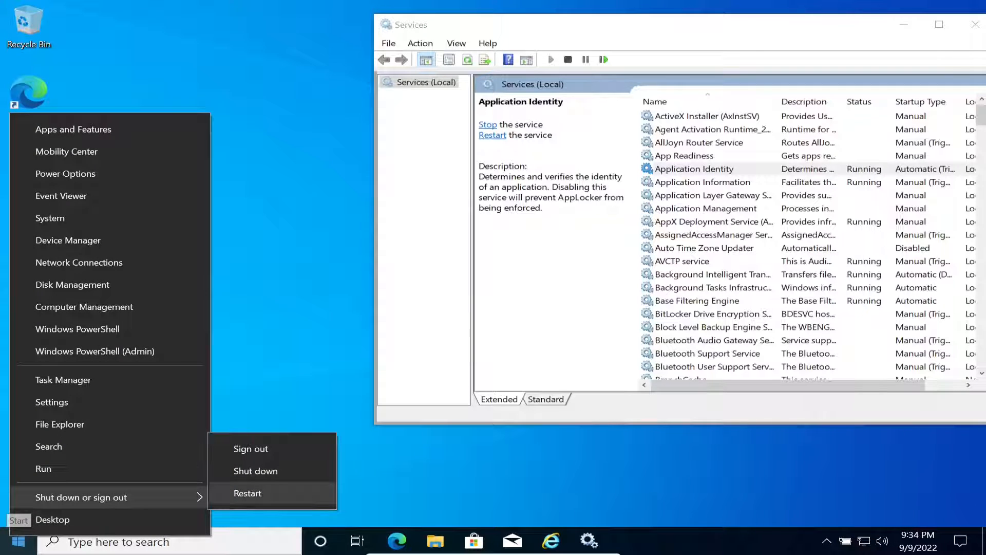
left_click(248, 492)
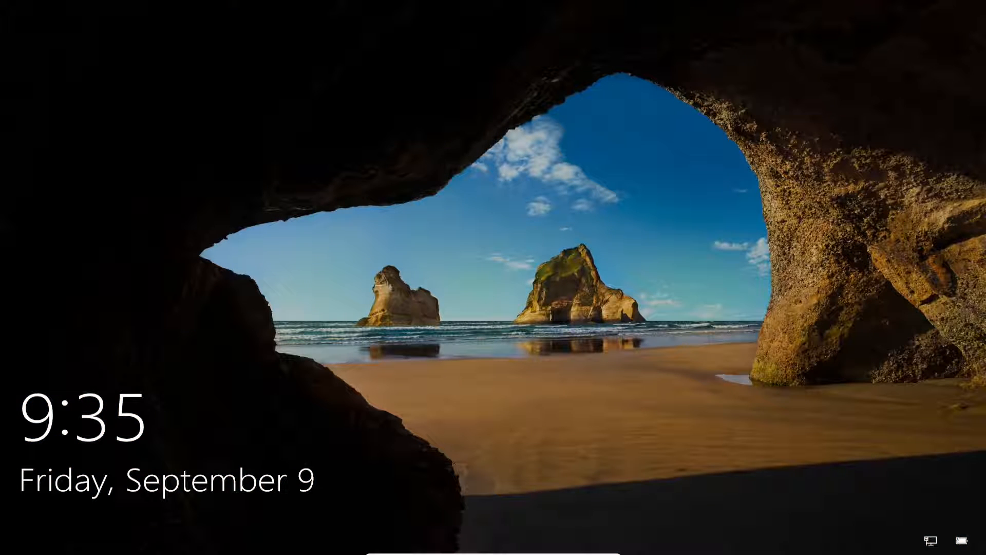
key("space")
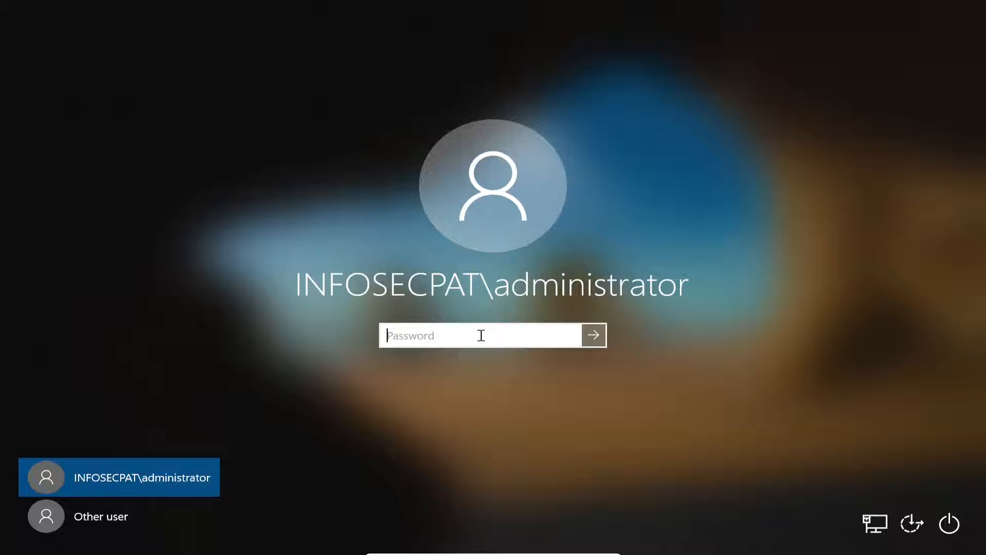
type("••••••••••••")
key("Return")
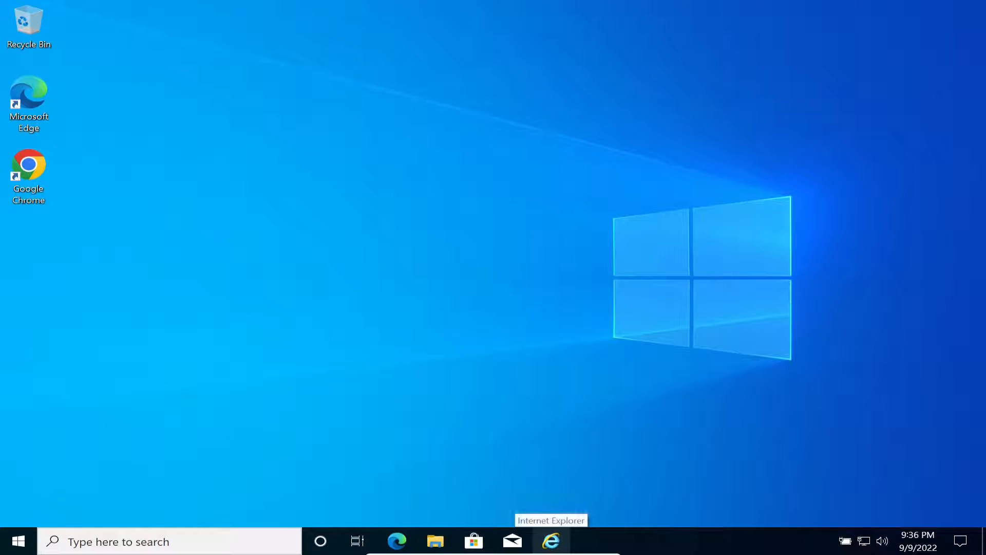
left_click(552, 541)
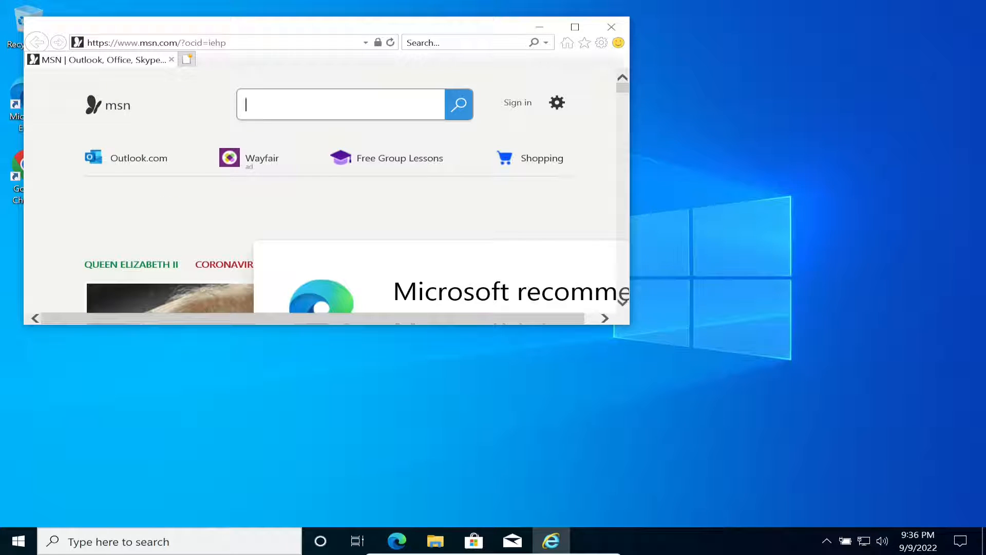
left_click(611, 27)
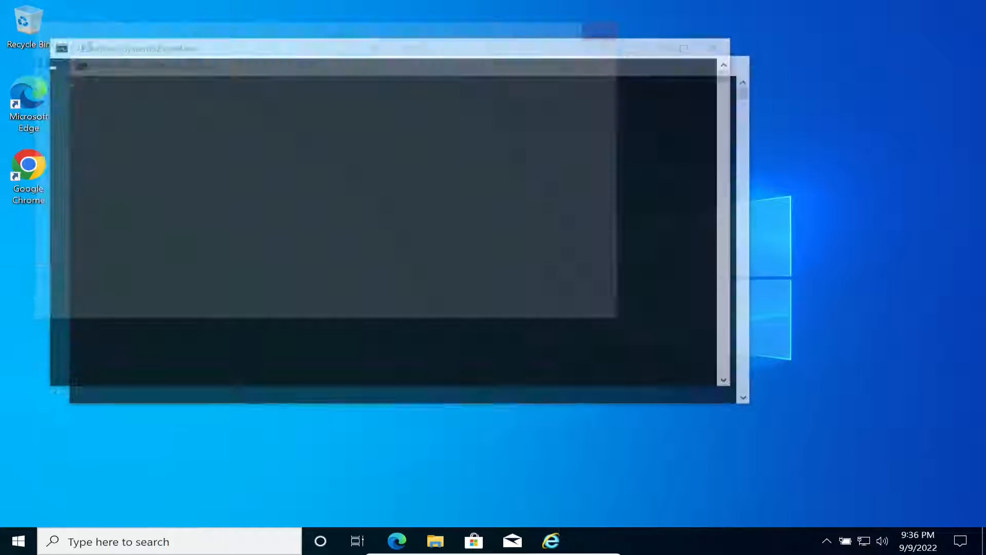
left_click(551, 540)
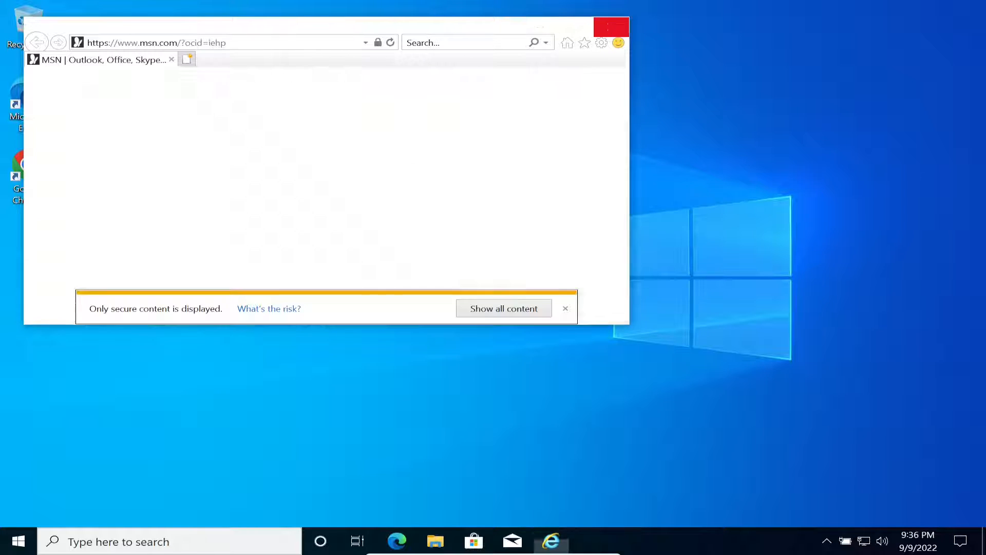
left_click(611, 27)
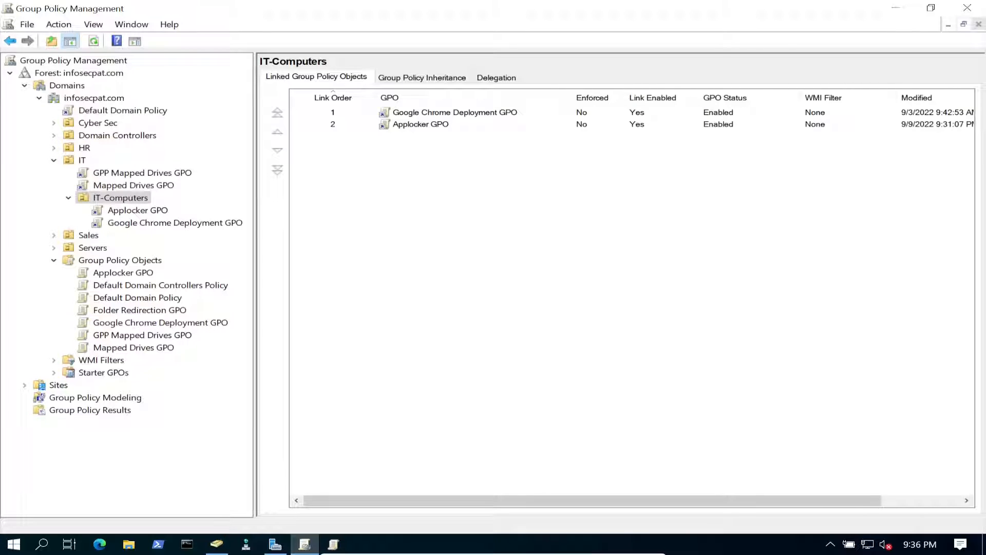
- Open the Applocker GPO for editing and expand Computer Policies down to Security Settings
left_click(123, 273)
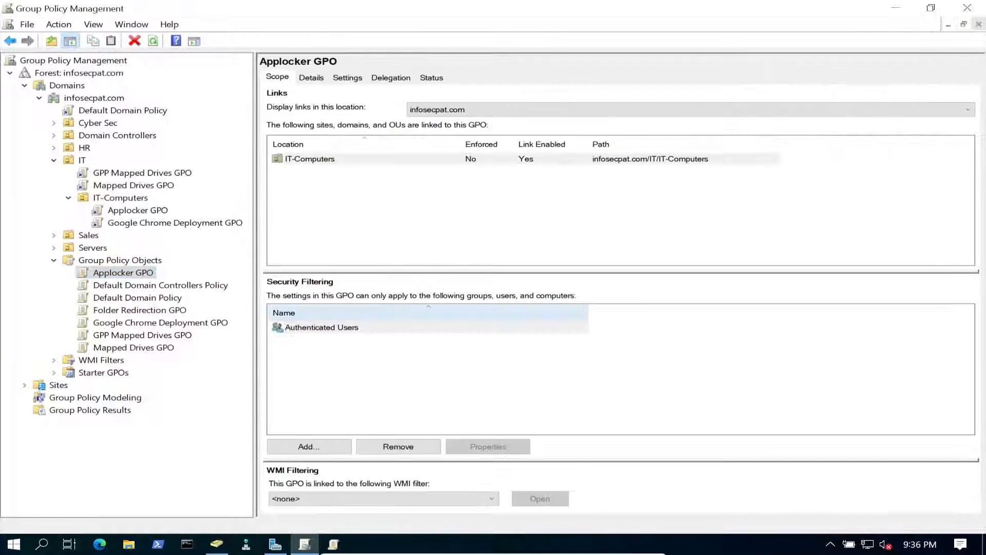
right_click(137, 272)
left_click(174, 282)
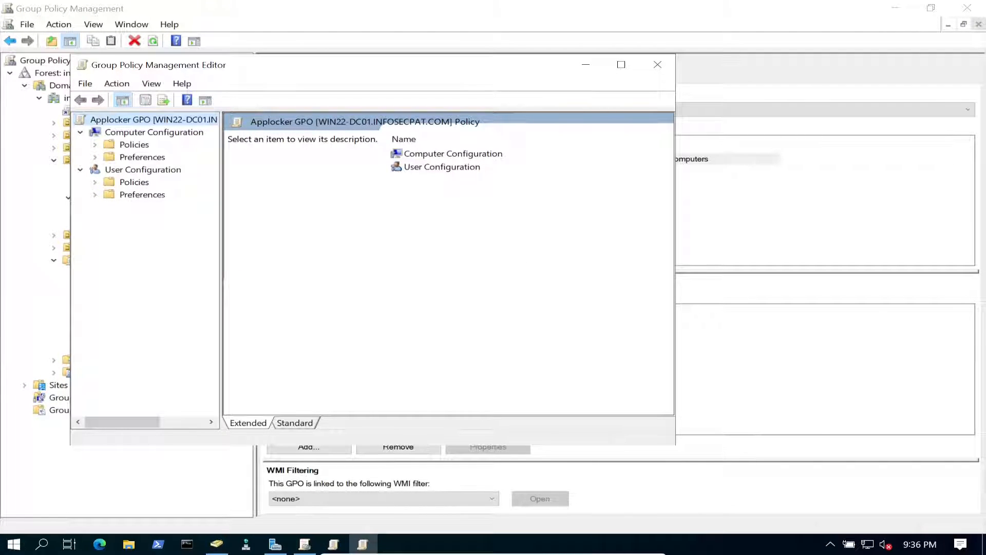
double_click(143, 156)
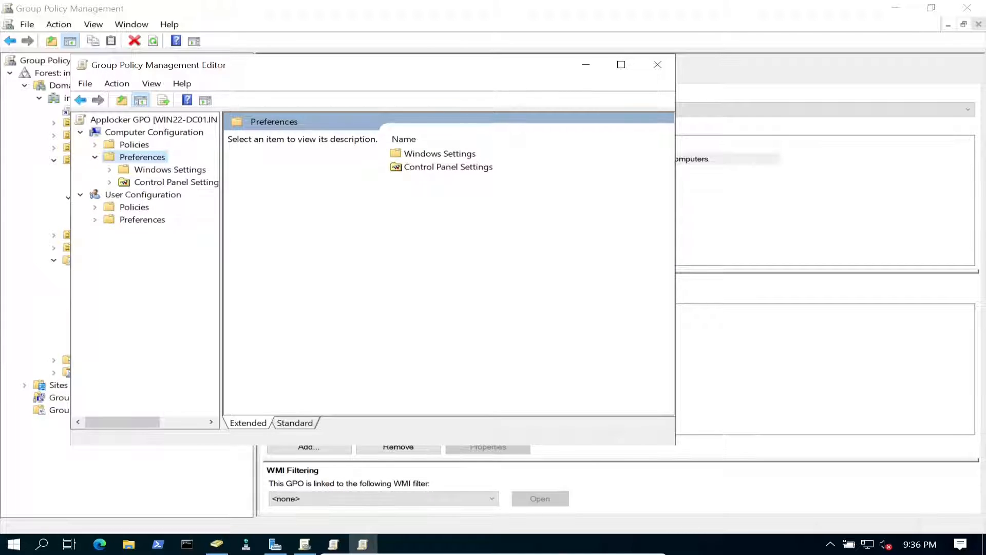
double_click(134, 145)
double_click(170, 169)
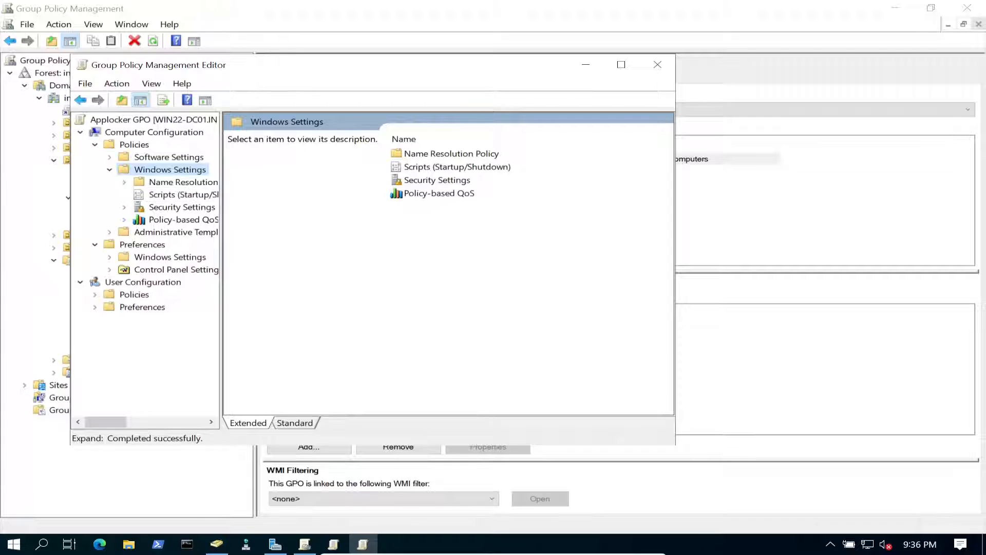
left_click(124, 207)
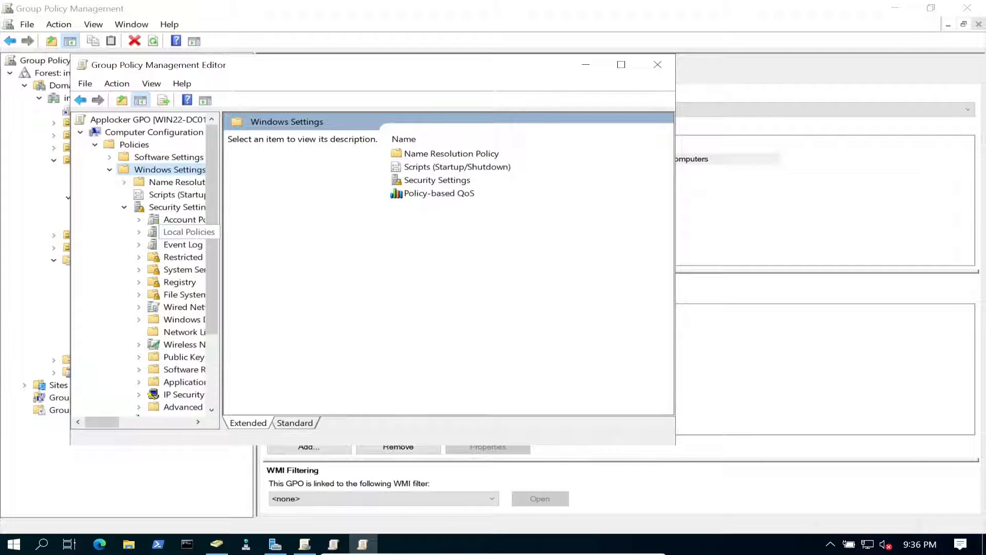
left_click_drag(221, 257, 379, 257)
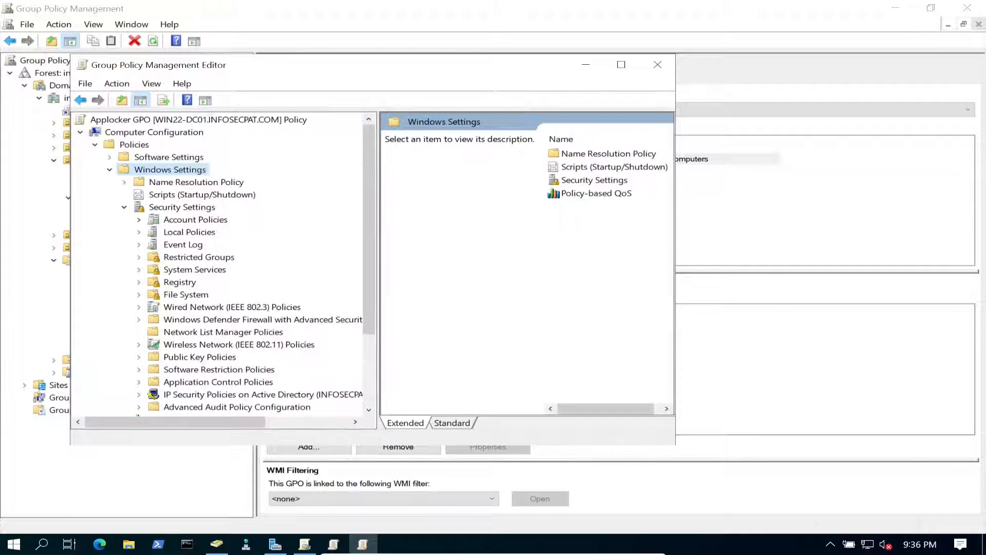
scroll(218, 309, "down", 1)
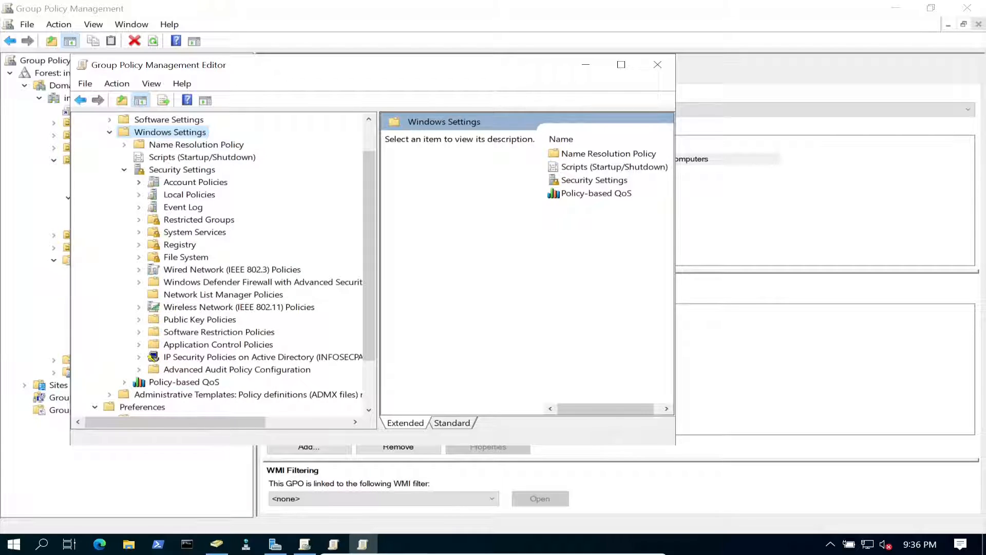
- Under Application Control Policies > AppLocker, confirm executable rules are enforced
left_click(219, 344)
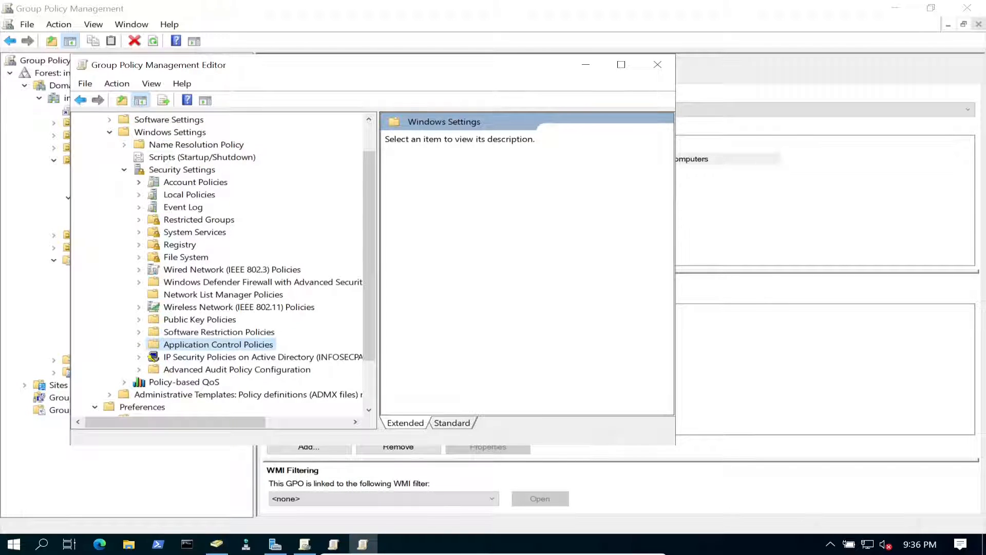
left_click(138, 344)
left_click(154, 357)
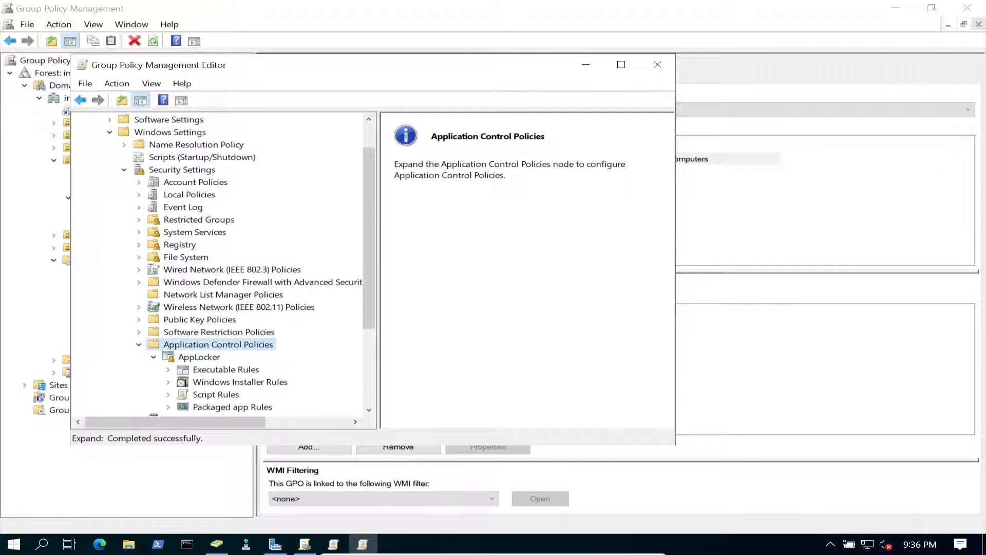
left_click(199, 357)
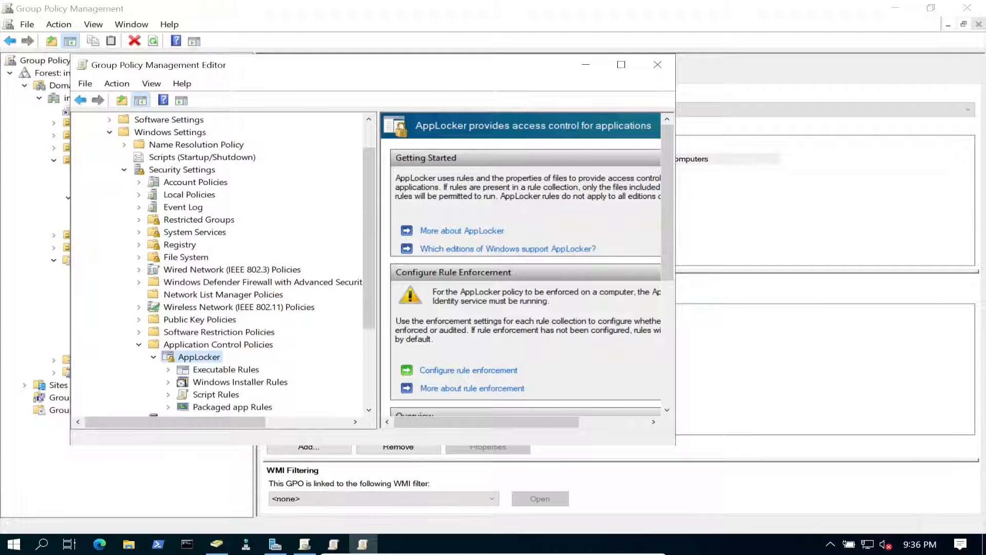
left_click(469, 370)
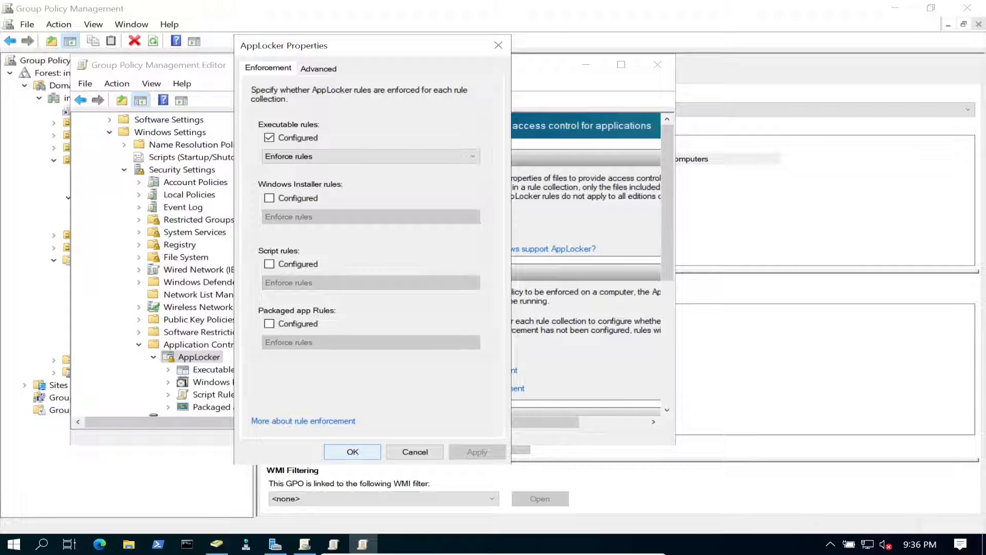
left_click(352, 452)
- View Executable Rules, widening the User column to read the Deny Everyone Internet Explorer rule
left_click(226, 369)
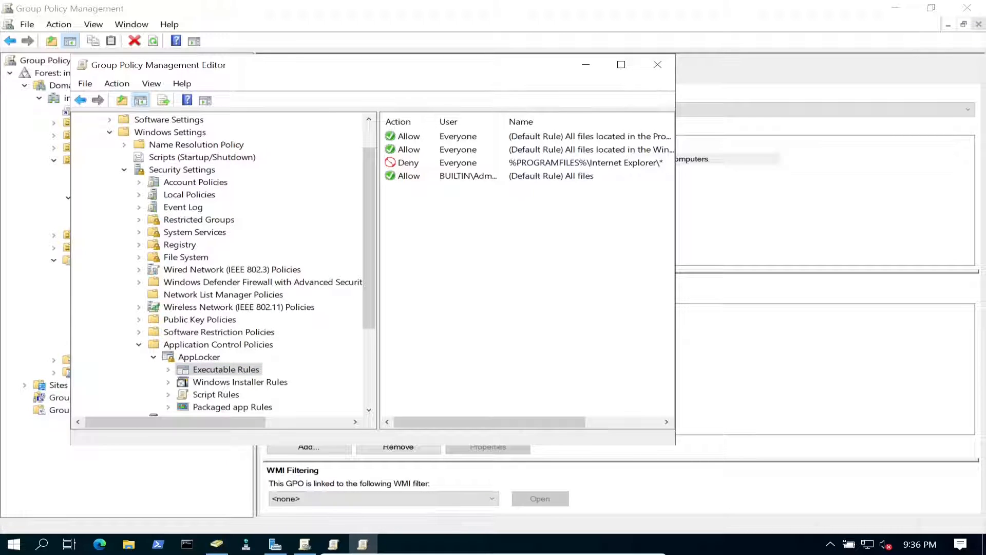
left_click(621, 64)
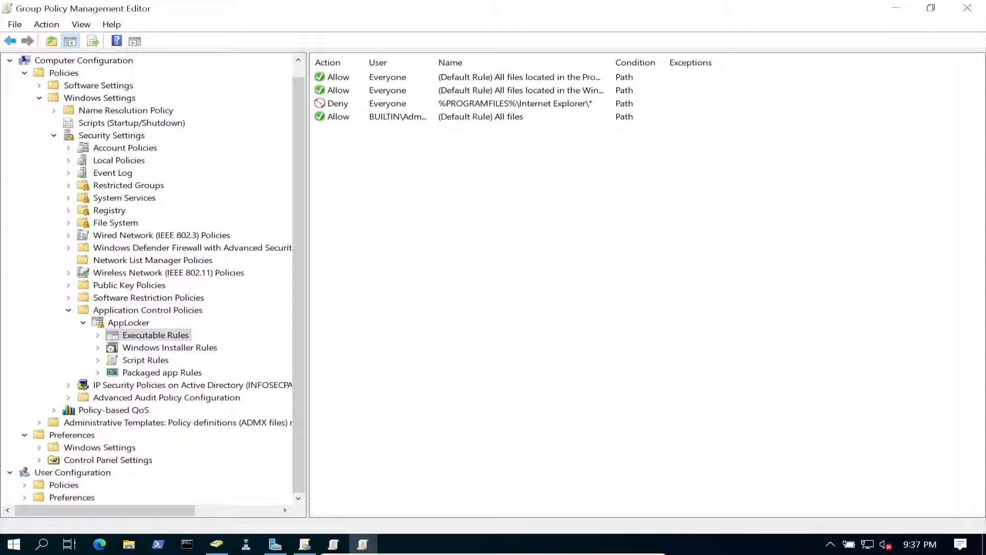
left_click_drag(433, 62, 512, 62)
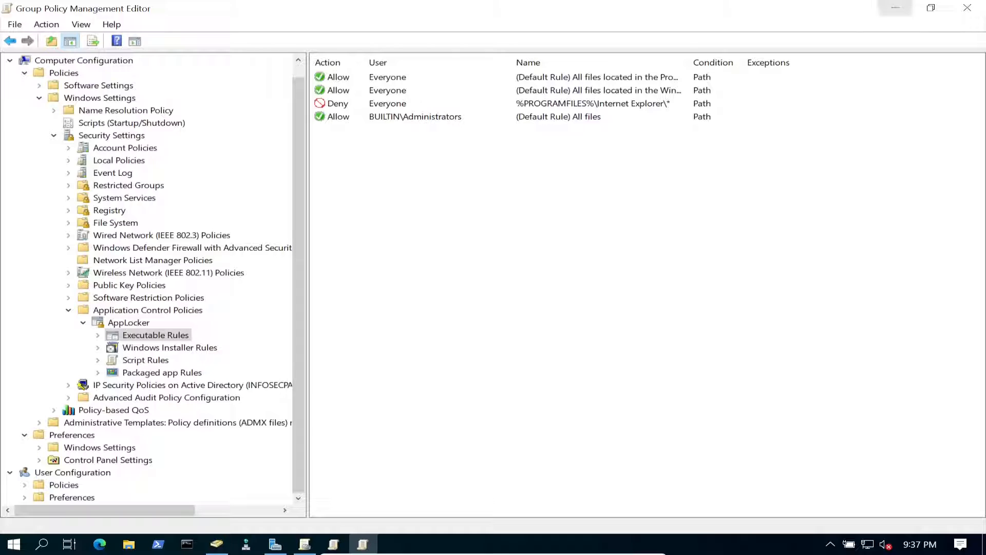
left_click(896, 8)
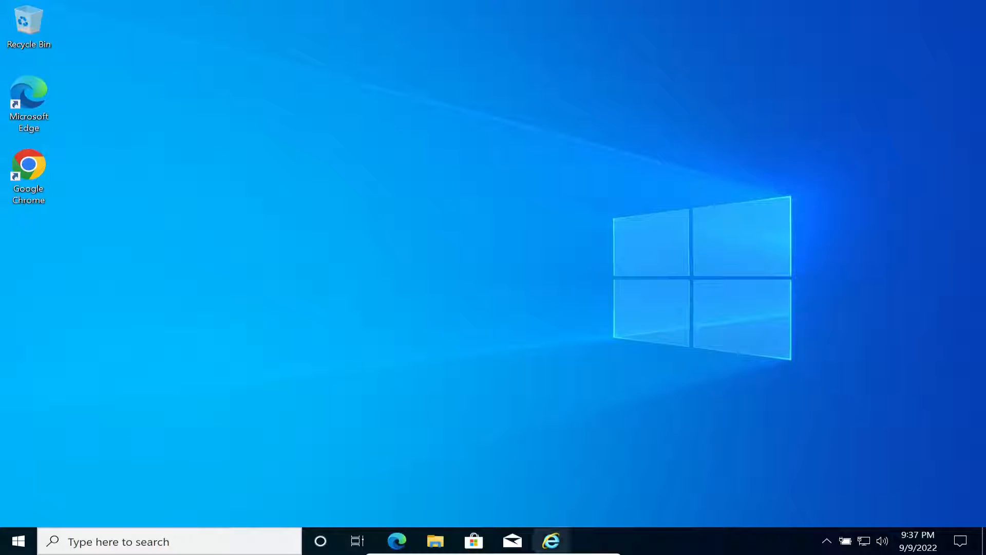
- Run gpupdate /force in an administrator Command Prompt on the Windows 10 machine
key("super+x")
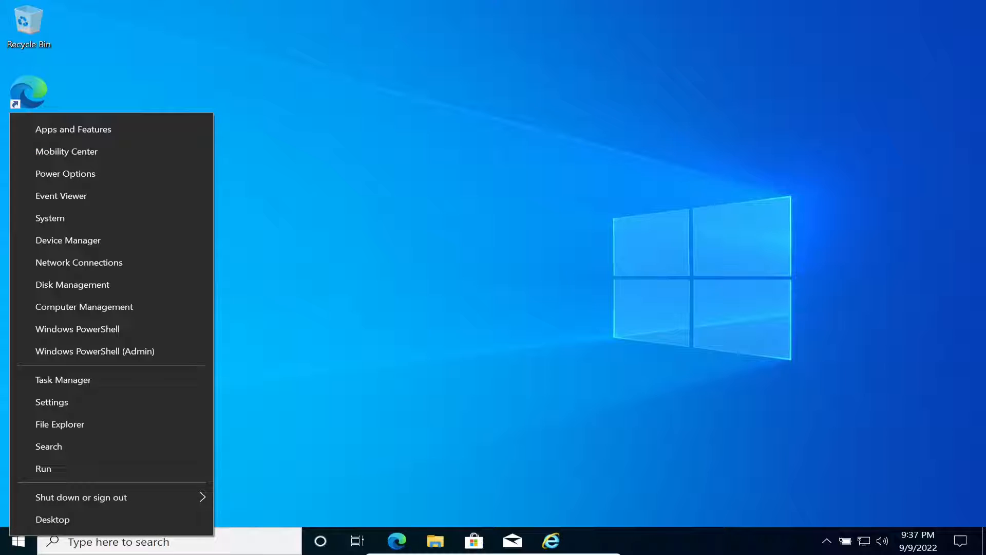
left_click(57, 469)
key("Return")
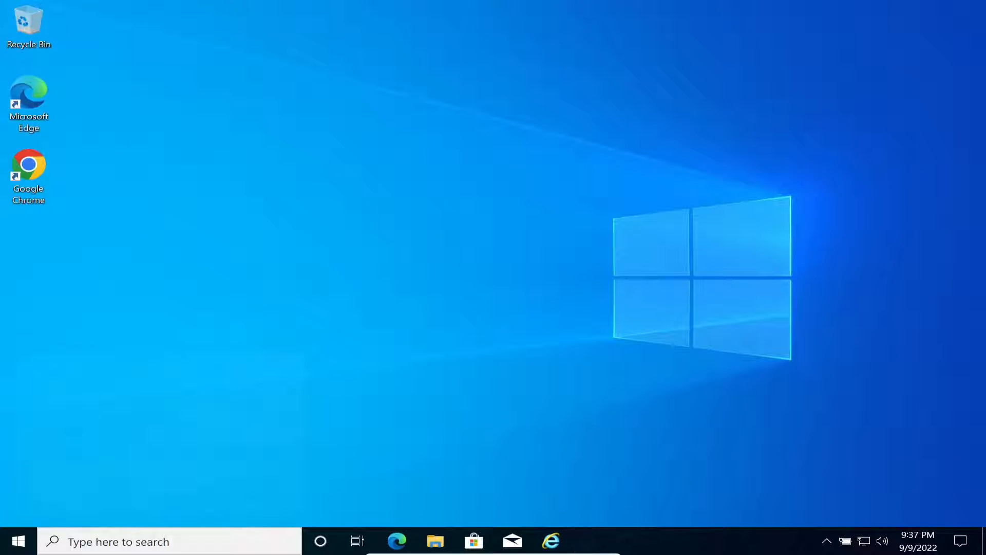
type("gpupdate")
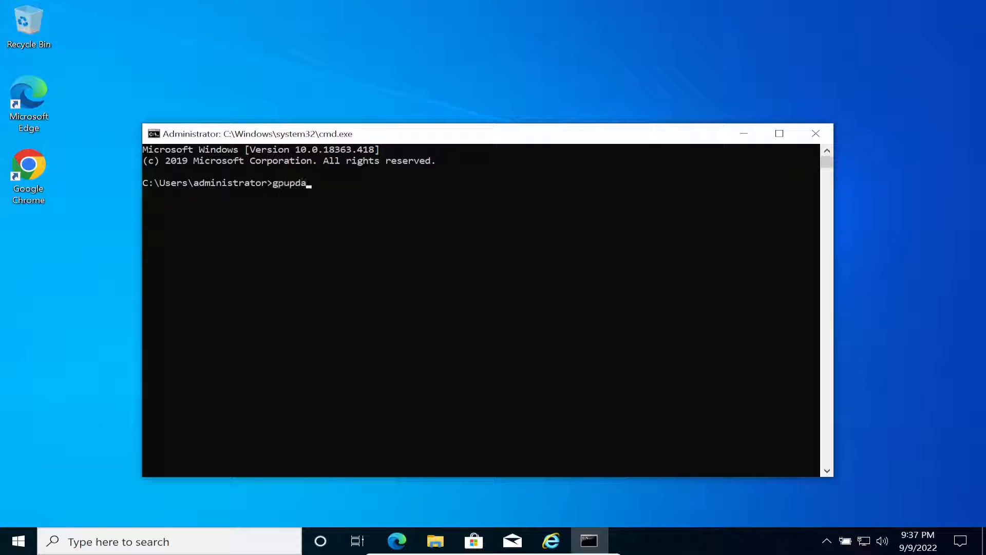
type(" /force")
key("Return")
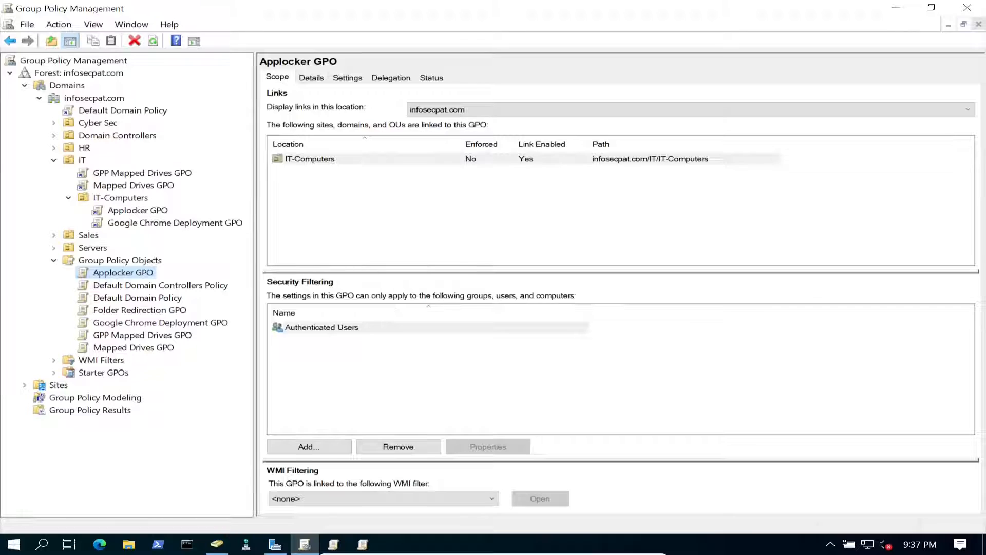
- View IT-Computers' linked GPOs, then refresh IT-Computers in ADUC and confirm WIN10 is listed
left_click(120, 198)
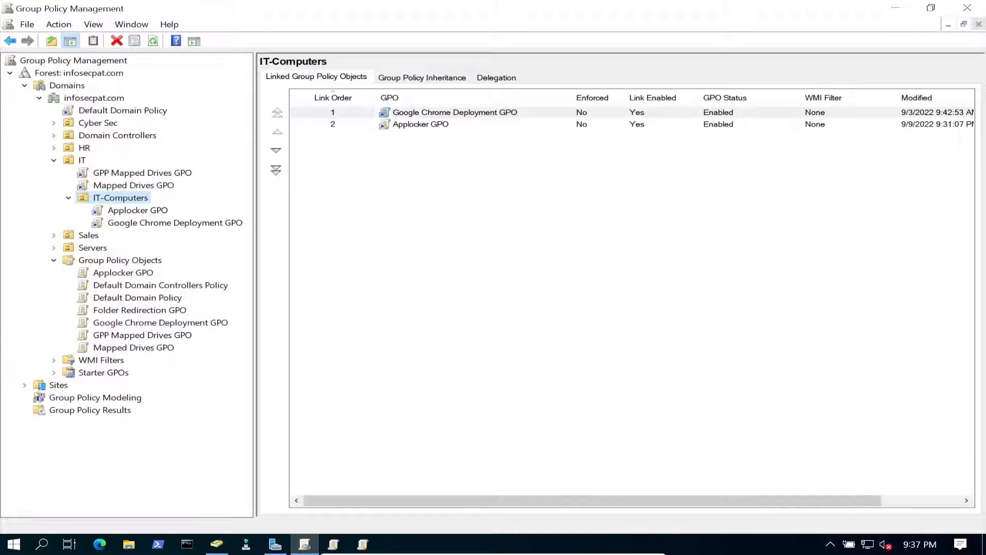
left_click(217, 544)
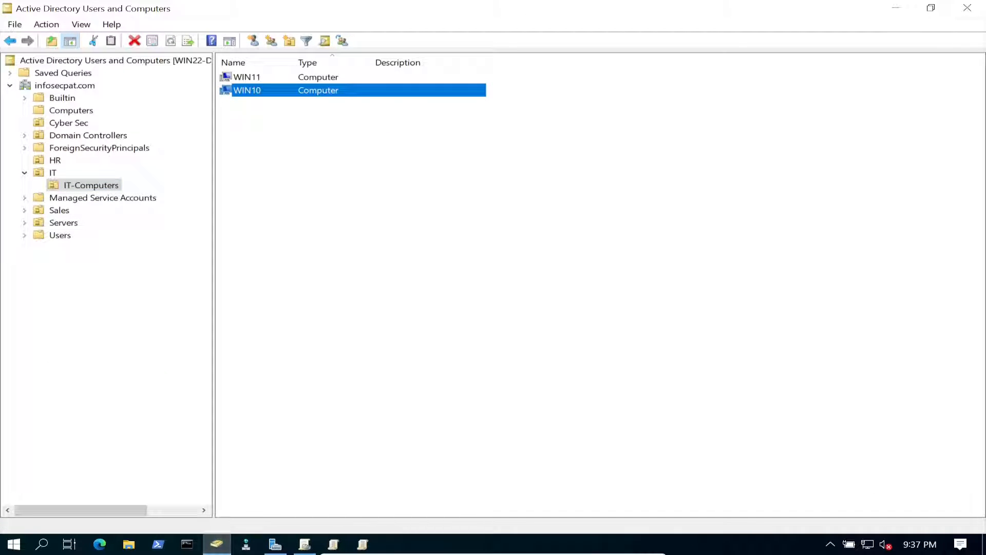
right_click(274, 139)
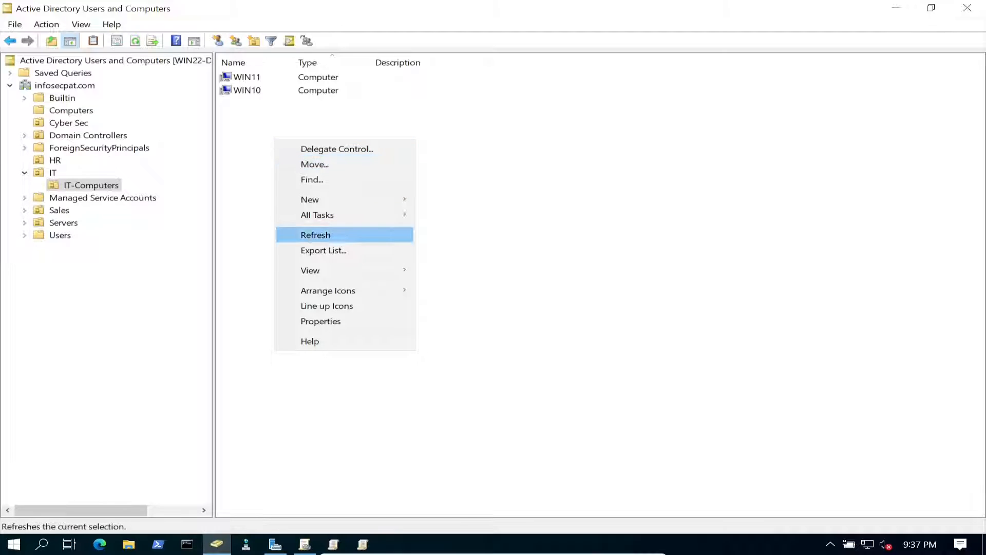
left_click(316, 235)
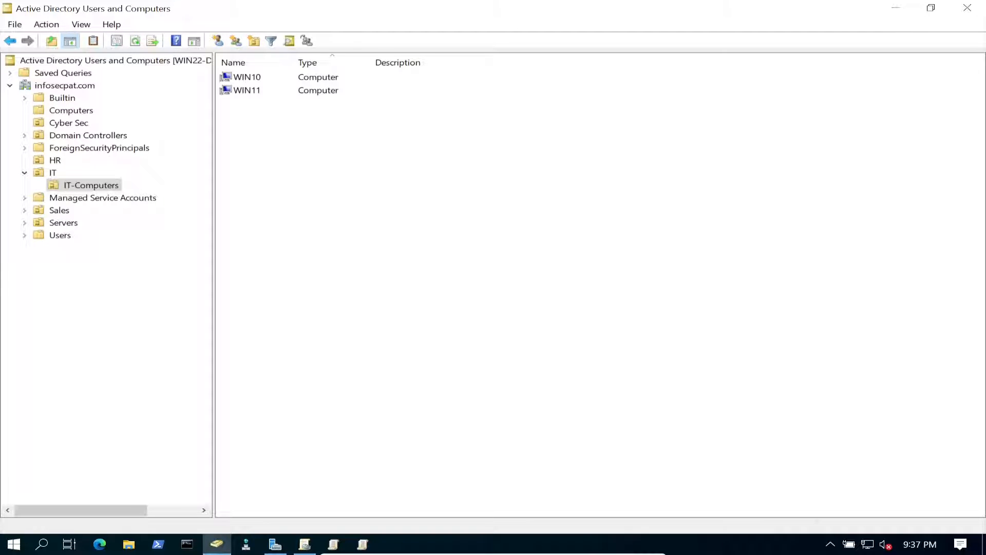
left_click(247, 77)
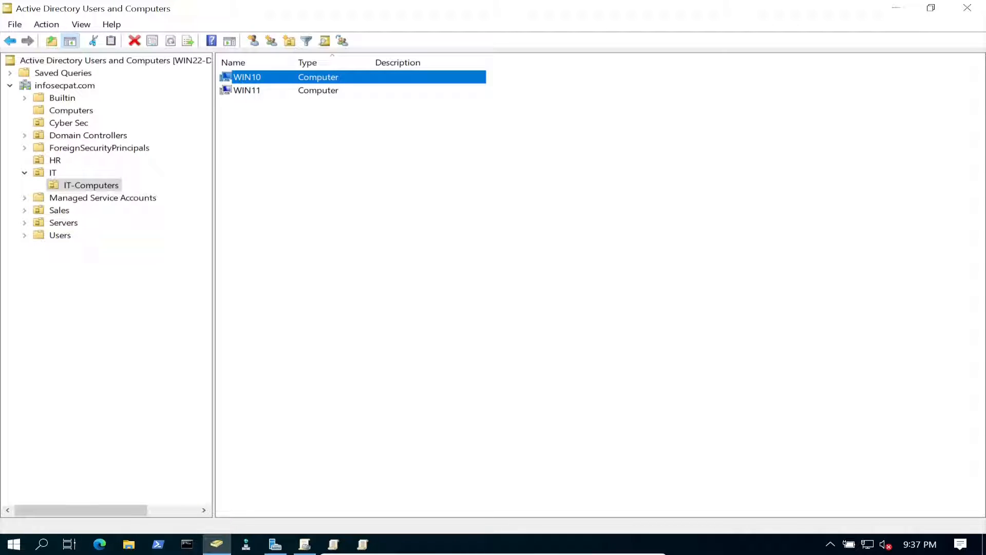
left_click(896, 8)
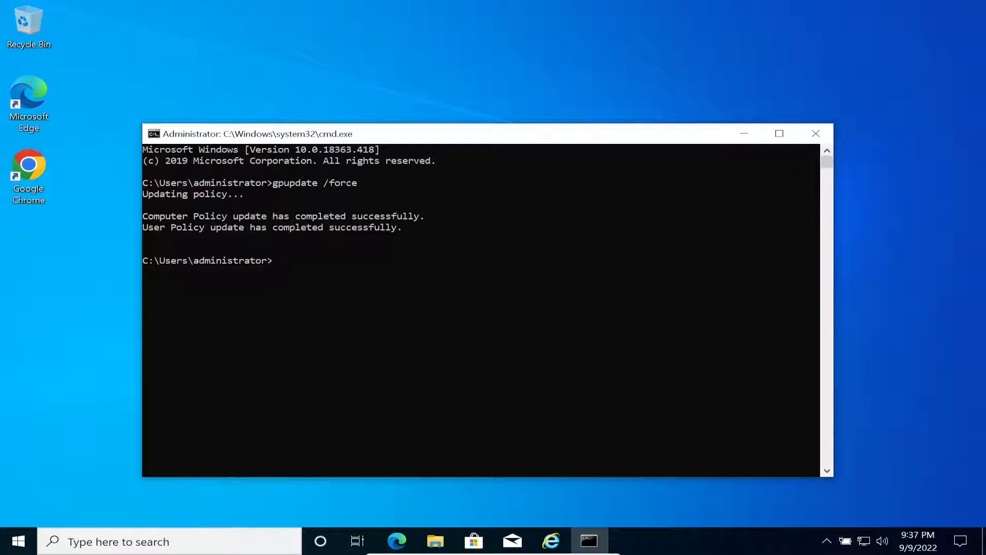
- Close Command Prompt, then launch and close Internet Explorer to test the block
left_click(337, 294)
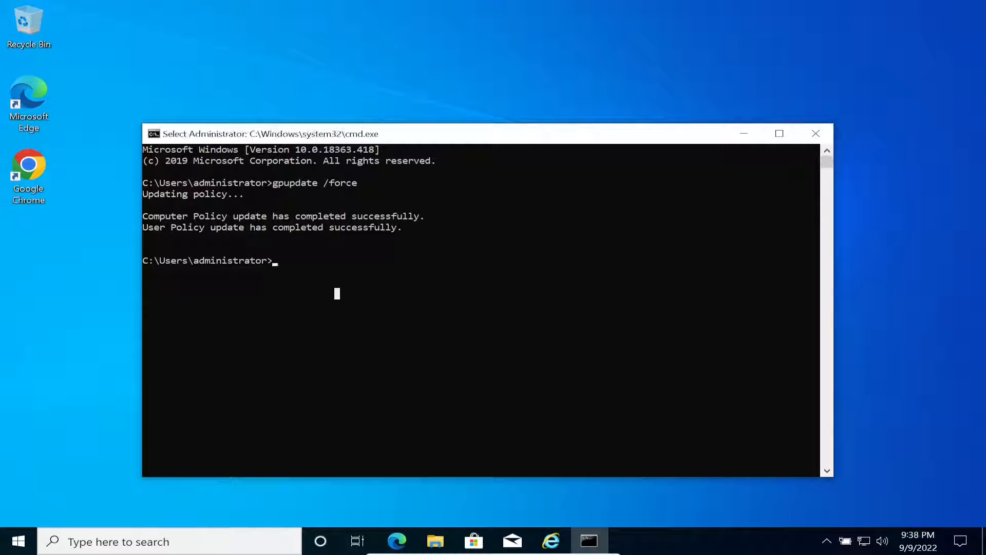
left_click(815, 133)
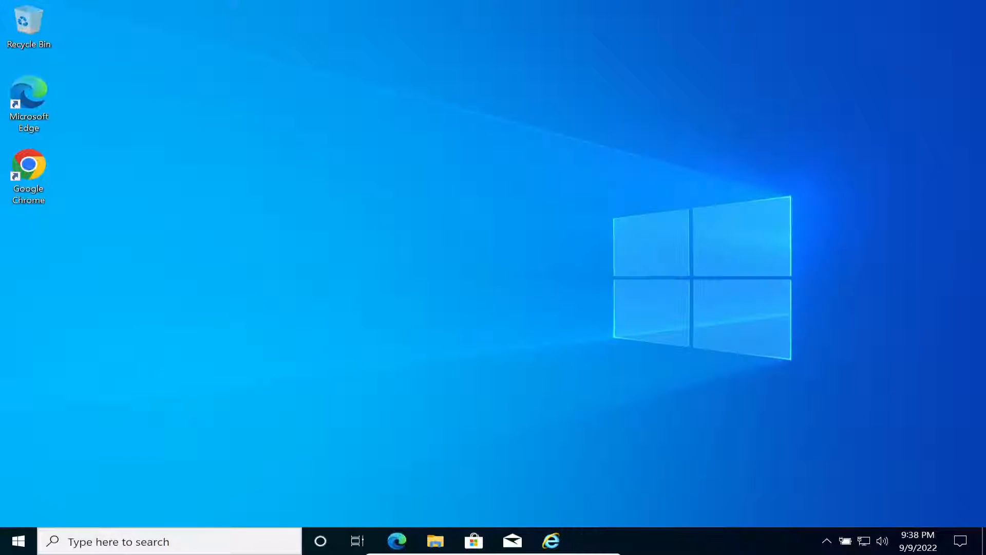
left_click(550, 540)
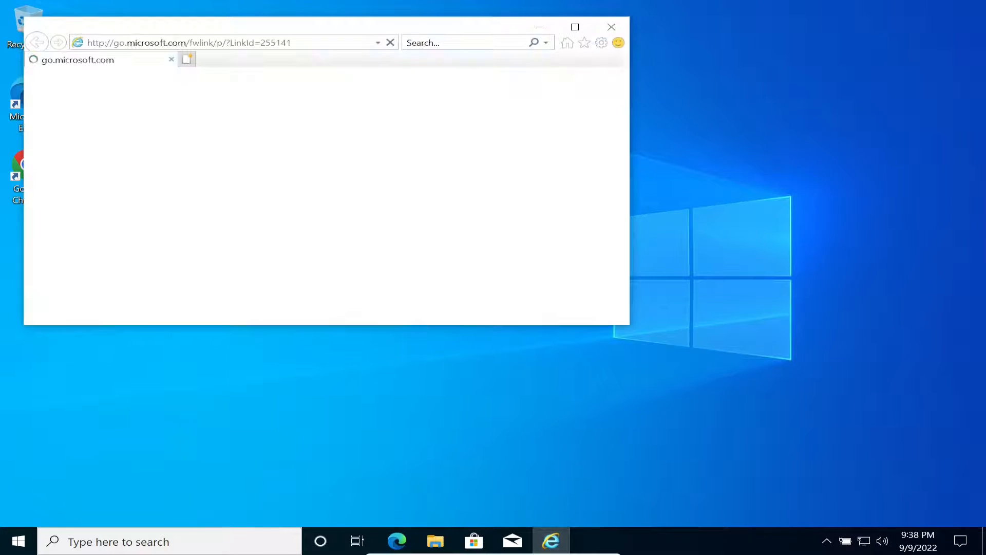
left_click(612, 27)
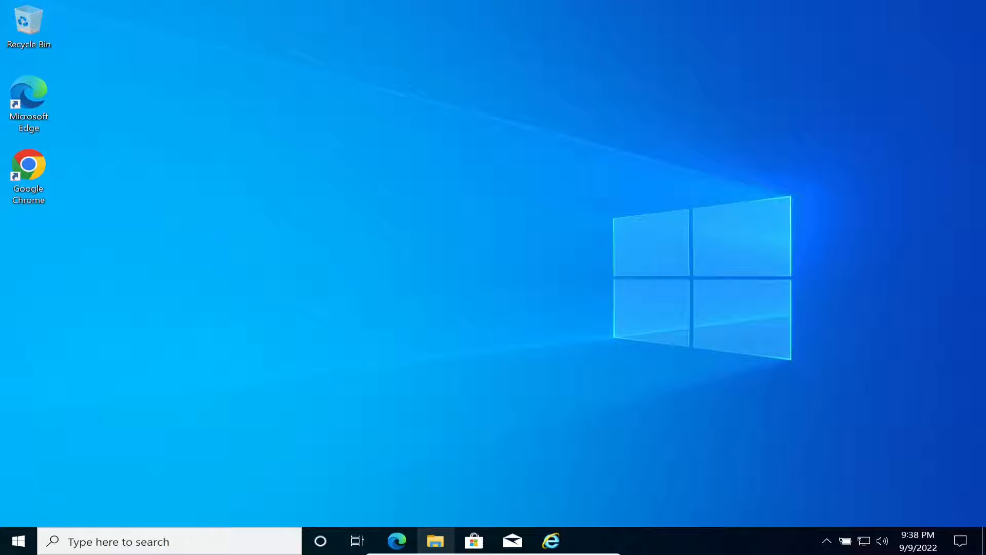
- Browse to This PC > Local Disk (C:) > Program Files > Internet Explorer in File Explorer
left_click(435, 541)
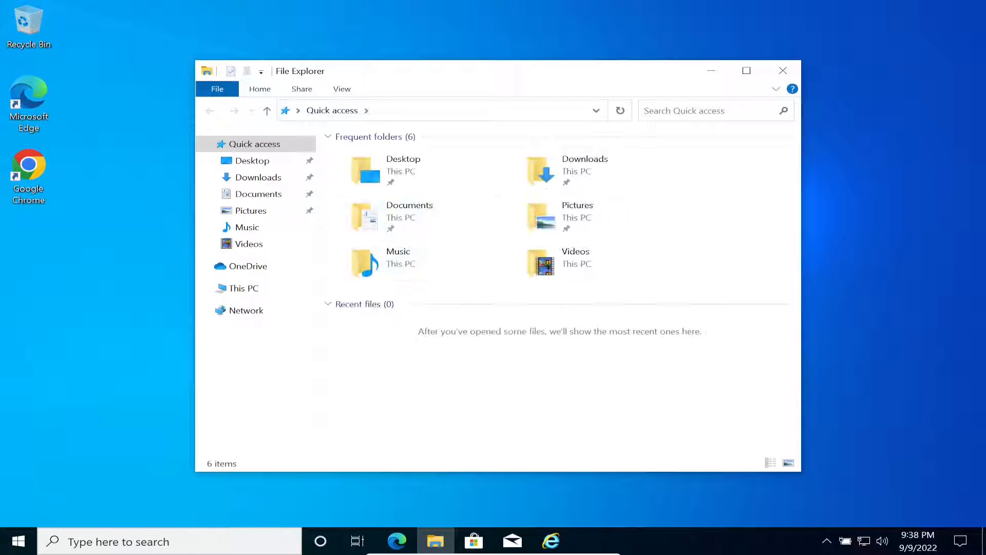
left_click(244, 288)
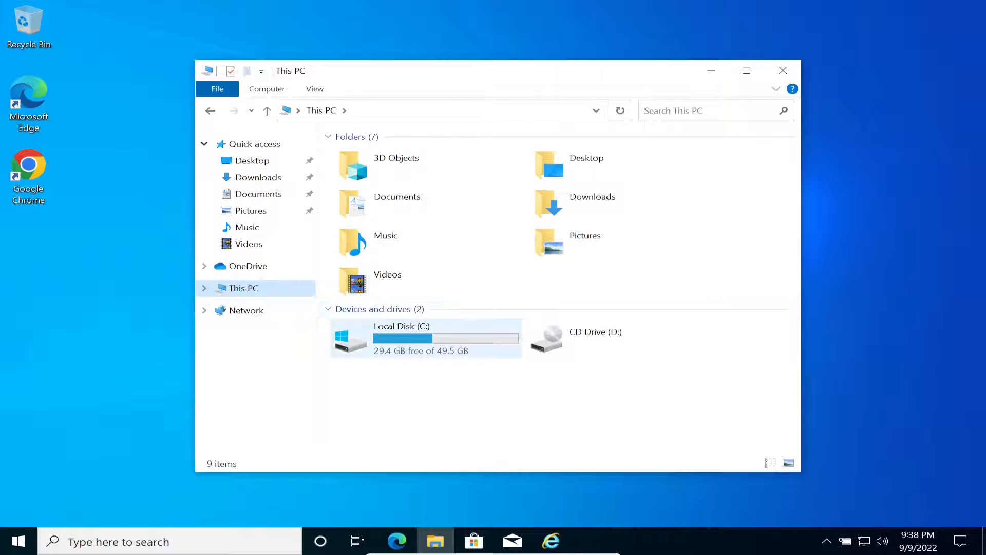
double_click(406, 337)
double_click(375, 170)
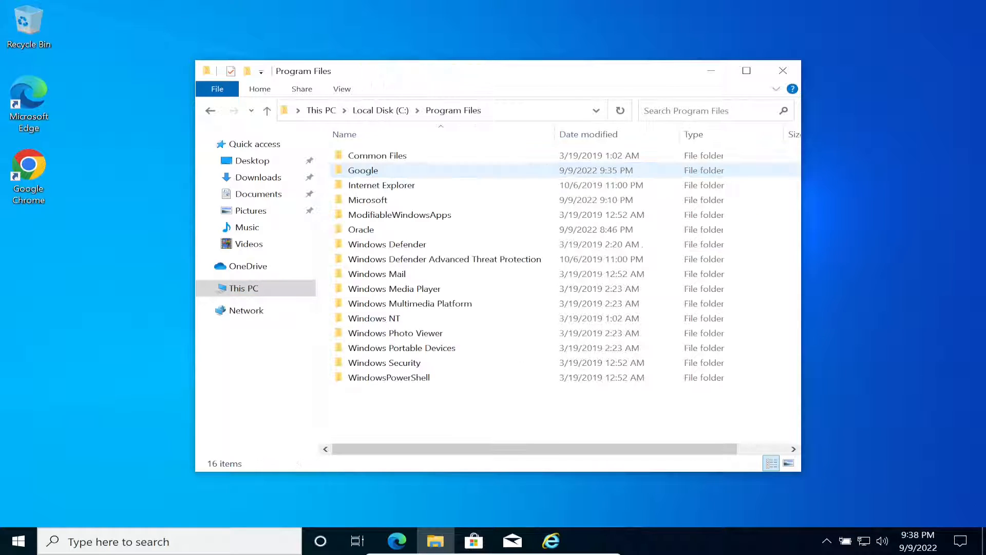
double_click(381, 185)
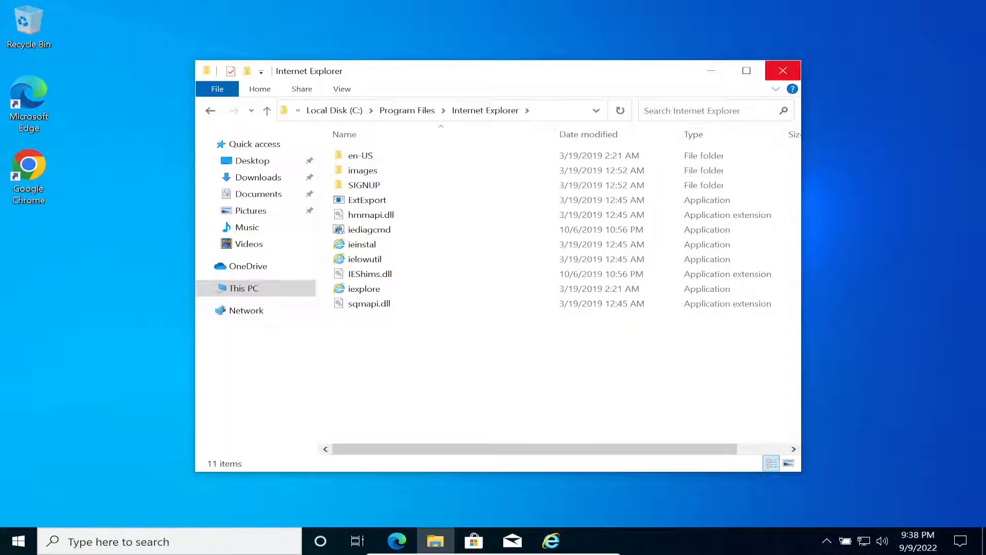
left_click(783, 71)
- Restart the Windows 10 machine from the Start button's shutdown options
right_click(8, 546)
mouse_move(108, 509)
left_click(248, 505)
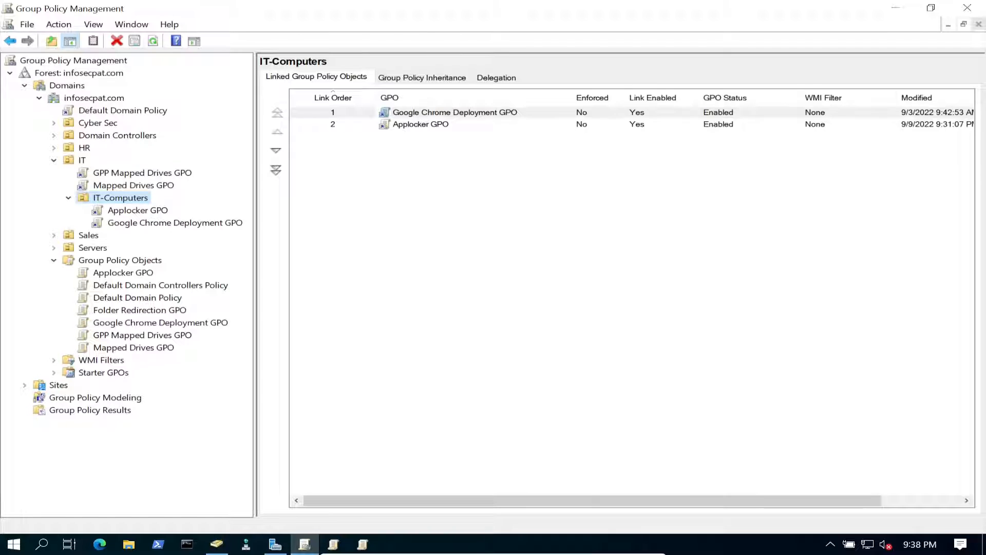
- Select the Applocker GPO link under IT-Computers, dismiss the warning, and edit it
left_click(138, 210)
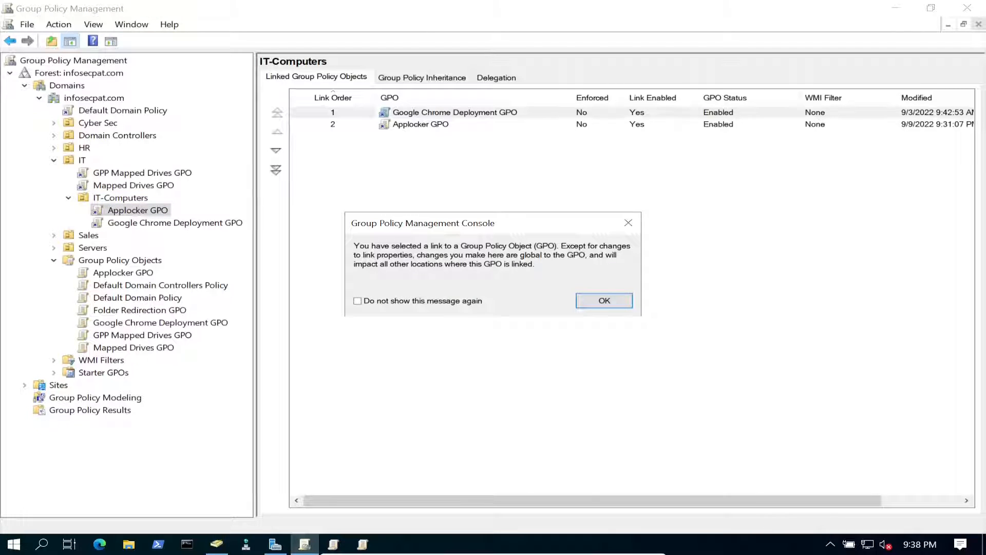
key("Return")
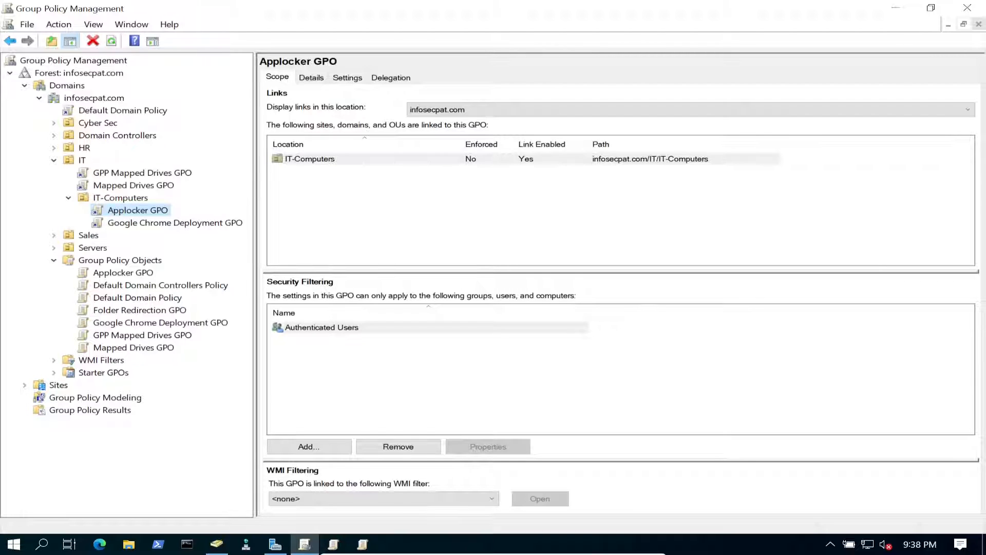
right_click(160, 210)
left_click(185, 217)
- Expand Computer Configuration > Policies > Windows Settings > Security Settings and maximize the editor
left_click(142, 157)
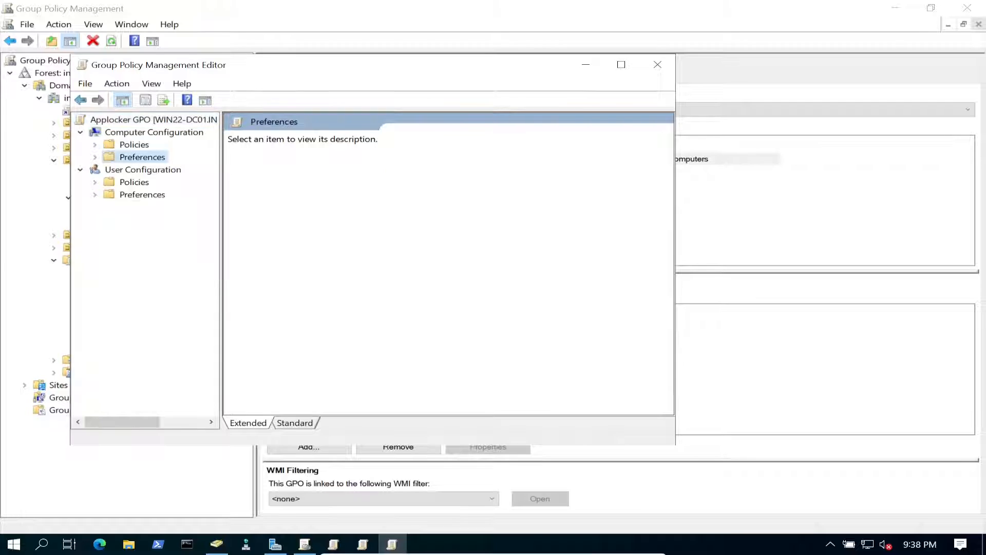
left_click(95, 145)
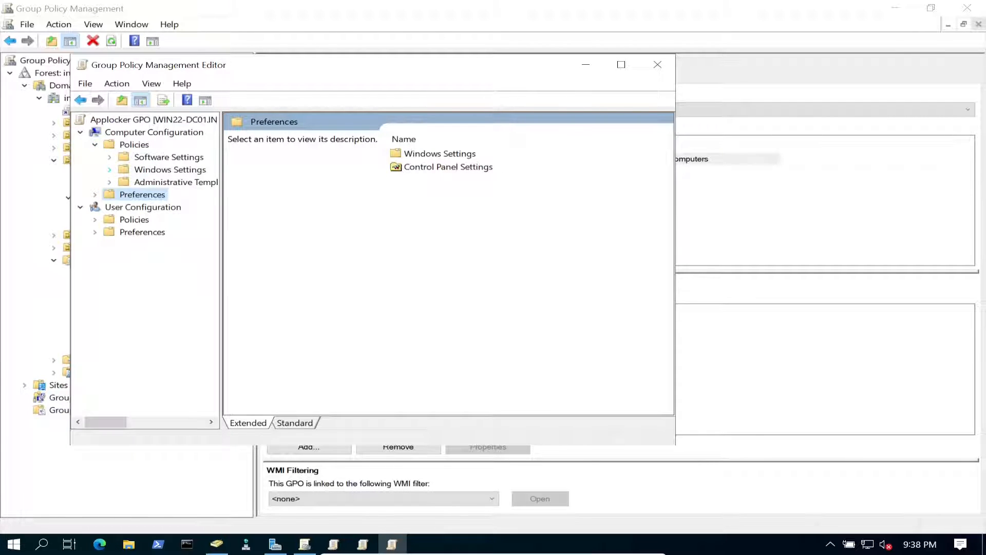
left_click(109, 170)
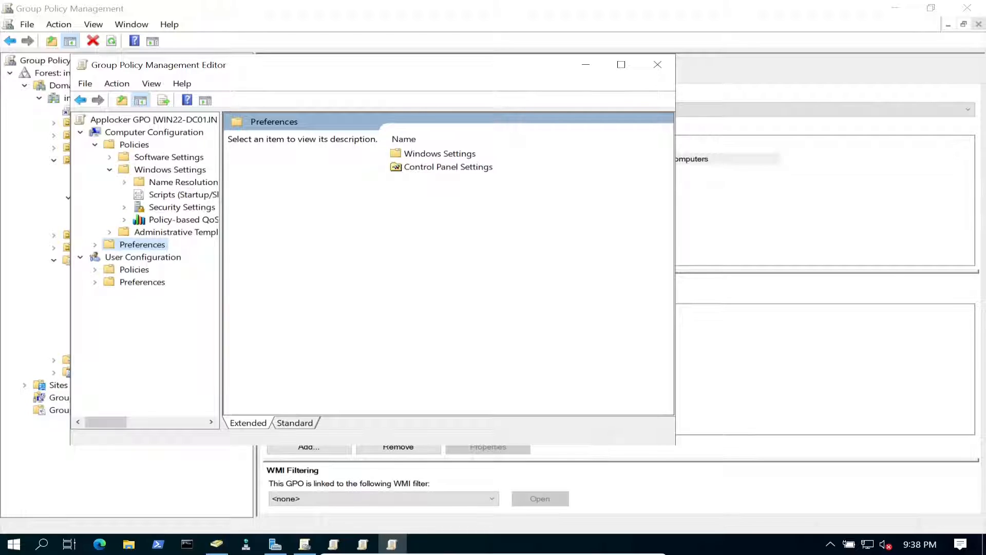
left_click(125, 207)
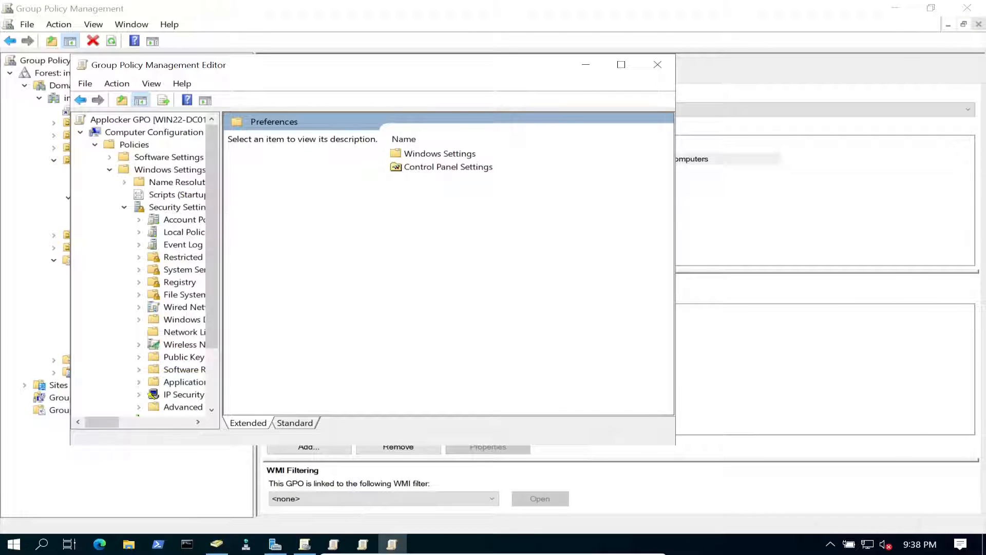
left_click_drag(221, 257, 353, 257)
key("super+Up")
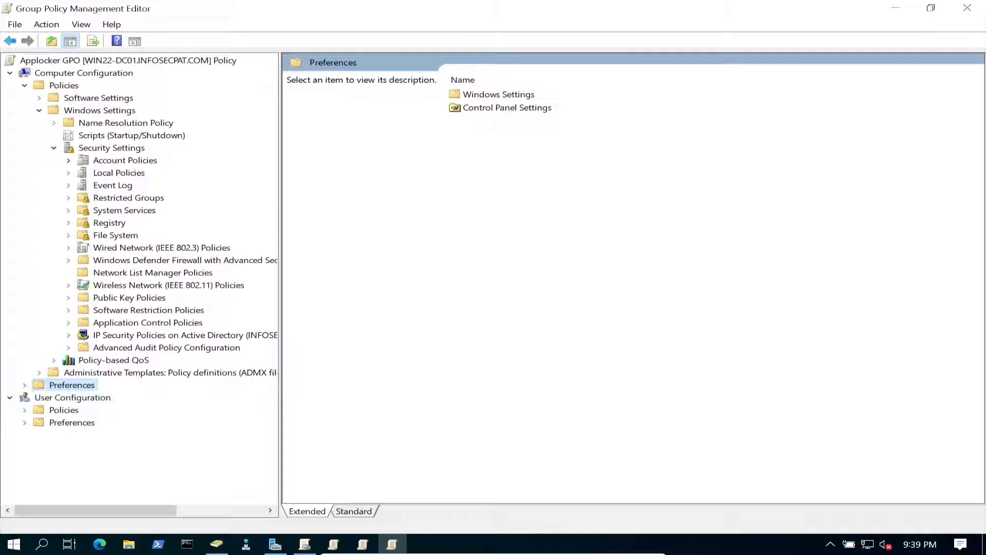
- Show AppLocker Executable Rules under Application Control Policies, sorted by Action
left_click(148, 323)
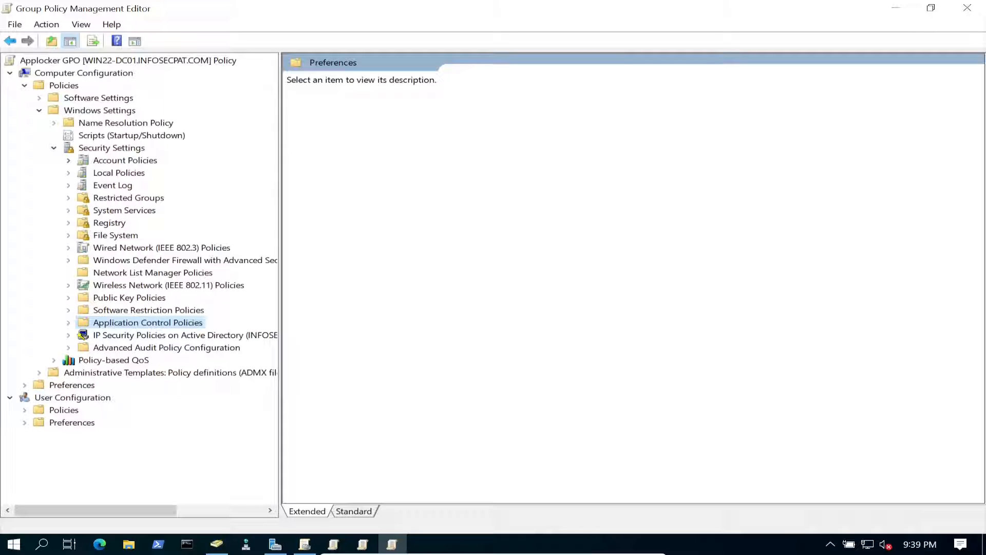
key("Right")
key("Right")
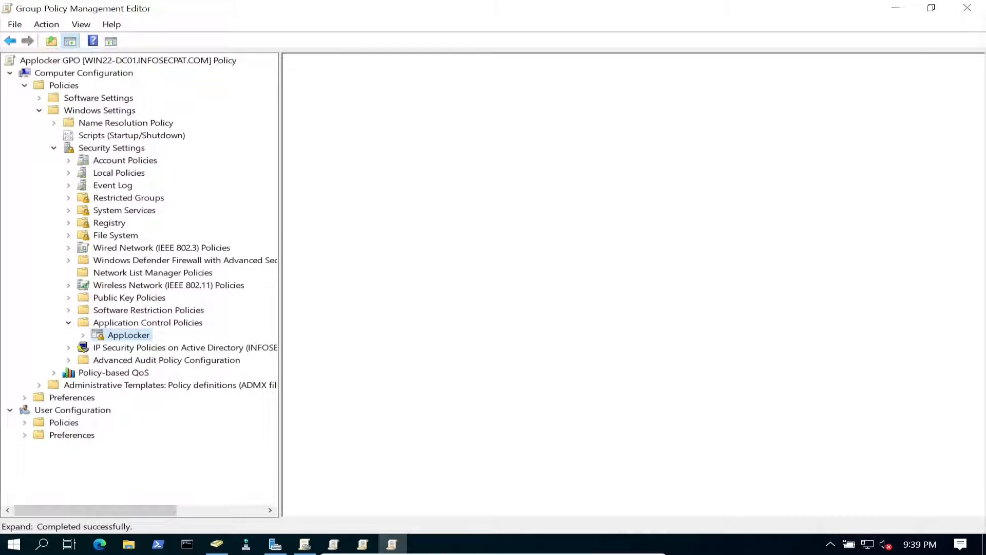
key("Right")
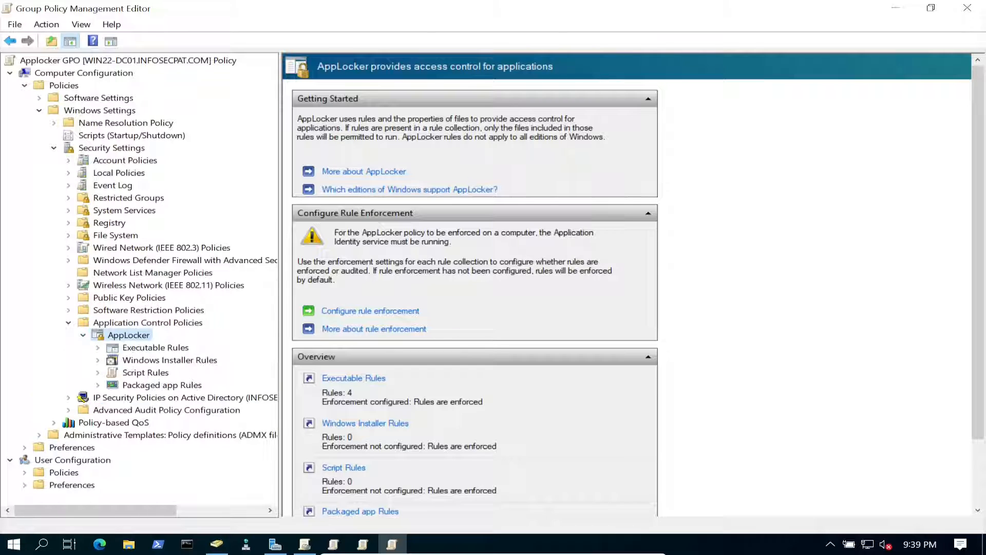
key("Right")
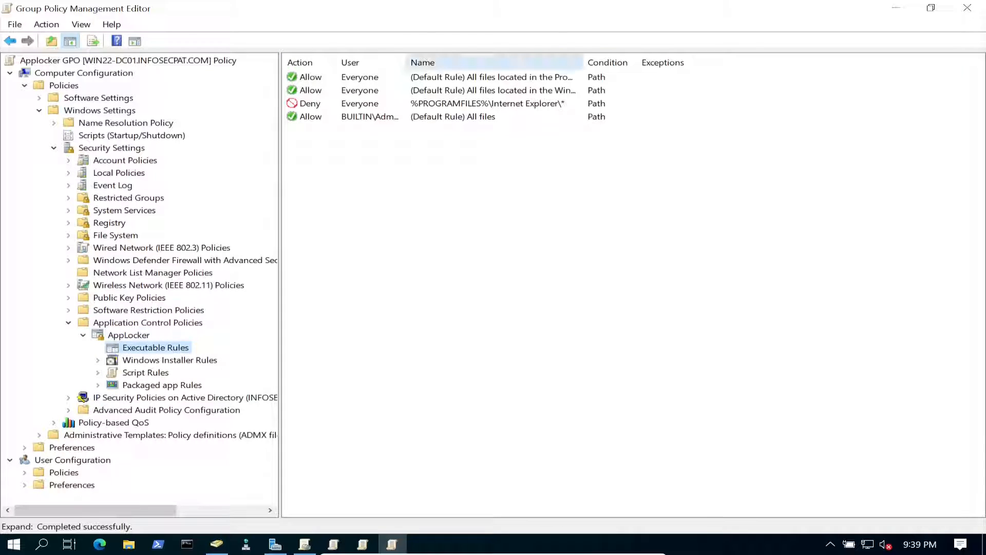
left_click(303, 62)
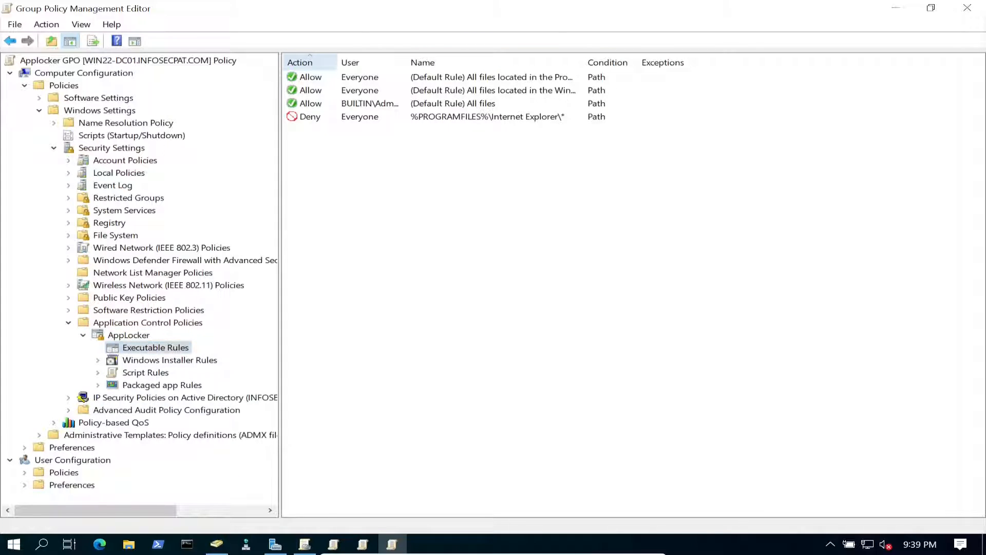
left_click_drag(406, 62, 486, 63)
- Review the Everyone Deny rule's Path and Exceptions for Internet Explorer, apply it, and close both consoles
left_click(534, 117)
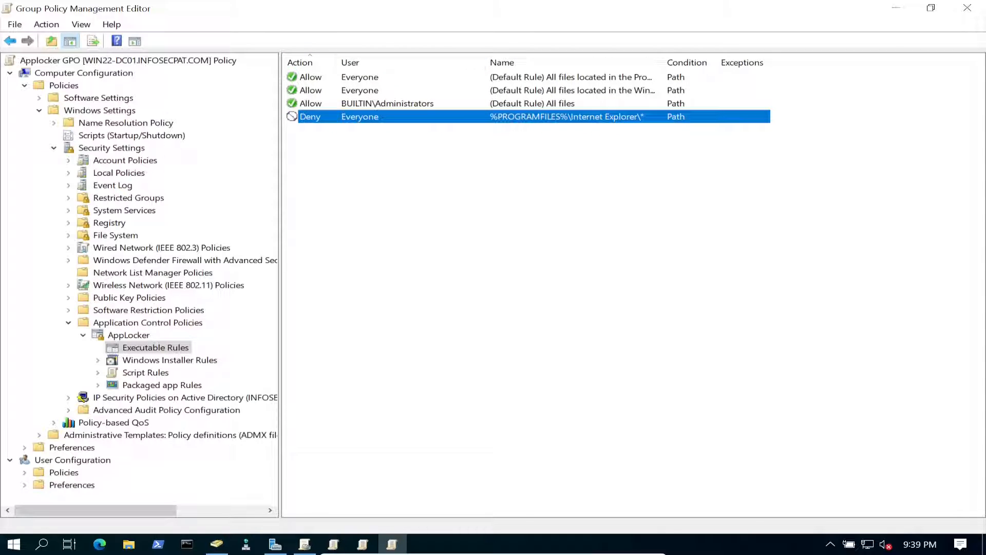
double_click(534, 117)
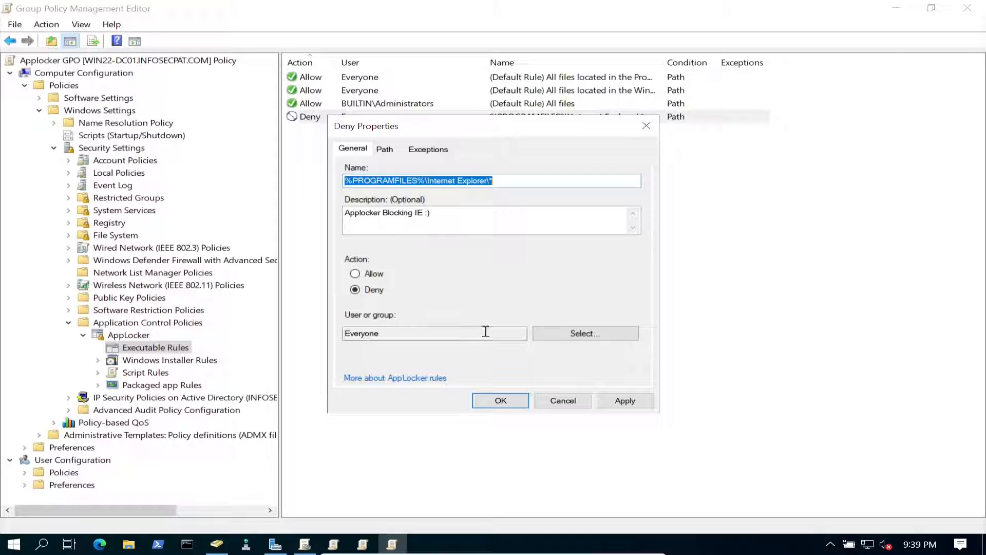
left_click(384, 148)
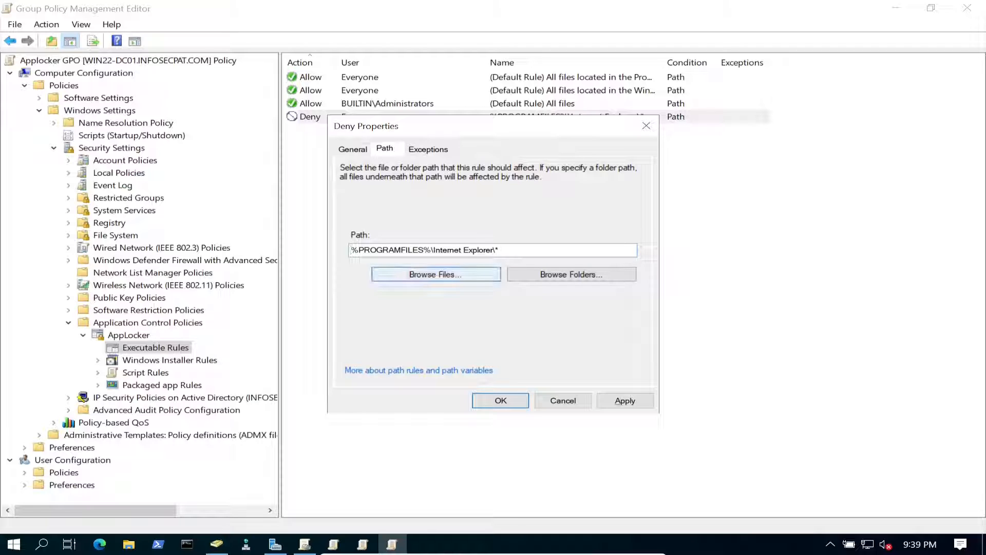
left_click(428, 149)
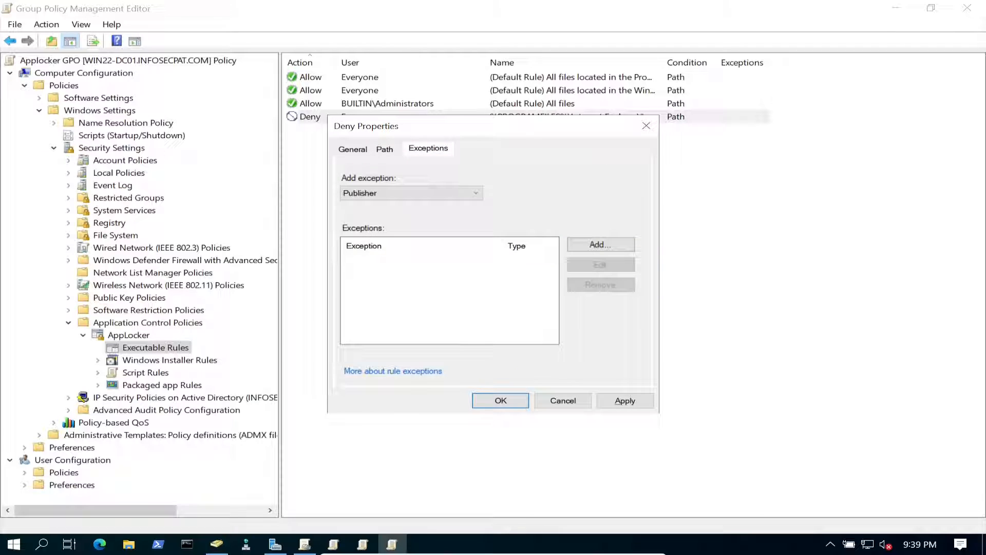
left_click(625, 400)
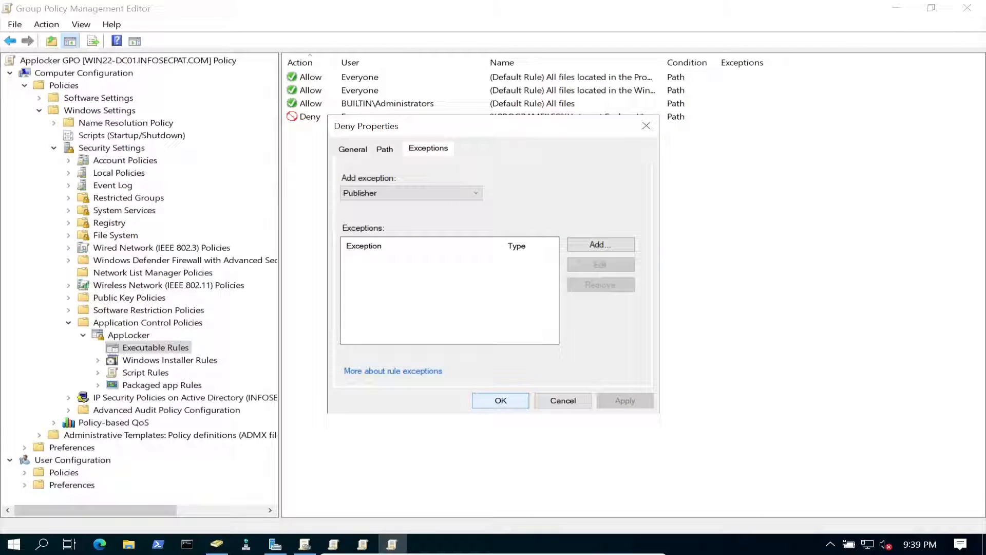
left_click(501, 401)
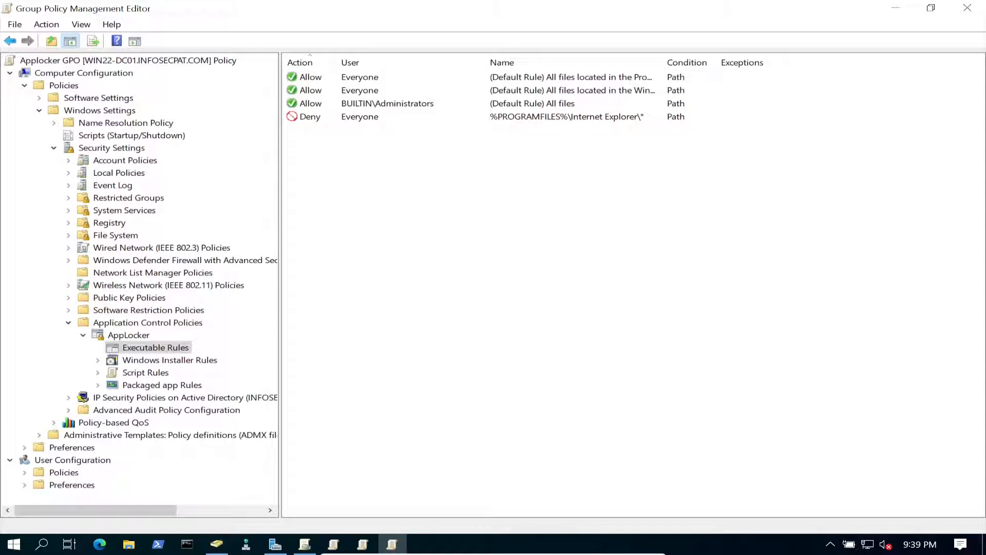
left_click(967, 8)
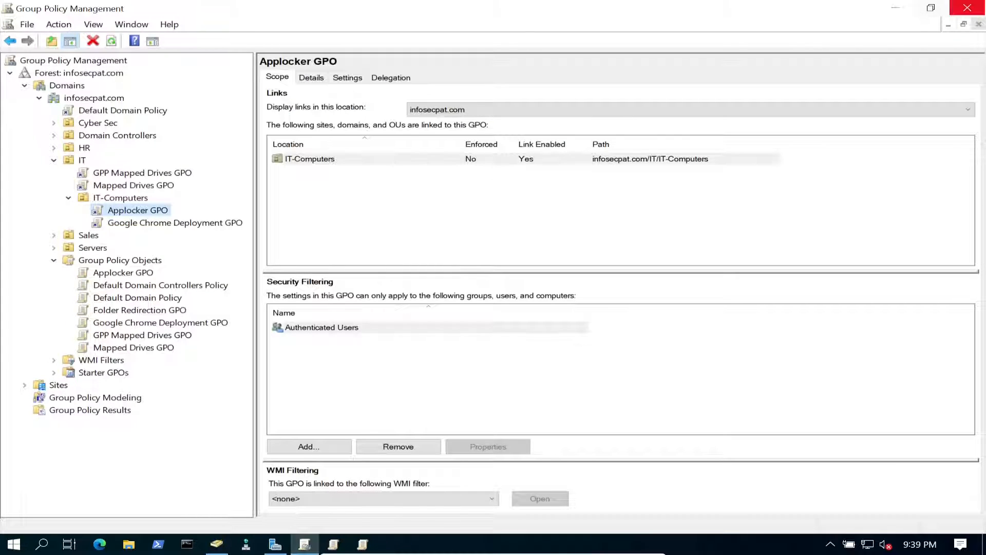
left_click(967, 8)
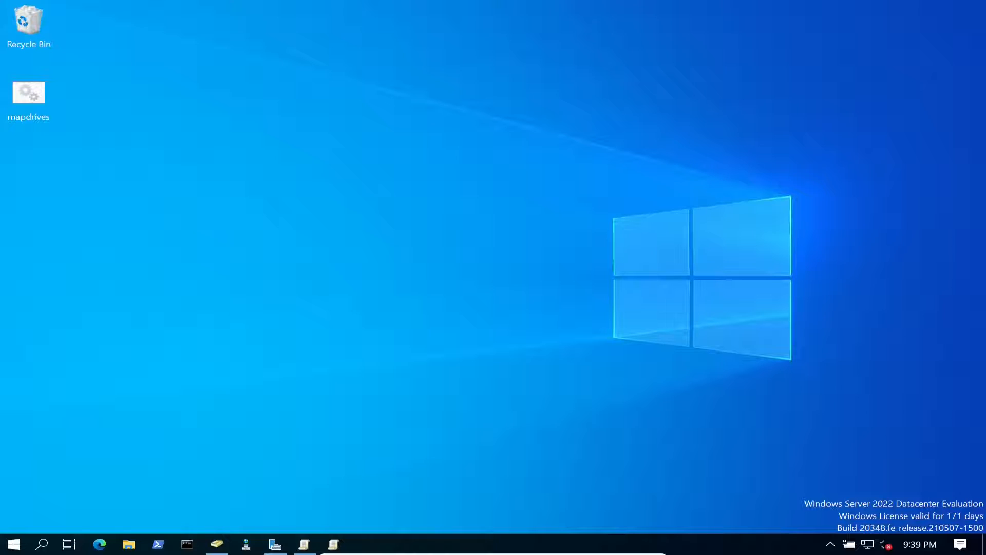
- Sign in to the Windows 10 client with the account password and confirm Internet Explorer still loads MSN
key("alt+Tab")
key("Return")
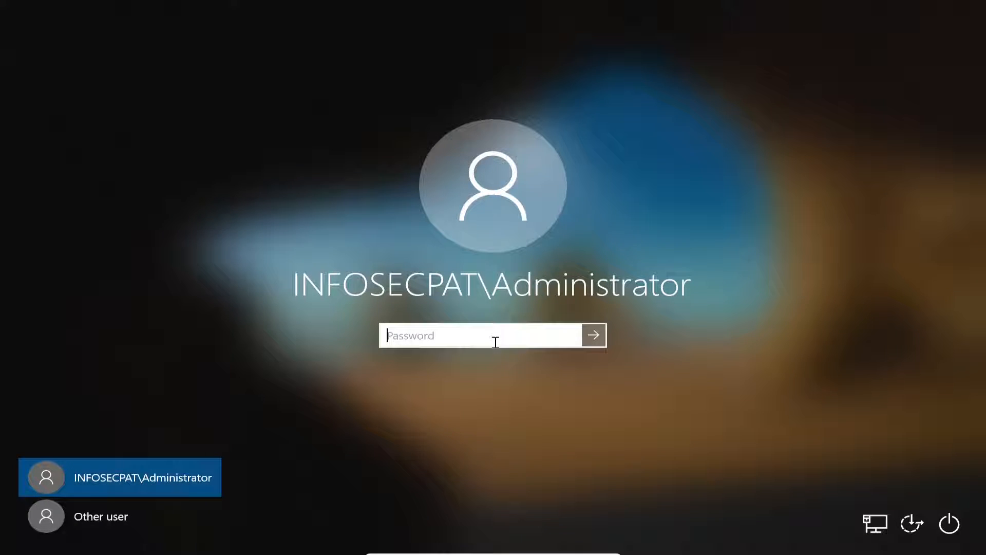
type("••••••••••••••")
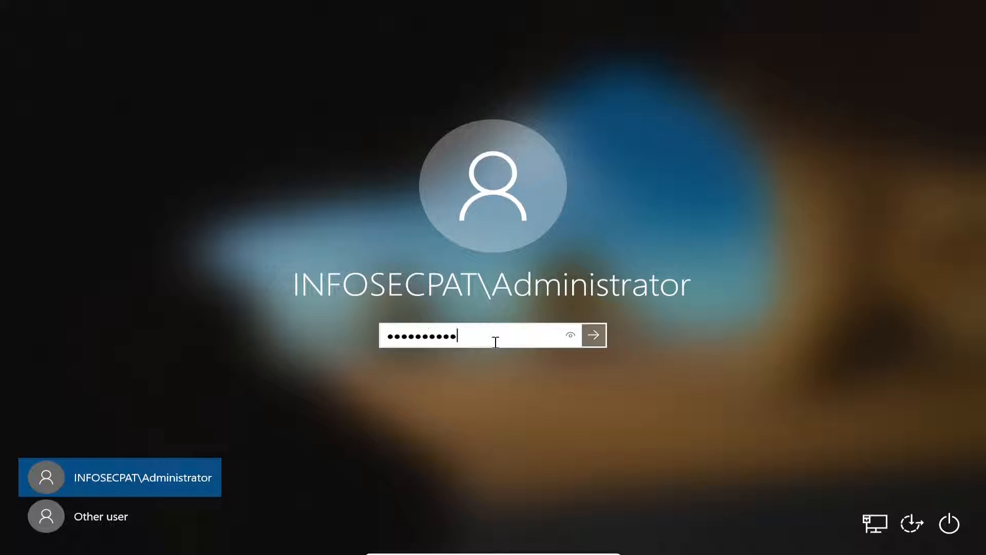
key("Return")
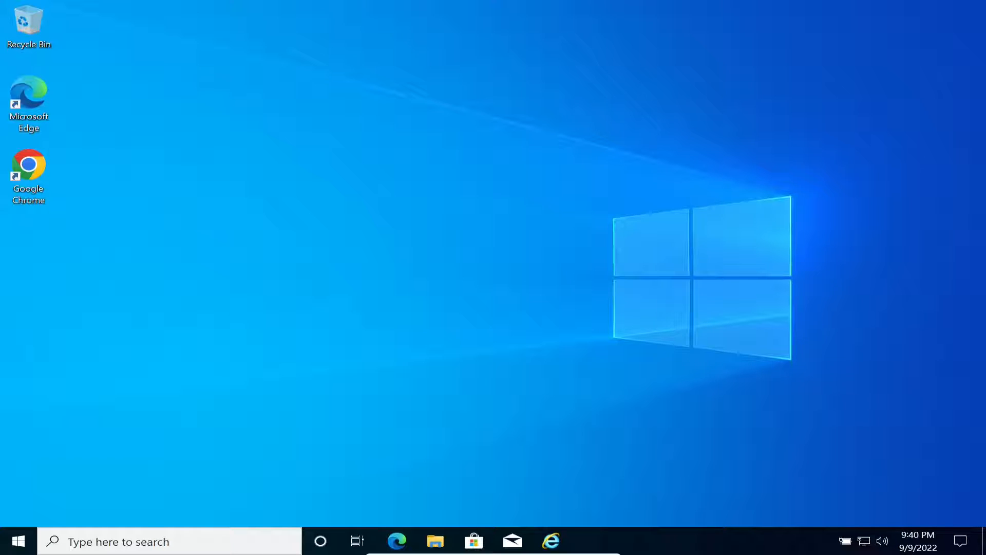
left_click(551, 541)
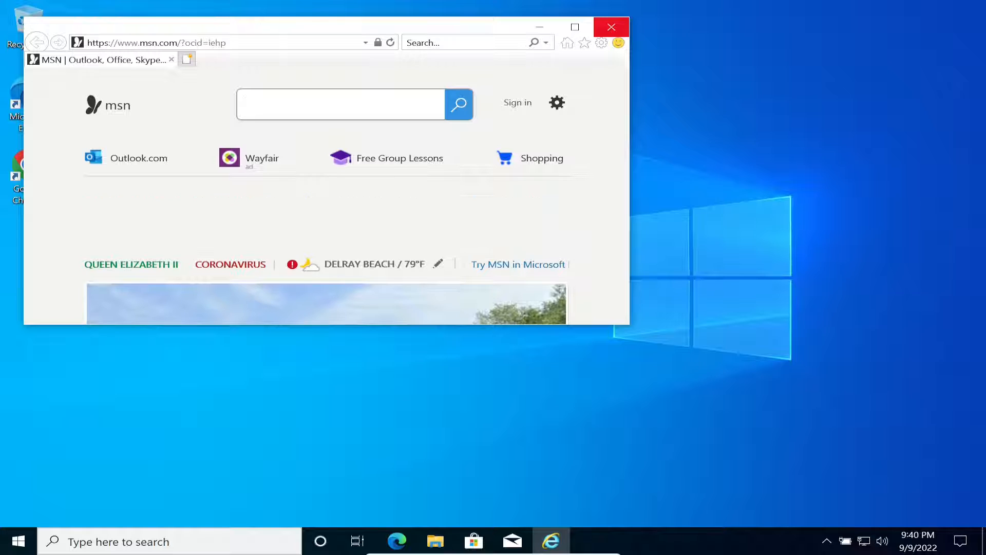
left_click(612, 26)
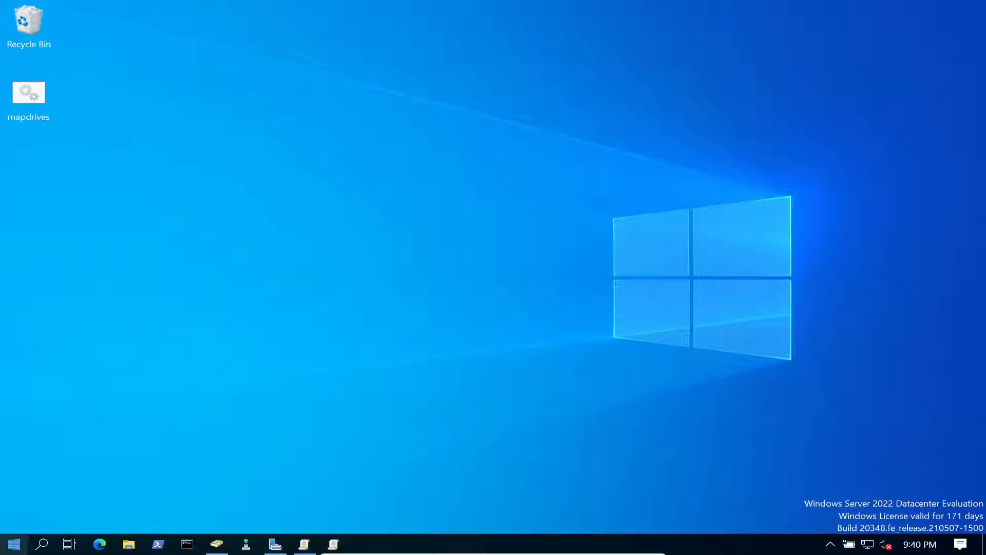
- Launch Internet Explorer on the server by searching 'inter', choose Ask me later, and pin it to the taskbar
left_click(14, 544)
type("inter")
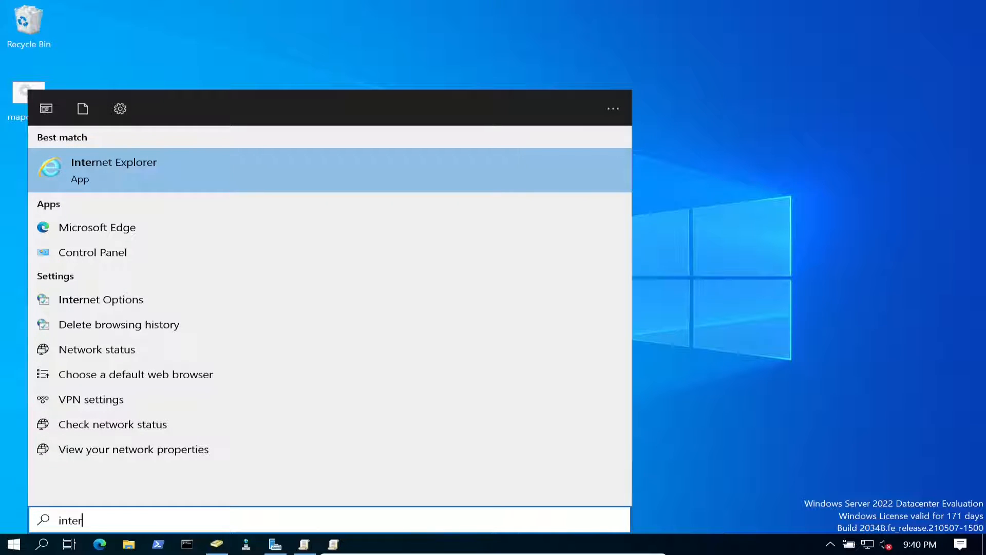
key("Return")
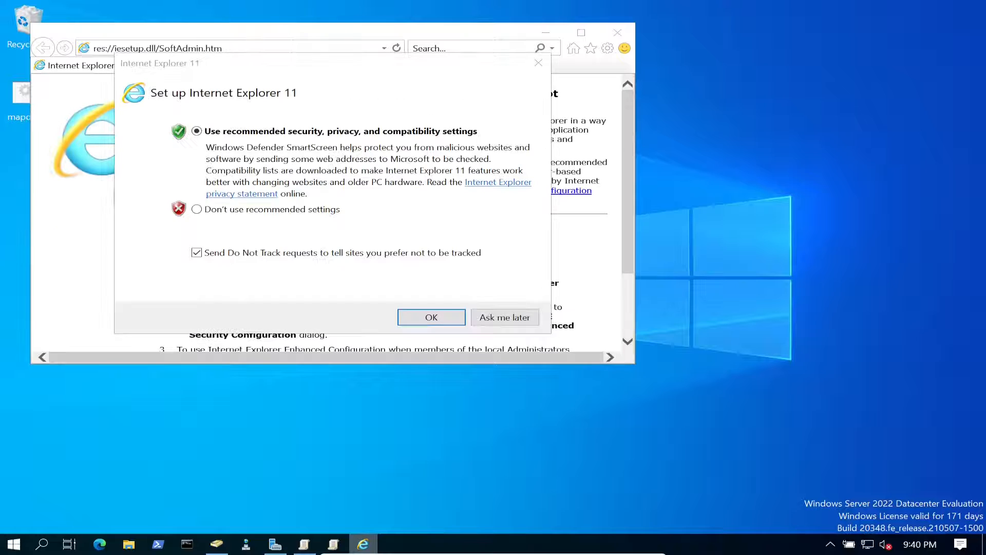
right_click(363, 544)
left_click(505, 317)
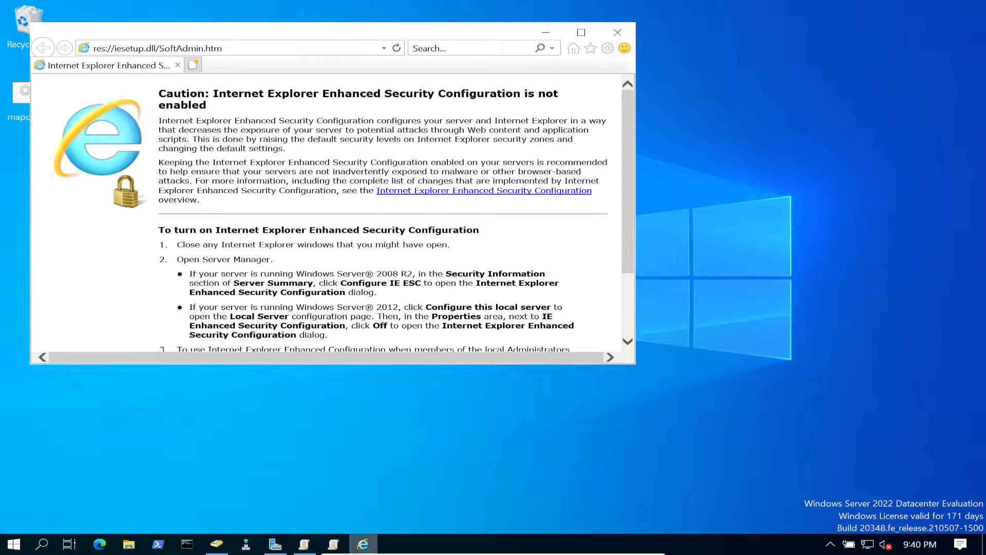
right_click(363, 544)
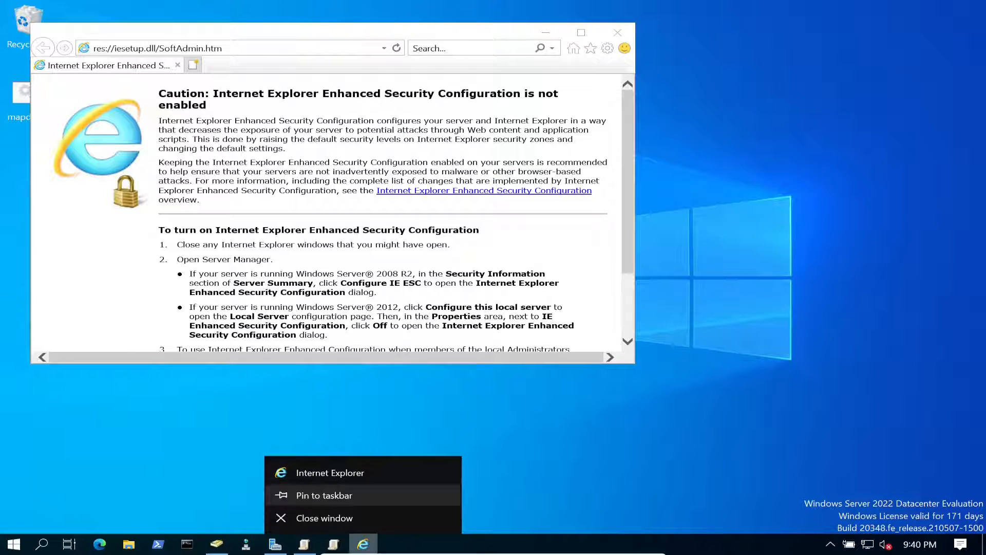
left_click(349, 496)
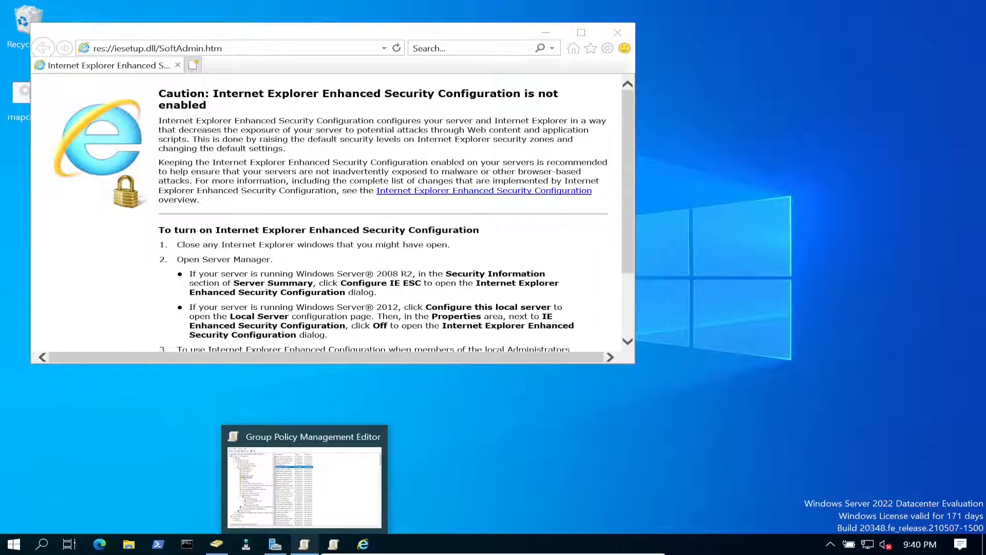
- Check the policy editor settings, close its windows, and reopen Group Policy Management by searching 'gr'
left_click(304, 544)
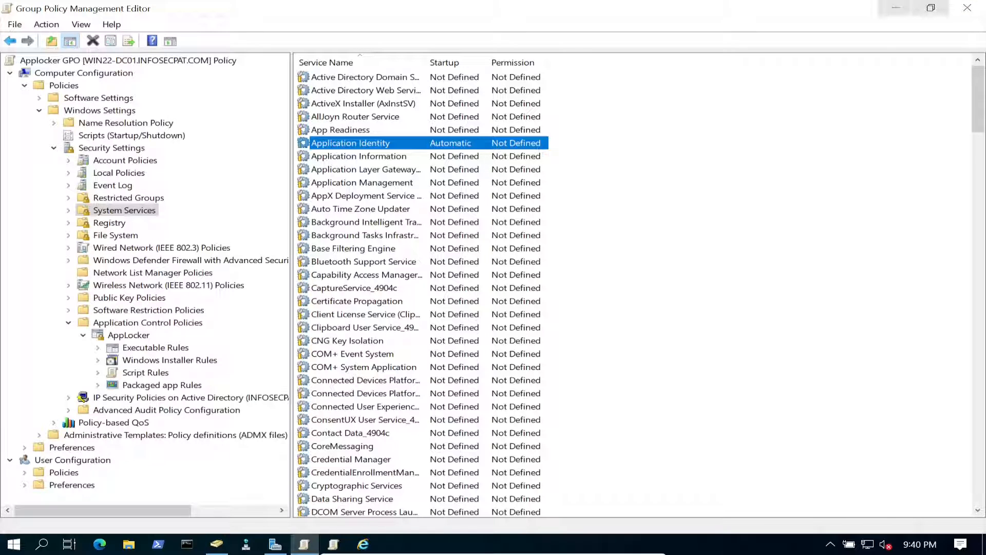
left_click(968, 8)
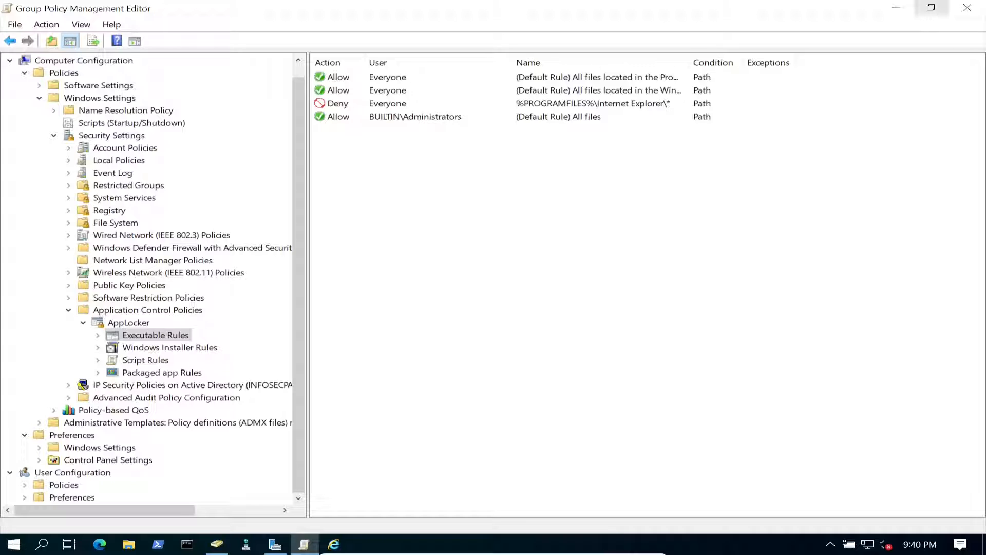
left_click(967, 8)
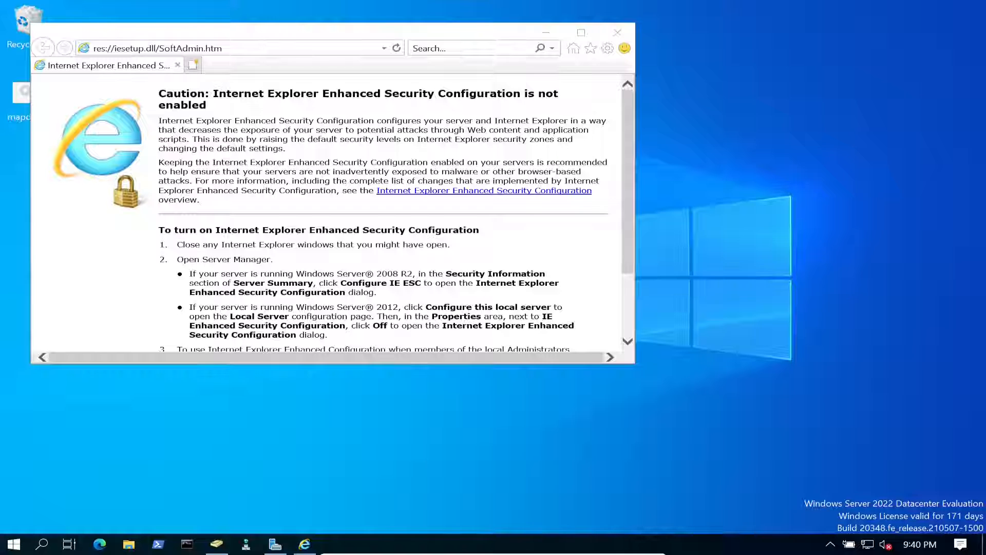
key("super")
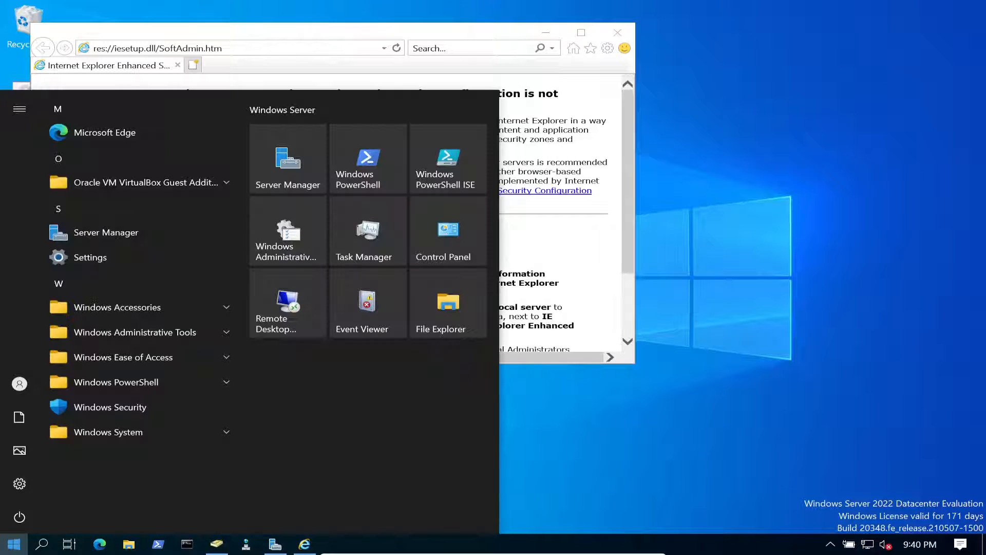
type("gr")
key("Return")
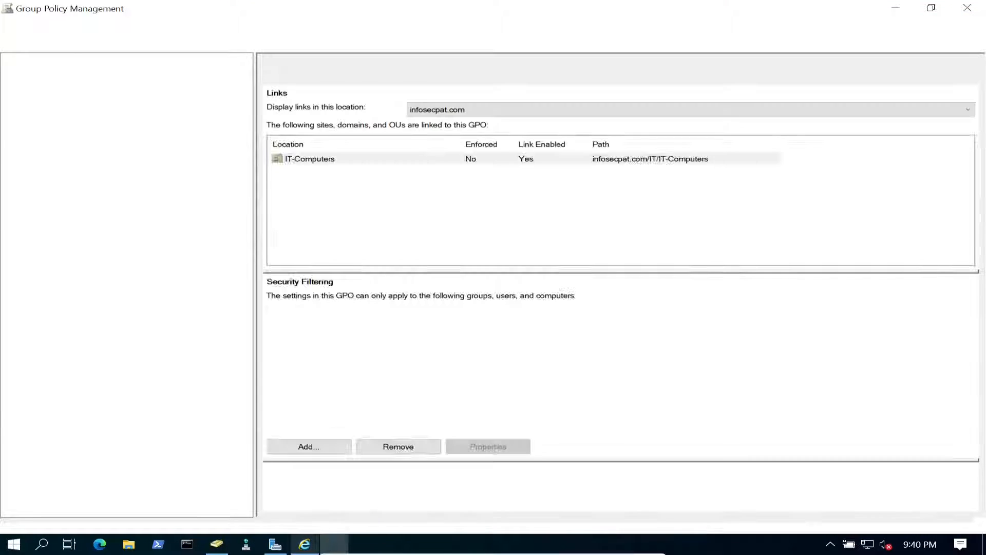
- Pin Group Policy Management to the taskbar and list the computers in Domain Controllers in ADUC
right_click(334, 544)
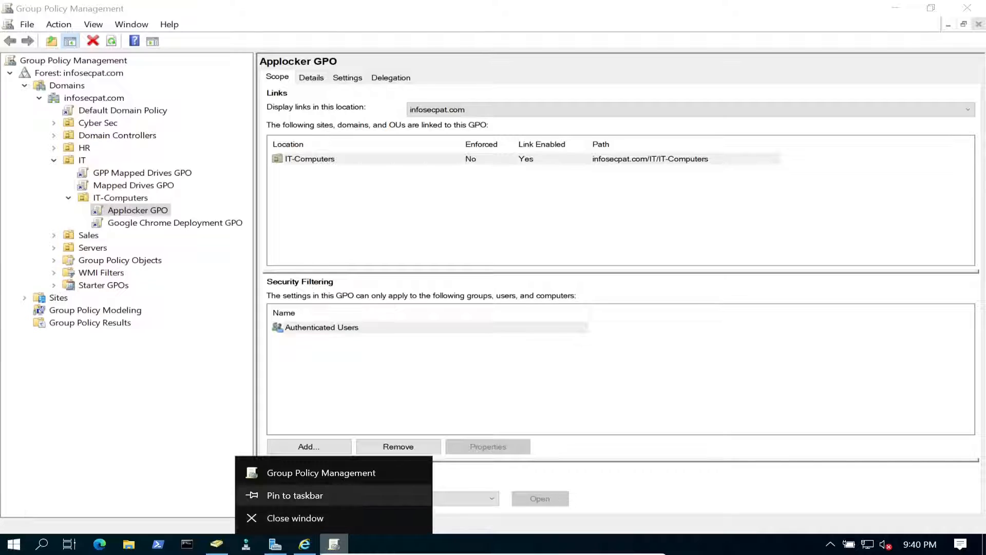
left_click(308, 496)
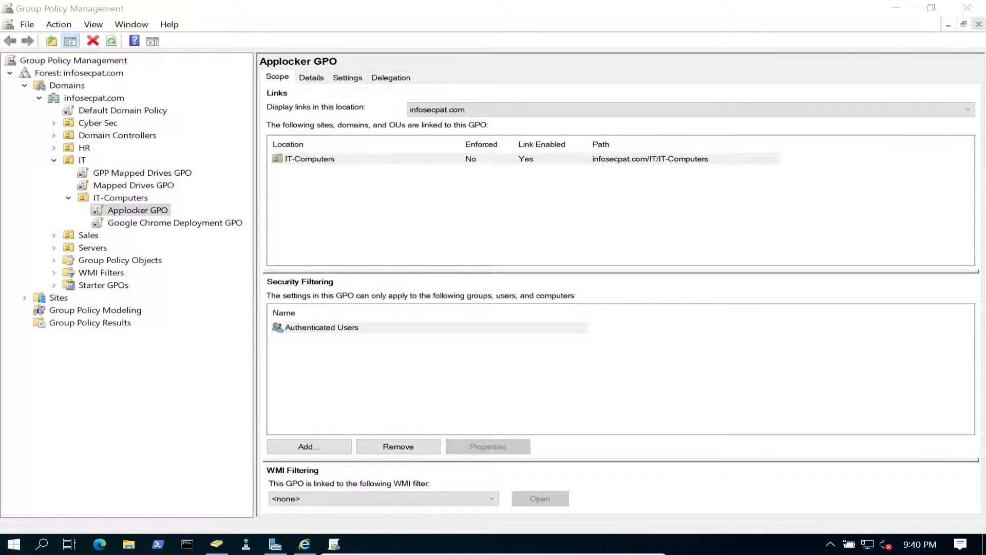
left_click(217, 544)
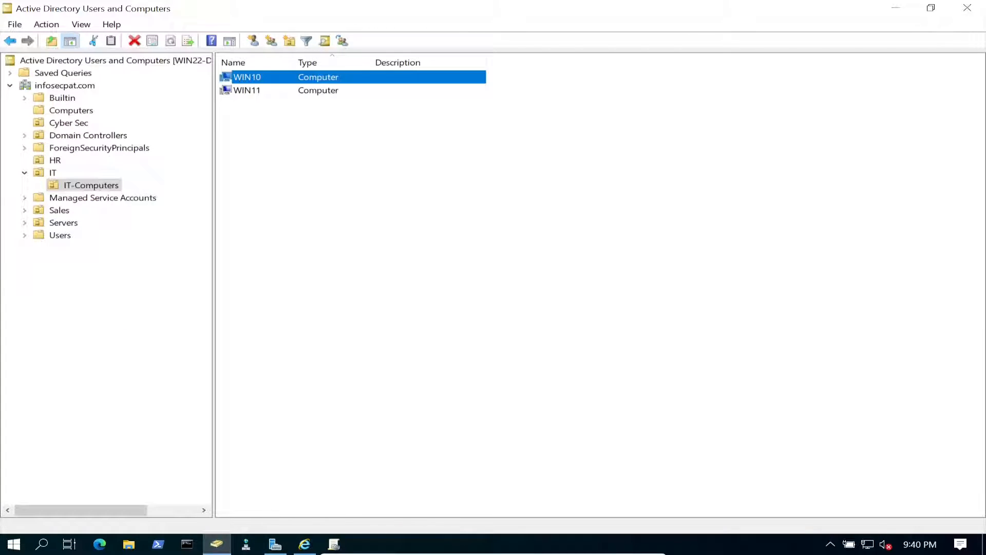
left_click(88, 136)
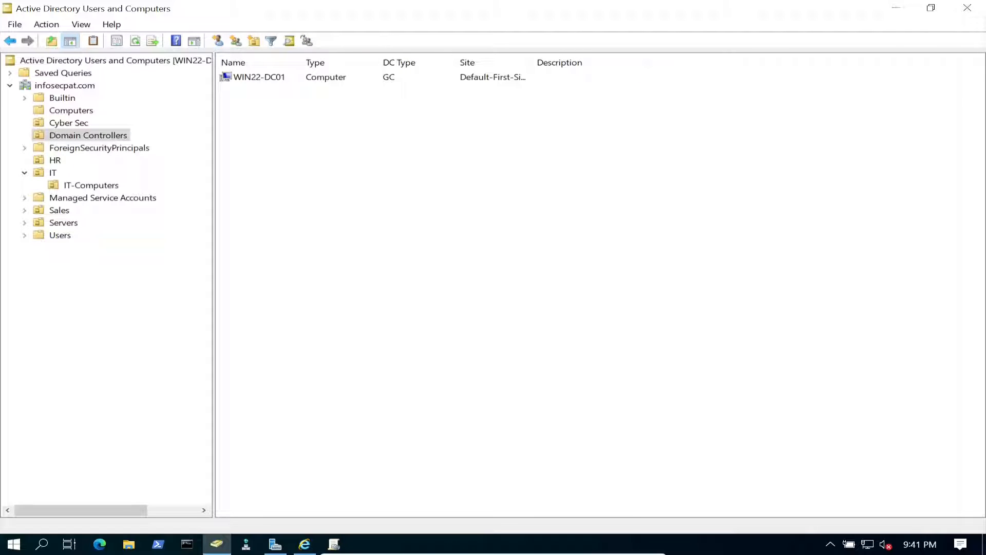
left_click(896, 8)
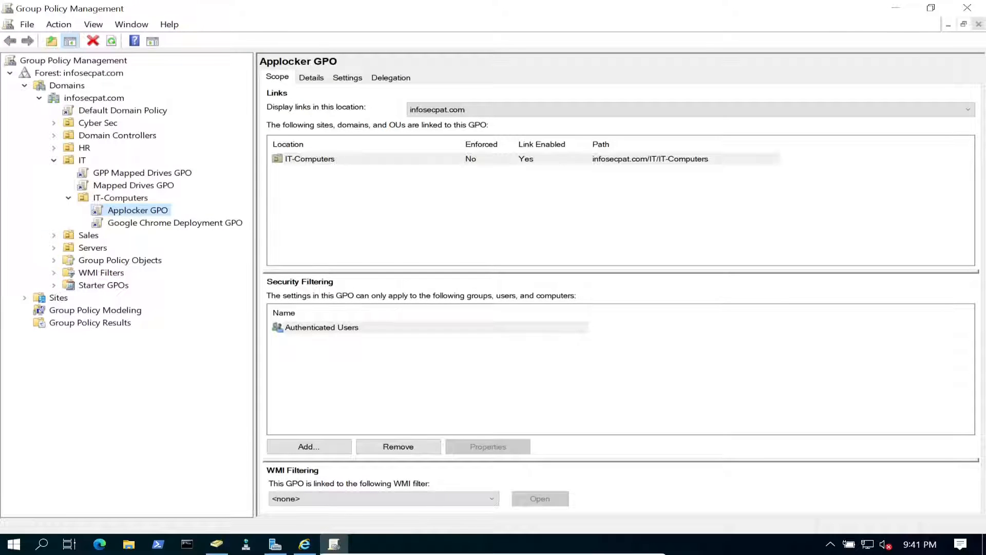
- Link the existing Applocker GPO to the Domain Controllers container
double_click(110, 136)
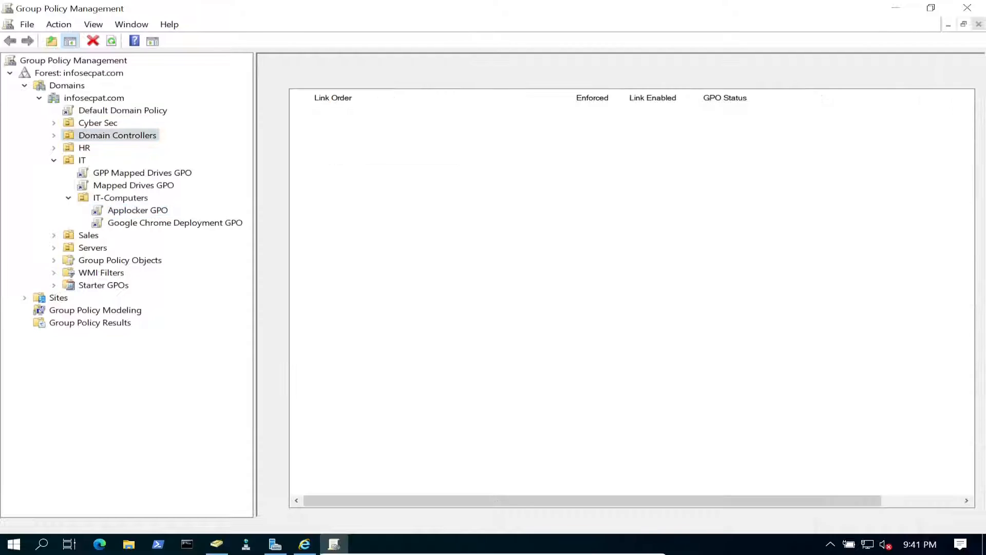
right_click(110, 136)
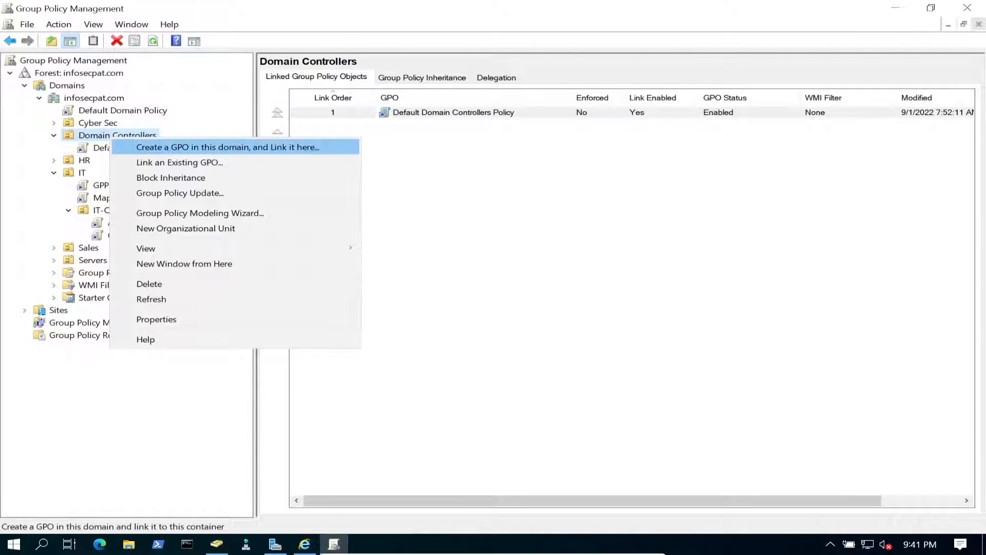
left_click(179, 162)
double_click(384, 227)
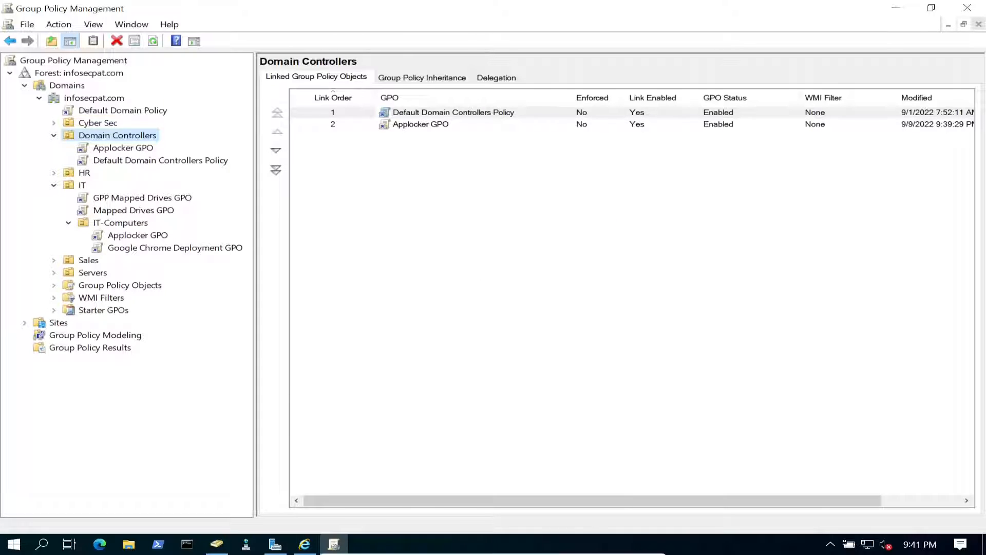
left_click(187, 544)
- Close Internet Explorer and run gpupdate /force on the server
left_click(349, 279)
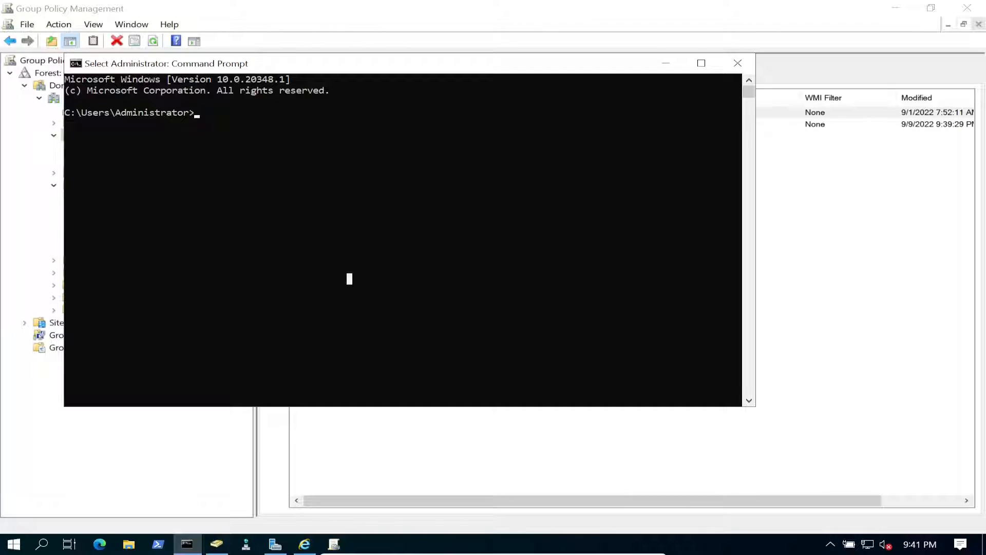
type("gp")
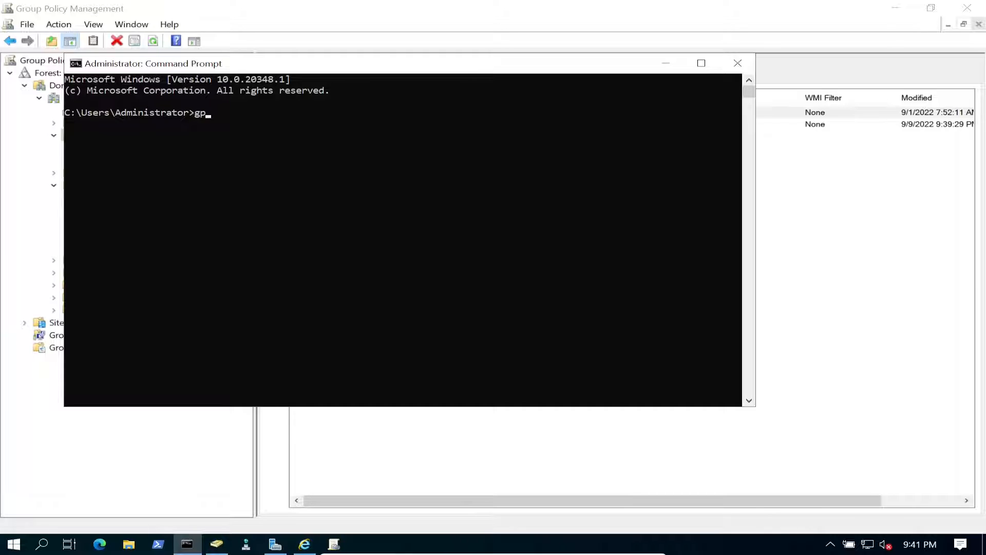
left_click(305, 544)
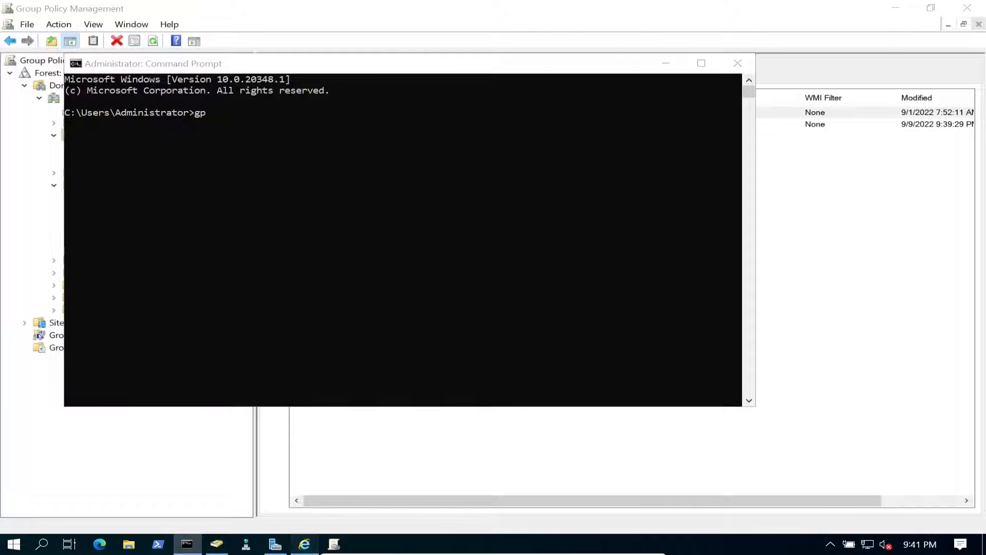
left_click(618, 32)
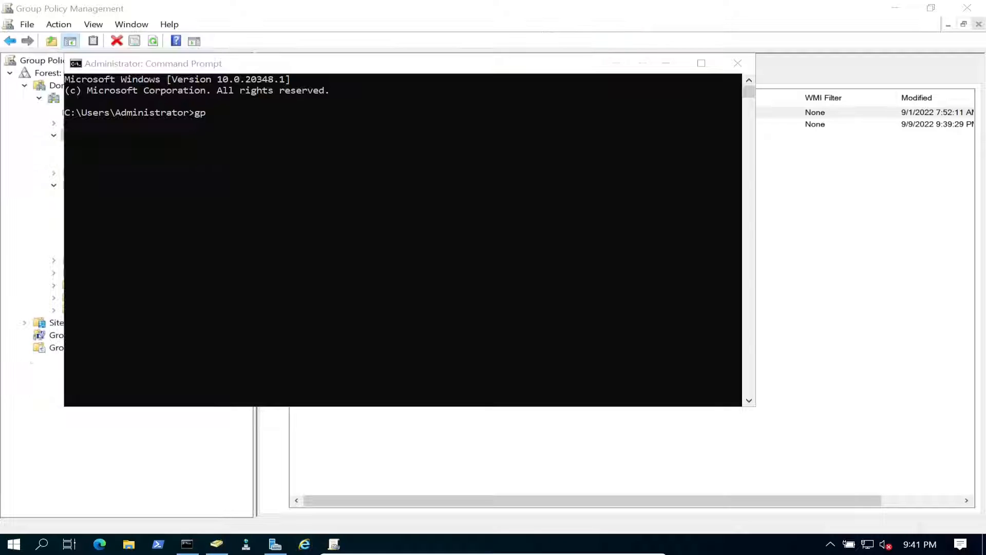
type("update /r")
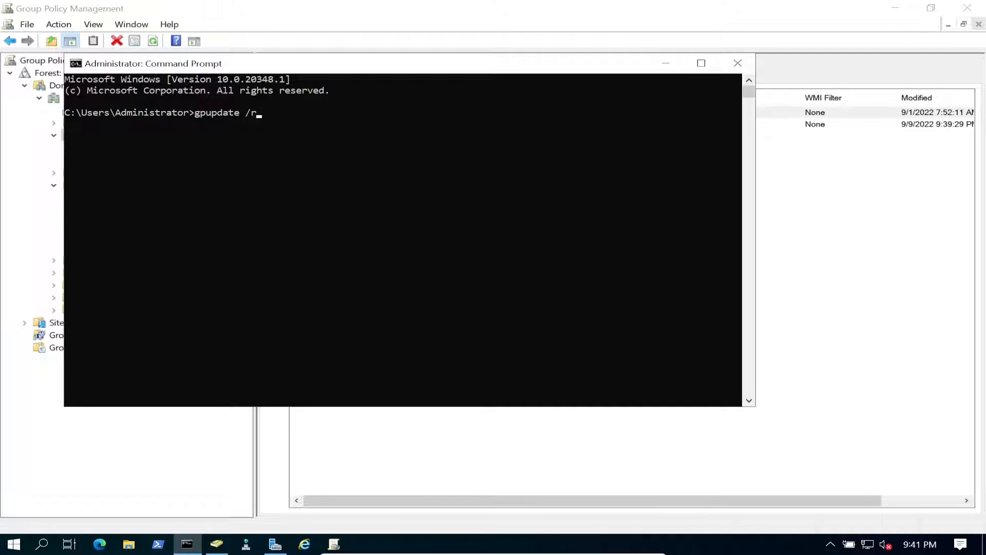
key("BackSpace")
type("force")
key("Return")
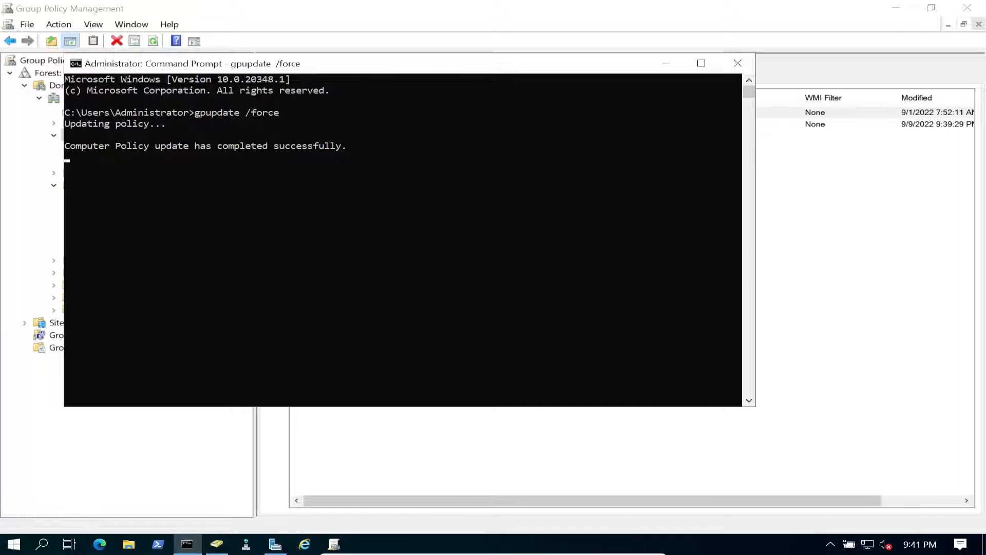
- Close Command Prompt and the Group Policy Management window after the update completes
left_click(315, 168)
left_click(738, 62)
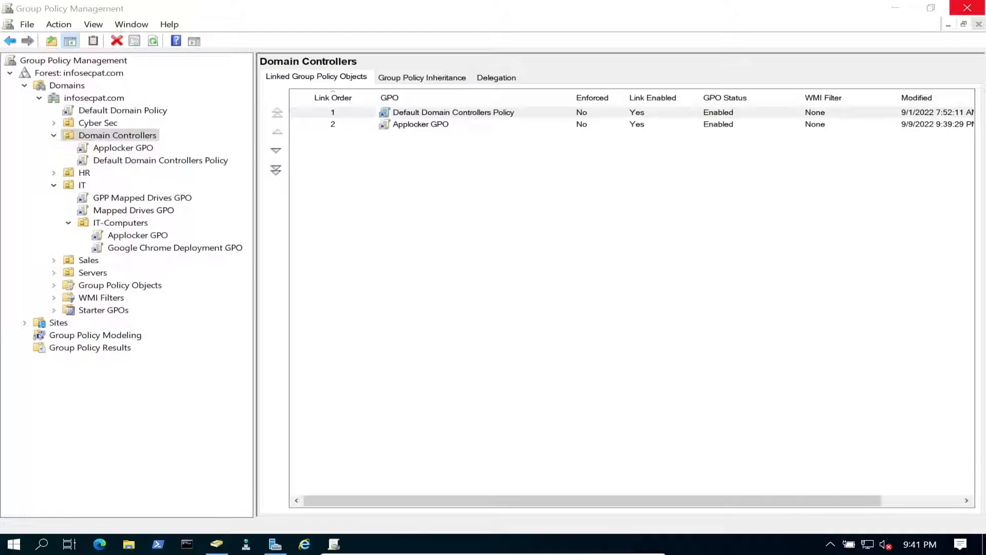
left_click(967, 7)
- Restart the Windows Server 2022 server, then wake the Windows 11 client's lock screen
right_click(8, 549)
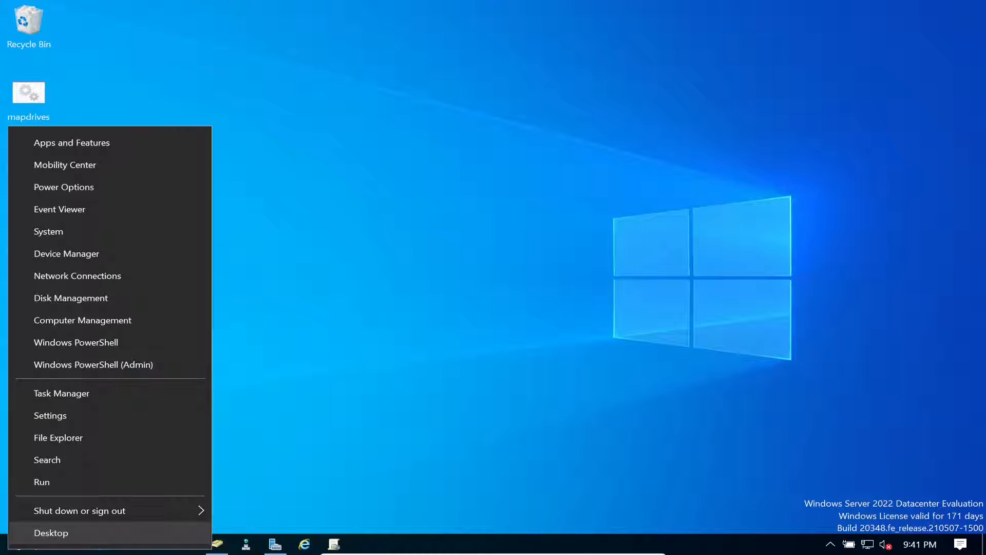
left_click(80, 510)
left_click(249, 506)
left_click(251, 523)
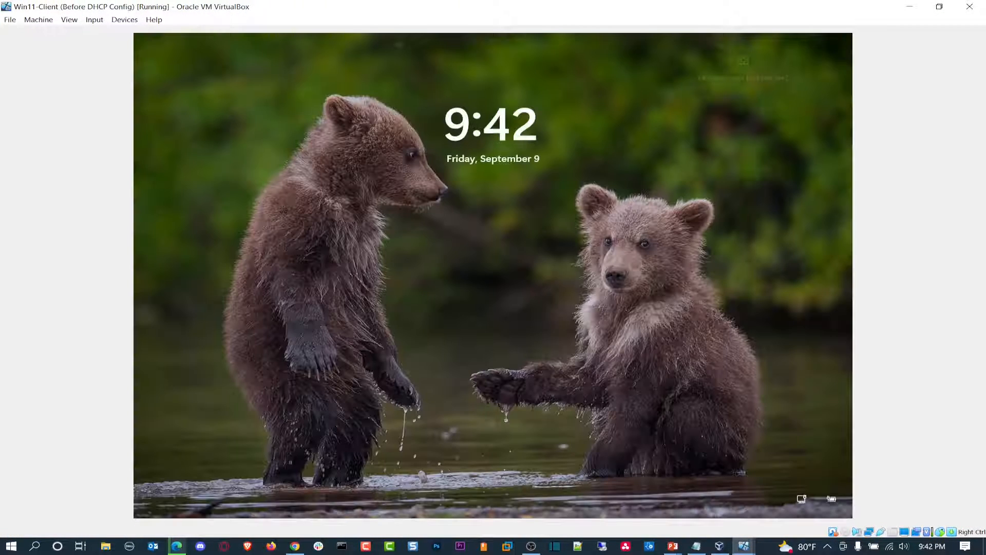
key("space")
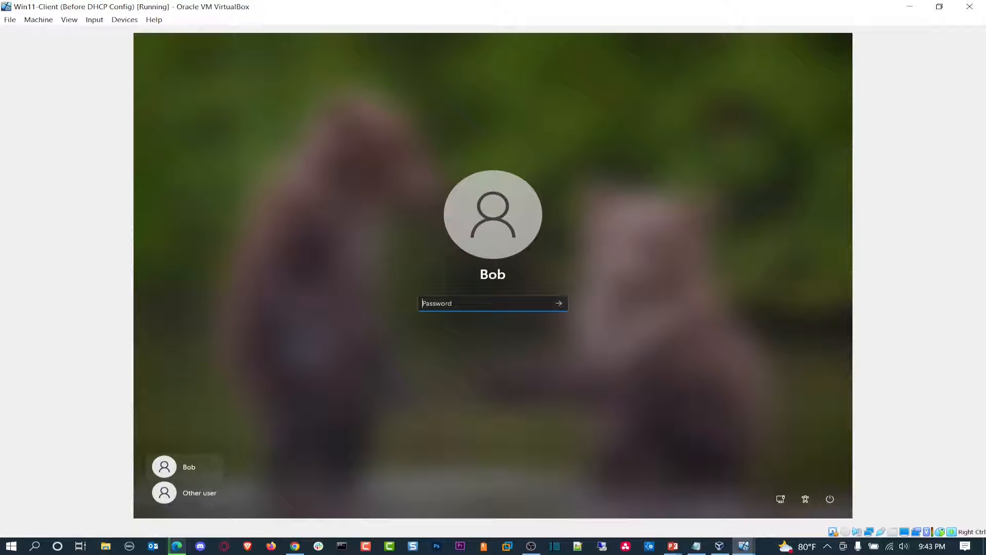
- Sign in to the Windows 11 client with the account password and open This PC in File Explorer
type("Password123!")
key("Return")
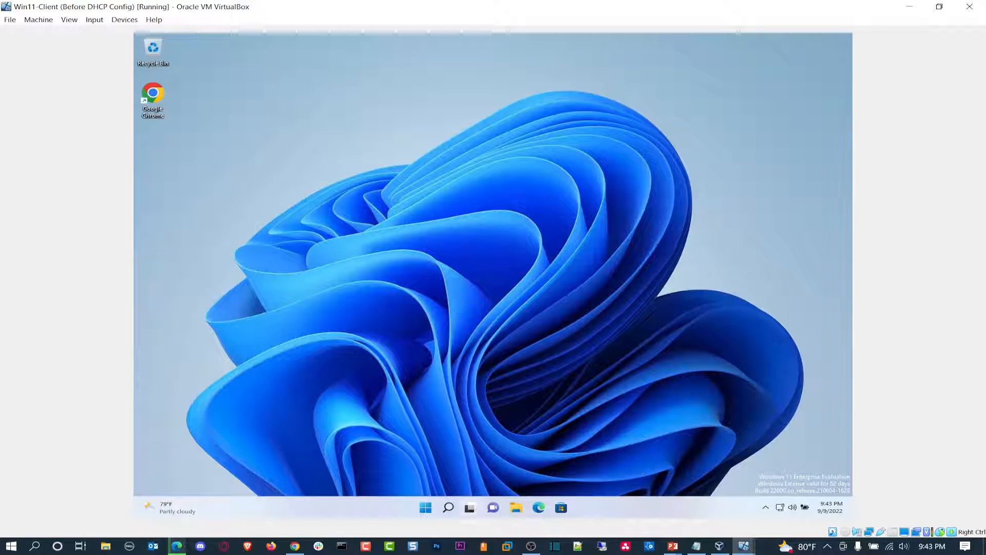
left_click(516, 508)
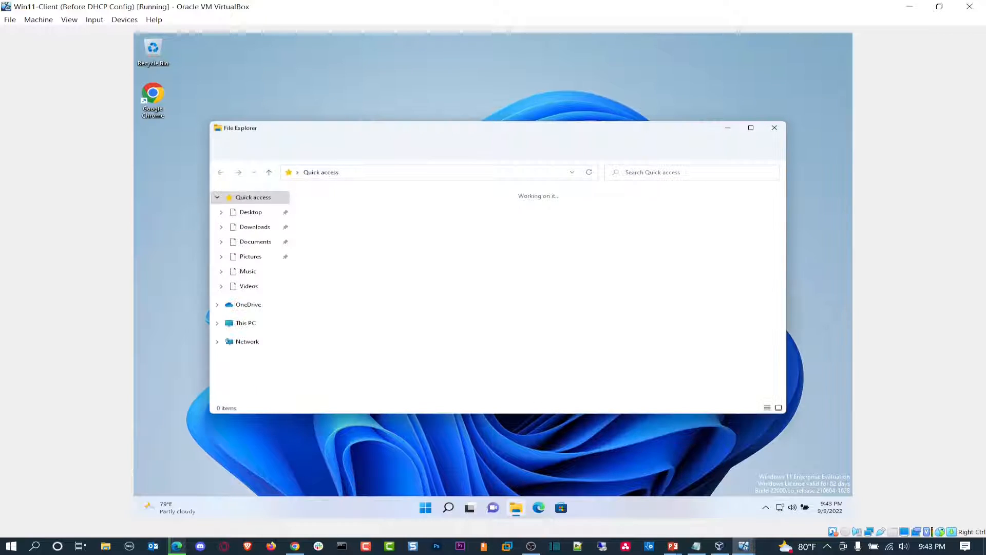
left_click(245, 322)
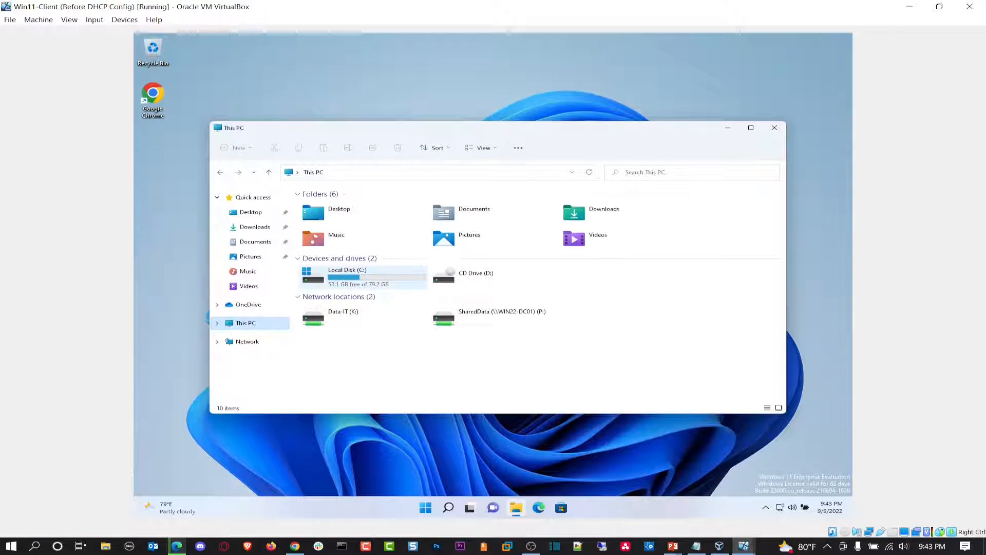
- Browse to C:\Program Files\Internet Explorer and launch iexplore
double_click(347, 275)
double_click(329, 220)
left_click(334, 234)
double_click(333, 235)
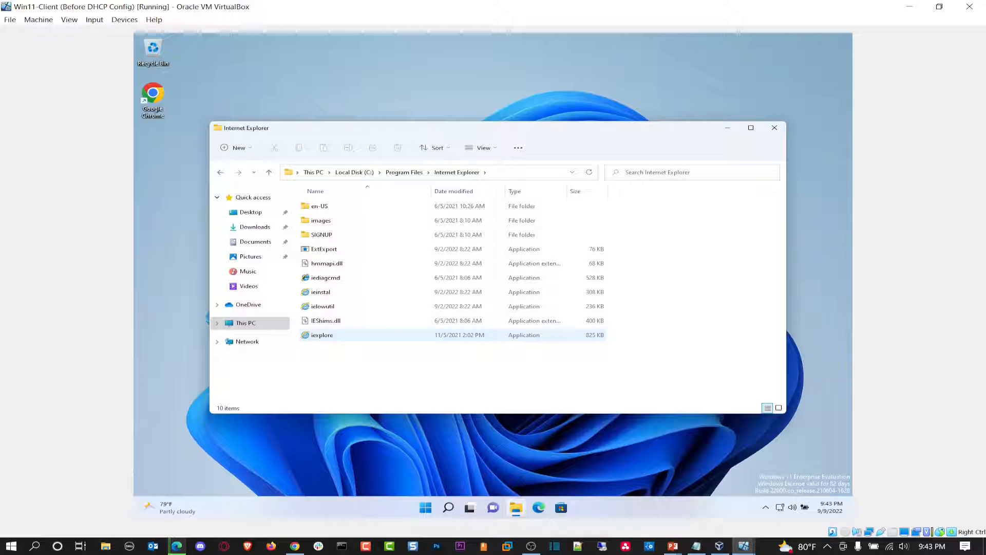
left_click(355, 335)
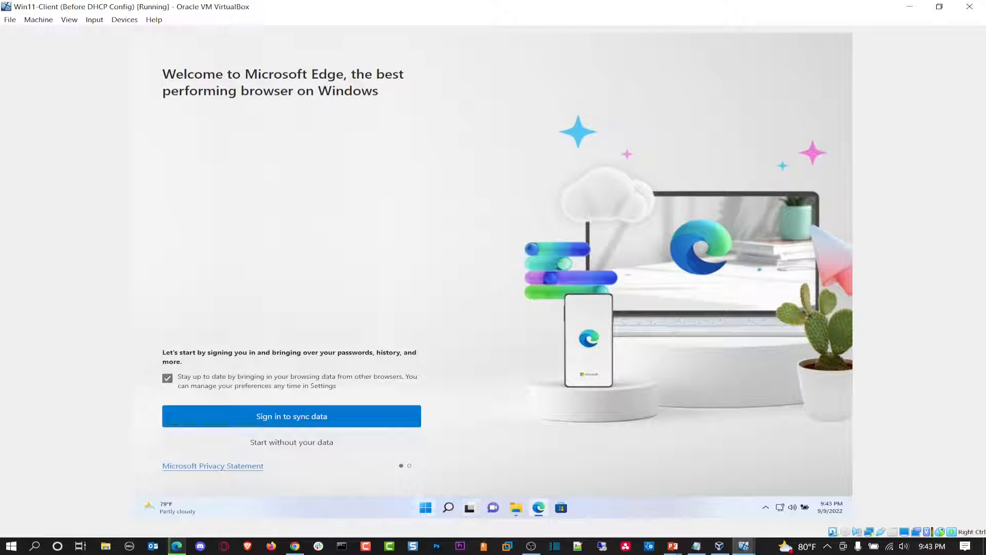
- Run gpupdate /force in a Command Prompt on the client, then switch to the DC01 virtual machine
right_click(425, 508)
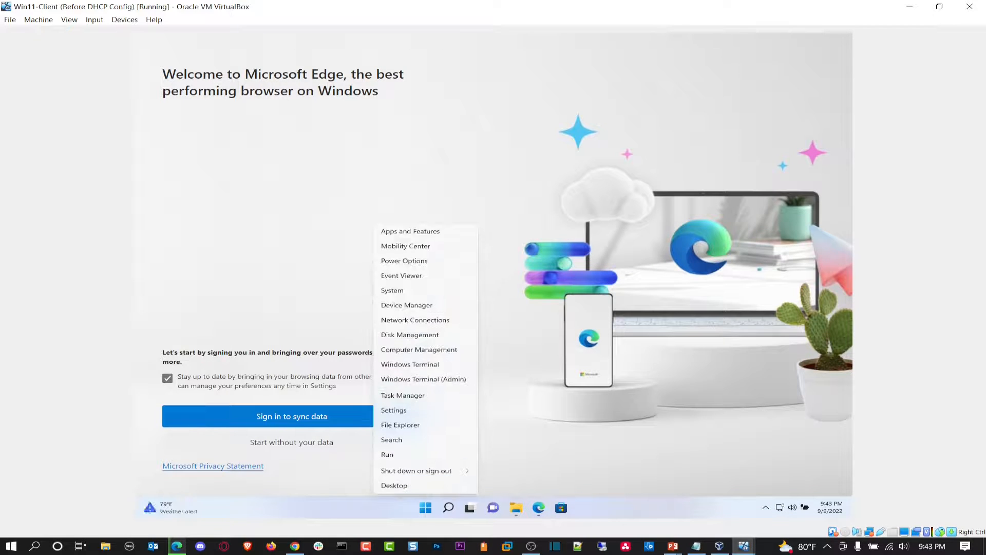
left_click(391, 456)
type("cmd")
key("Return")
type("gpupdate /force")
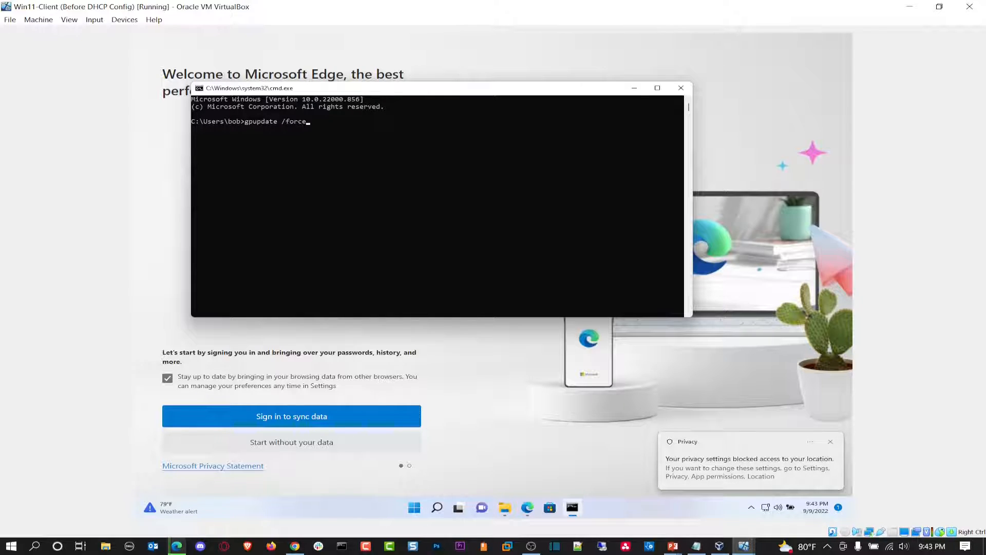
key("Return")
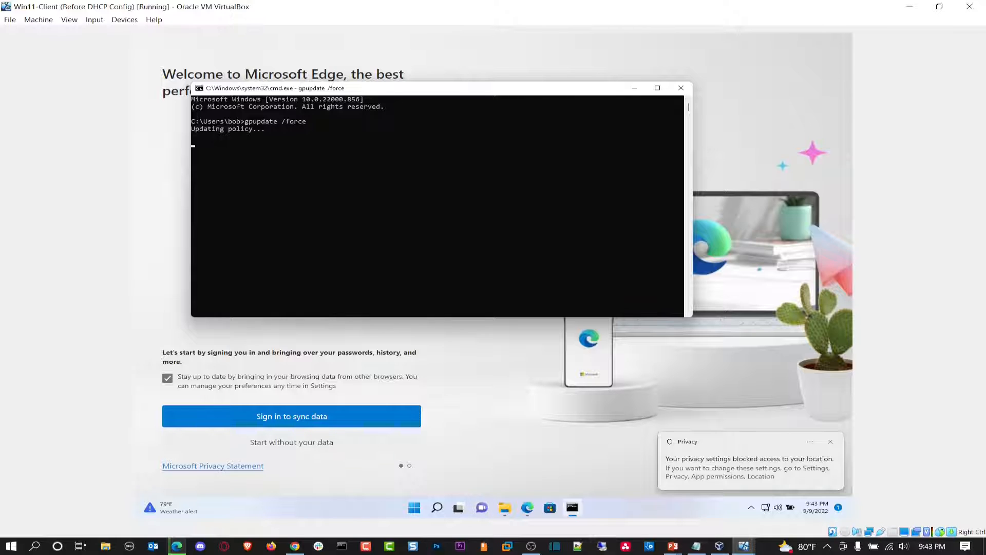
left_click(743, 545)
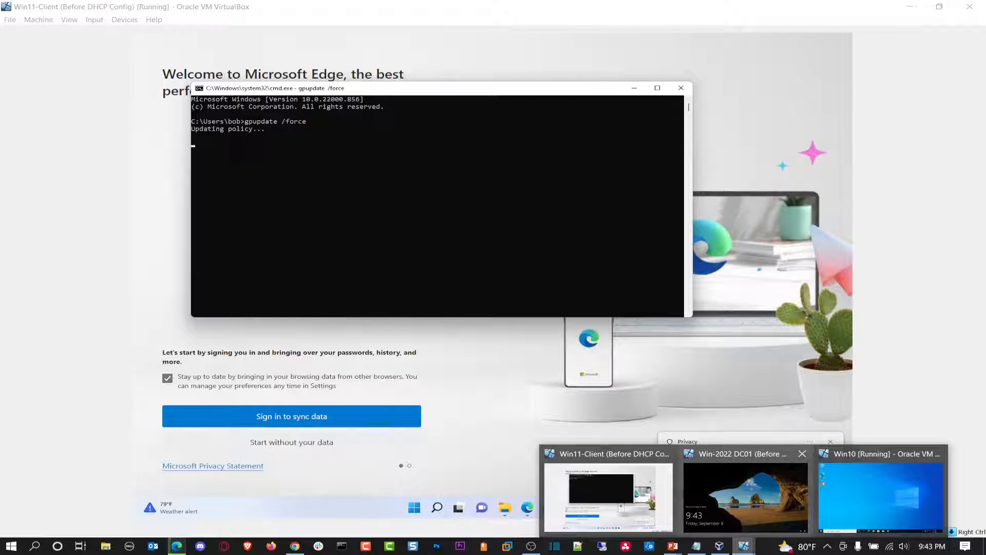
left_click(746, 496)
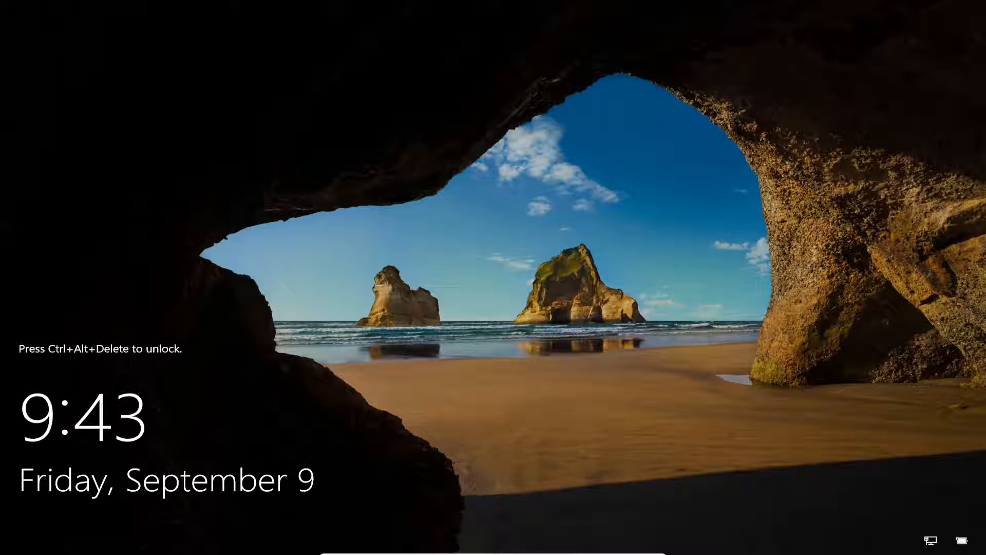
- Send Ctrl-Alt-Del to DC01 and sign in with the domain Administrator password
mouse_move(643, 549)
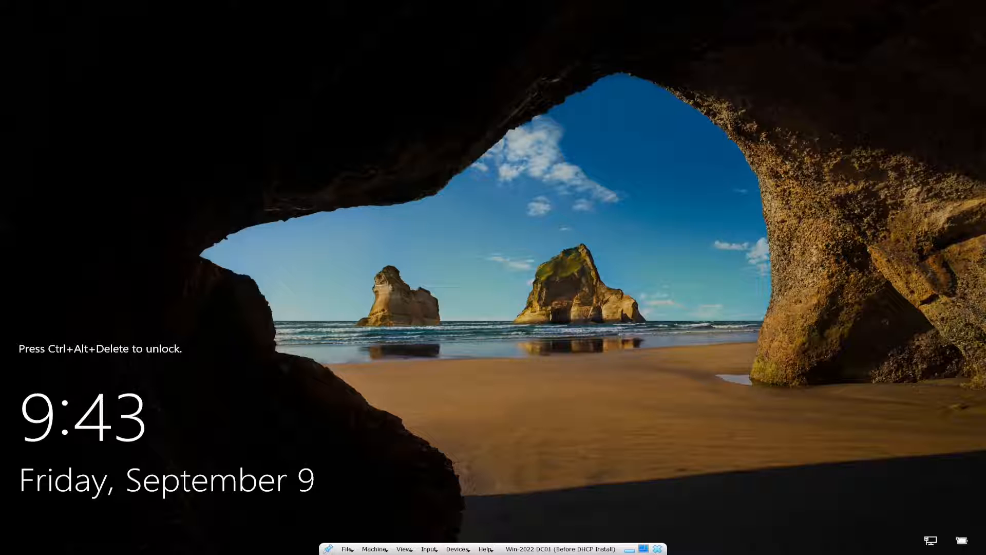
left_click(430, 549)
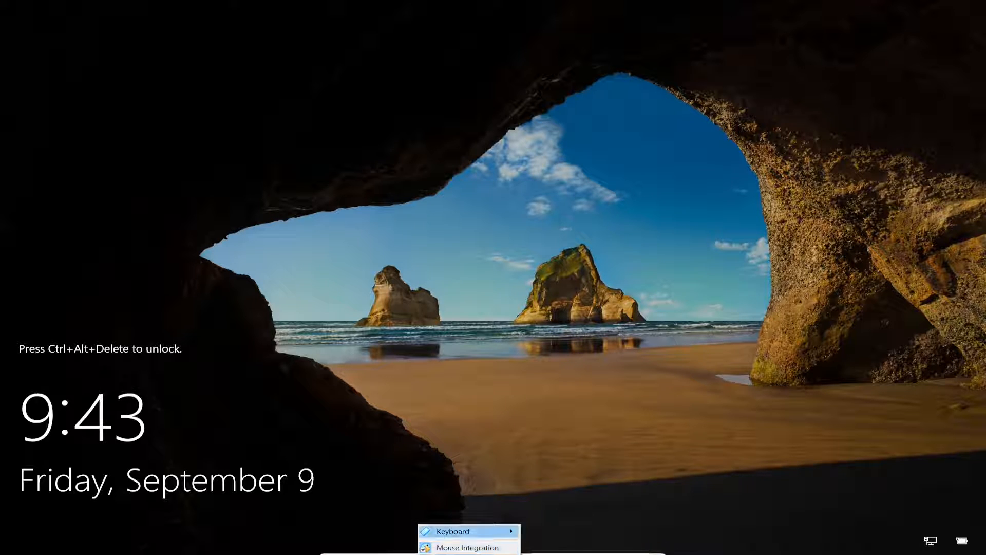
mouse_move(462, 531)
left_click(566, 492)
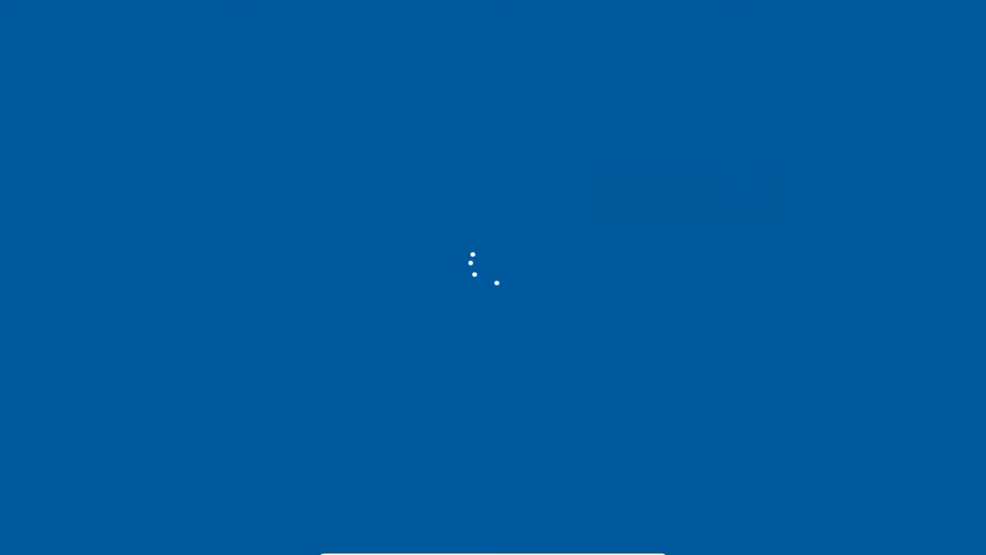
type("•••••••••••••")
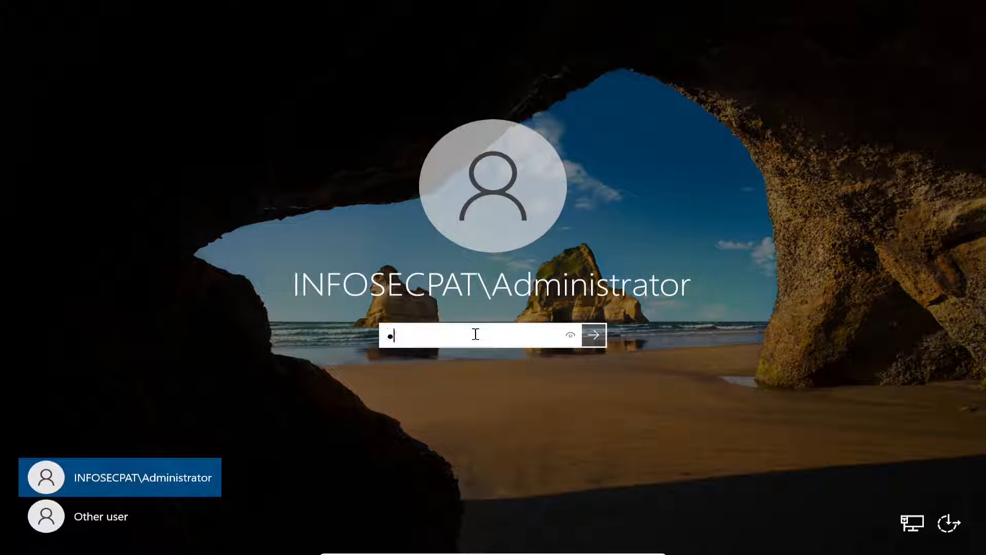
key("Return")
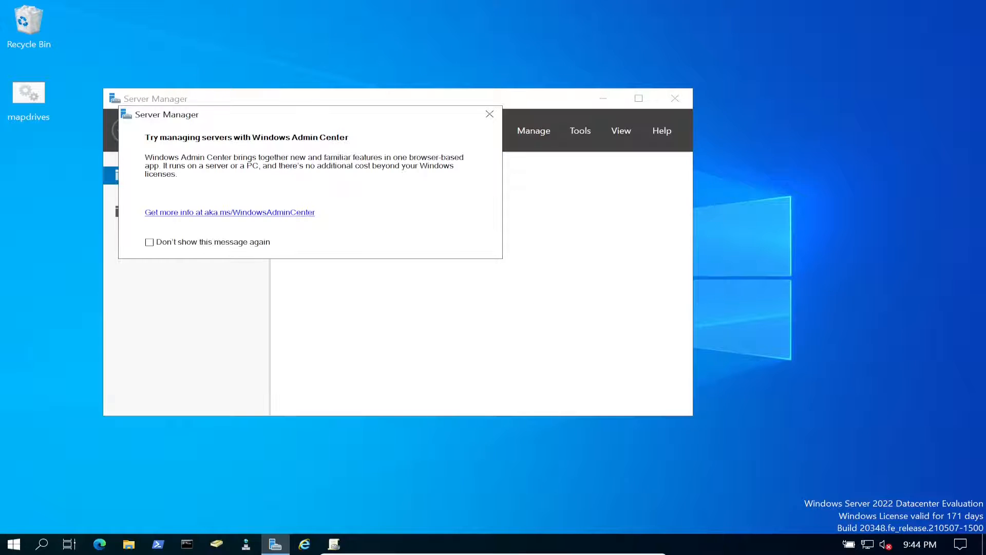
- Close Server Manager and attempt to start Internet Explorer, which is now blocked
left_click(675, 98)
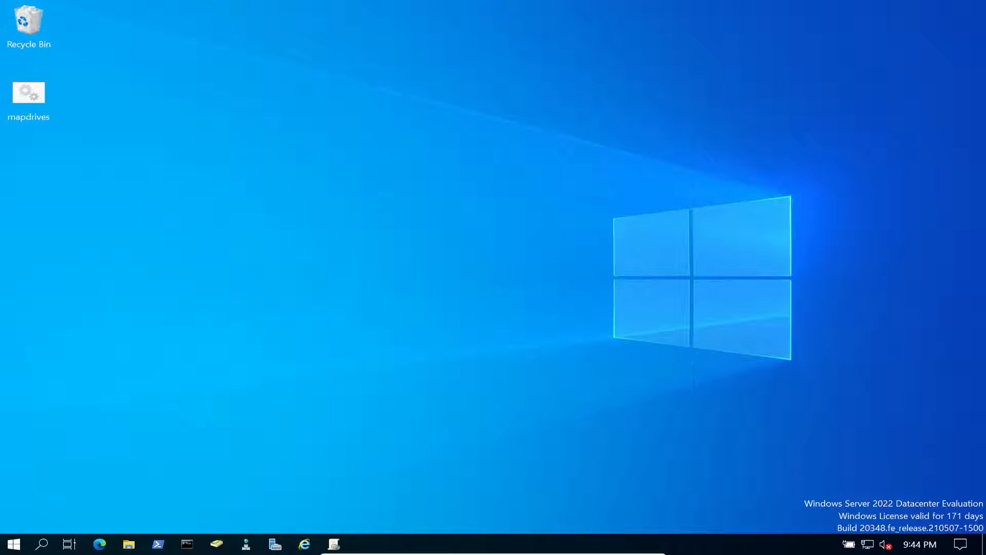
key("super+e")
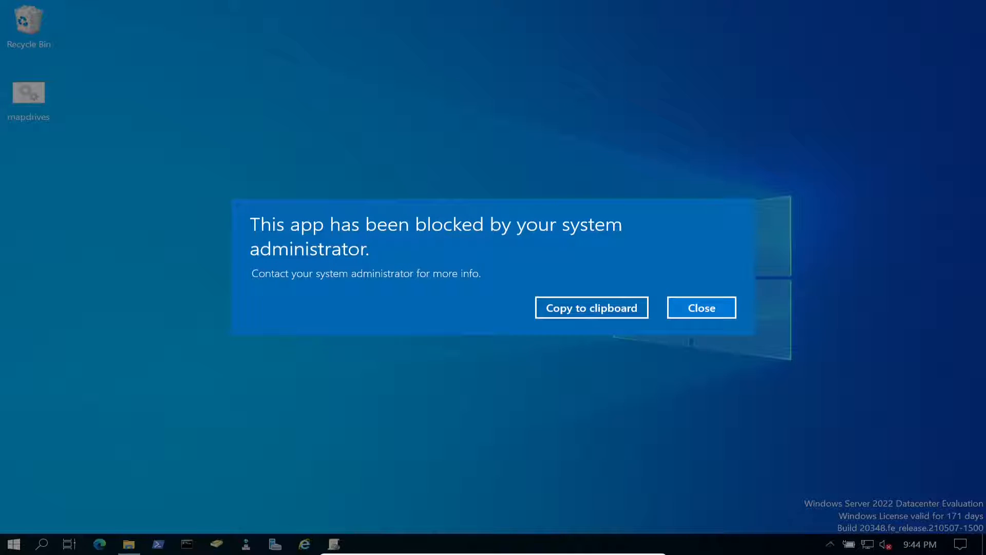